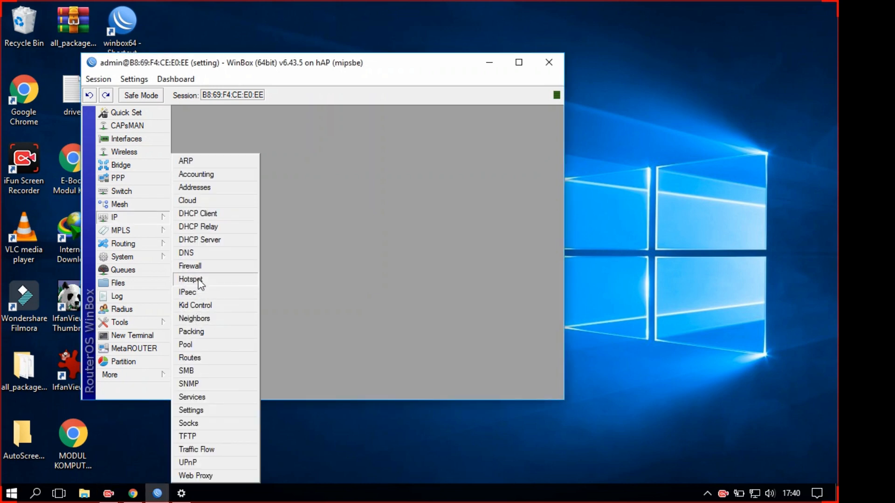
Open IP > Hotspot in a maximized WinBox and select the hotspot1 server
{"action": "left_click", "coordinate": [191, 280]}
{"action": "left_click", "coordinate": [519, 62]}
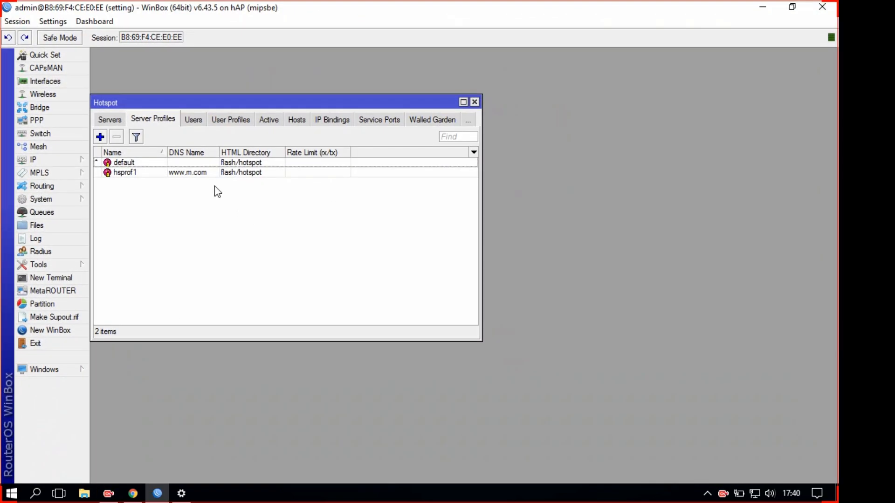
{"action": "left_click", "coordinate": [216, 173]}
{"action": "left_click", "coordinate": [108, 121]}
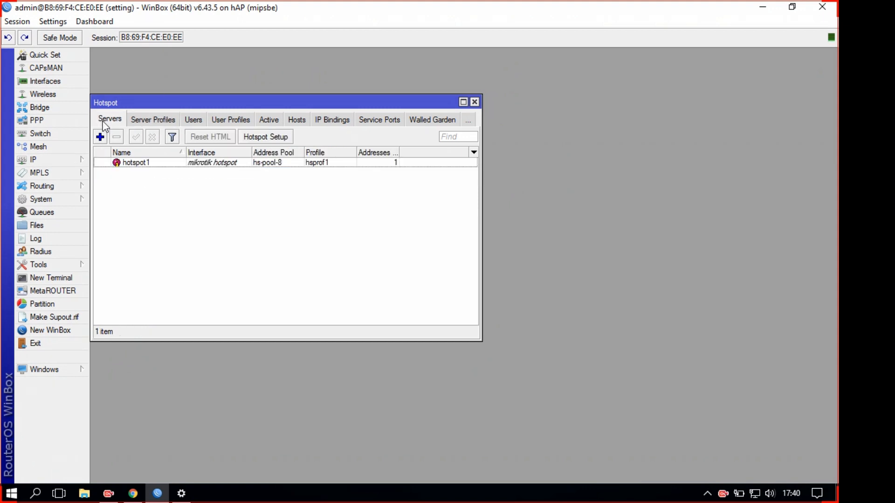
{"action": "left_click", "coordinate": [215, 163]}
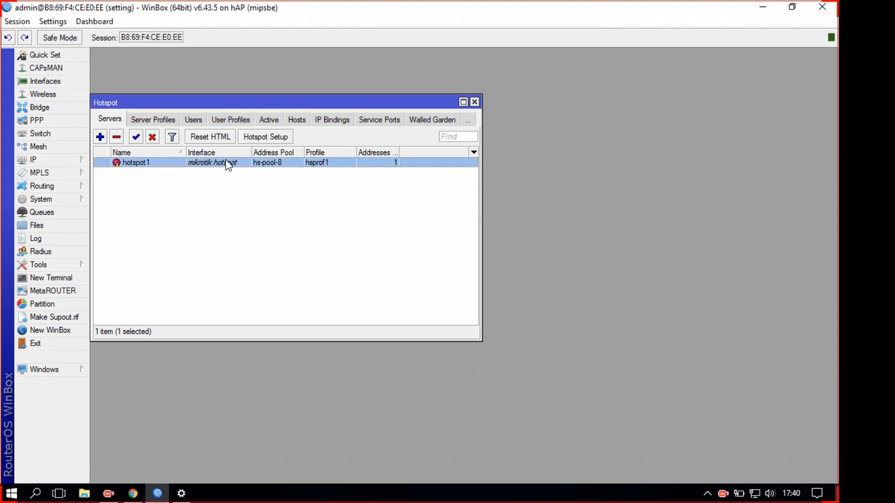
Inspect the hsprof1 server profile's general settings and close it without changes
{"action": "left_click", "coordinate": [163, 121]}
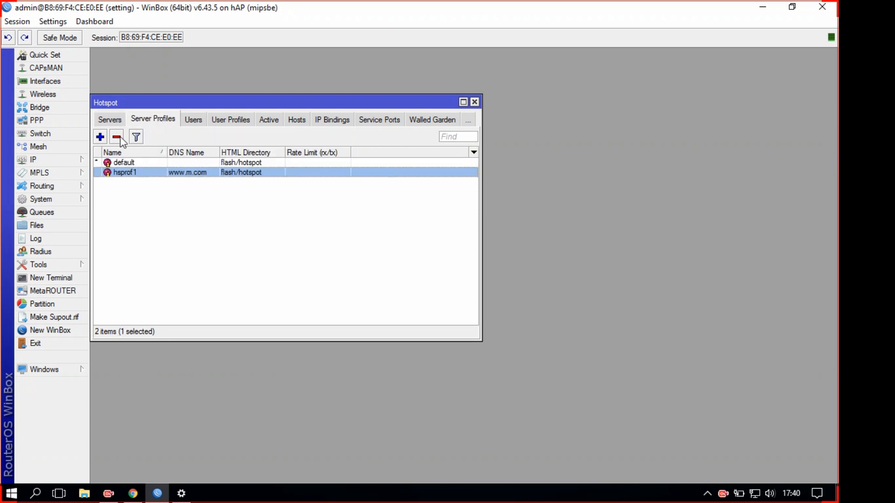
{"action": "double_click", "coordinate": [191, 179]}
{"action": "left_click", "coordinate": [148, 216]}
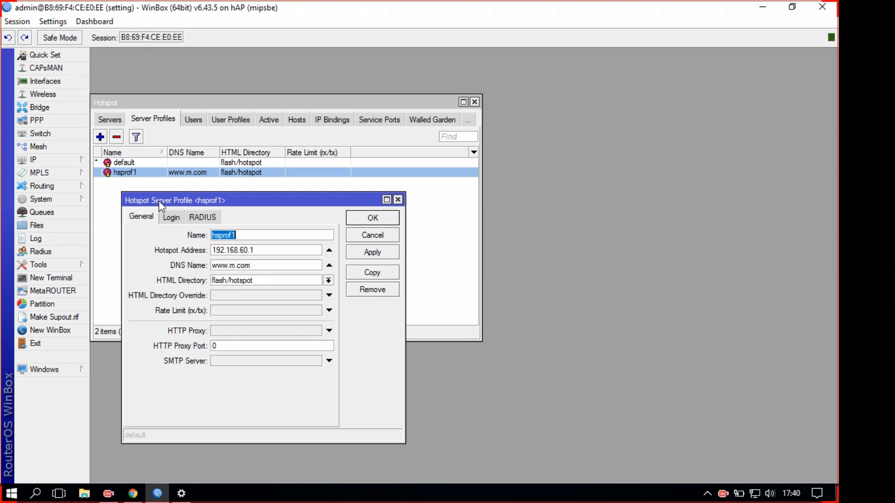
{"action": "left_click", "coordinate": [251, 265]}
{"action": "left_click", "coordinate": [380, 237]}
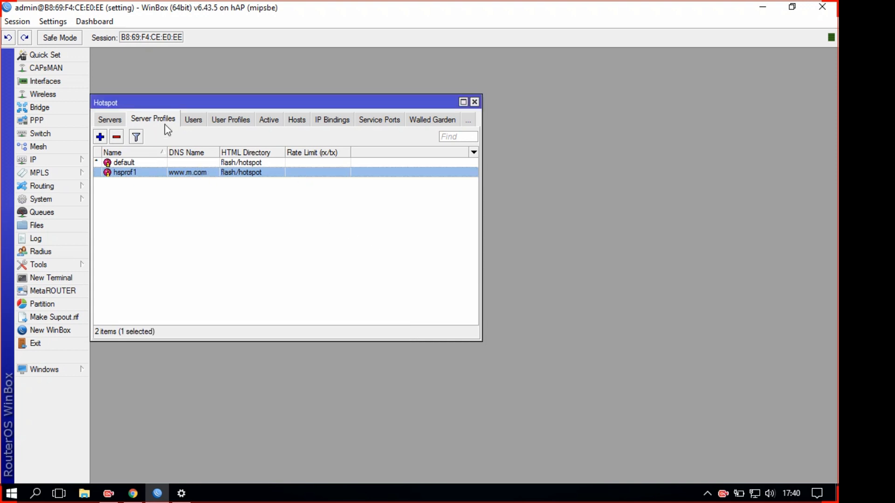
Browse the Users and User Profiles tabs, then return to the Servers list
{"action": "left_click", "coordinate": [193, 121]}
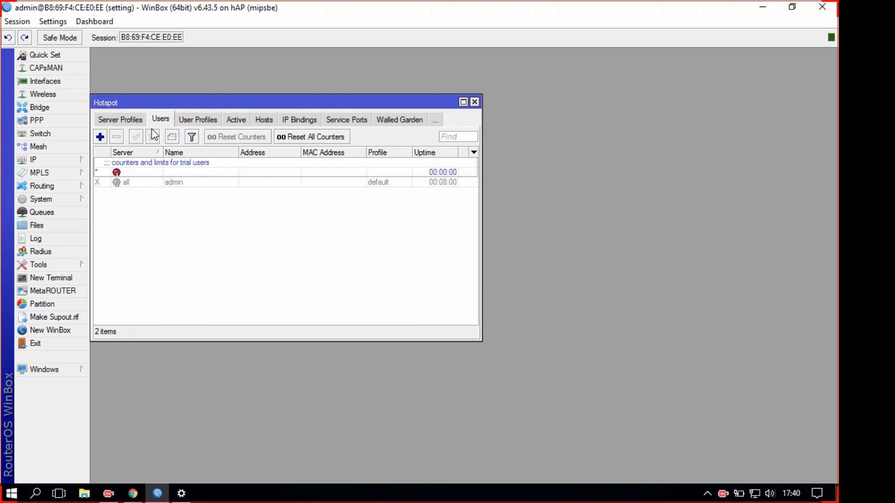
{"action": "left_click", "coordinate": [201, 124]}
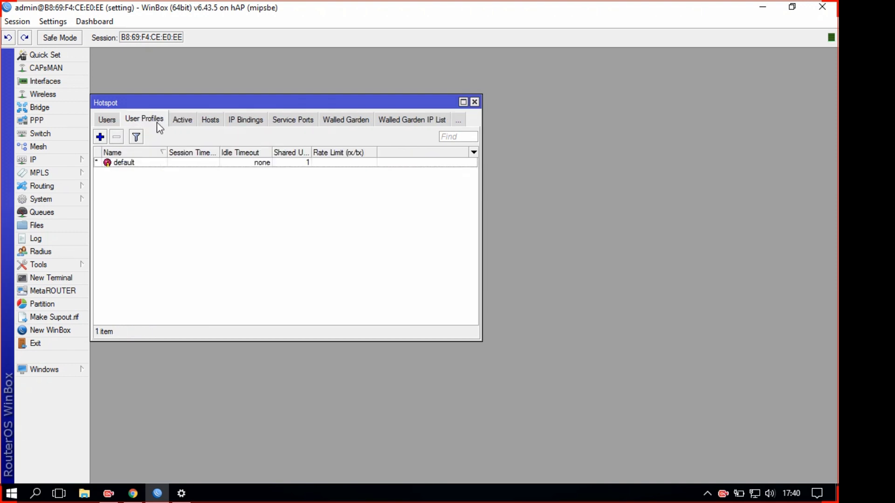
{"action": "left_click", "coordinate": [119, 120]}
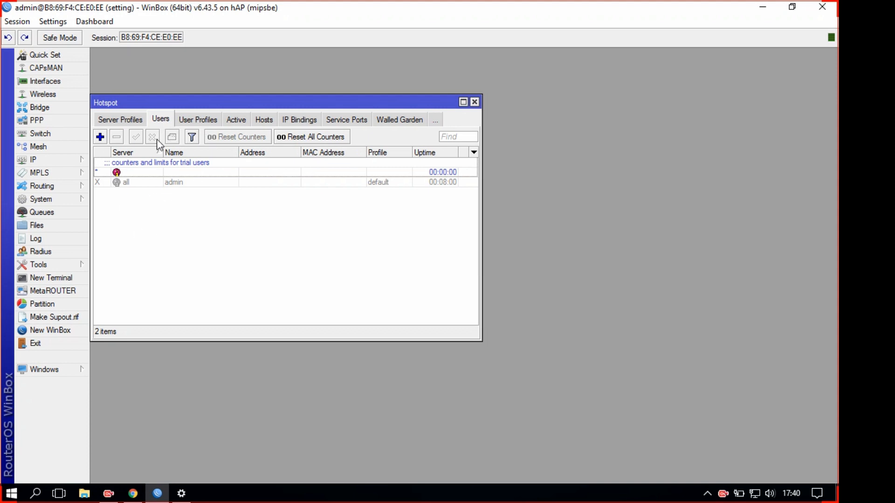
{"action": "left_click", "coordinate": [195, 120]}
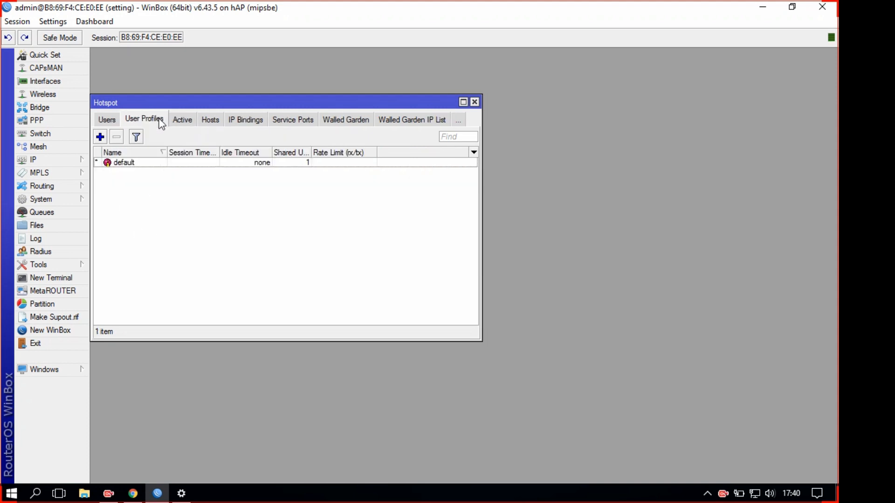
{"action": "left_click", "coordinate": [107, 120]}
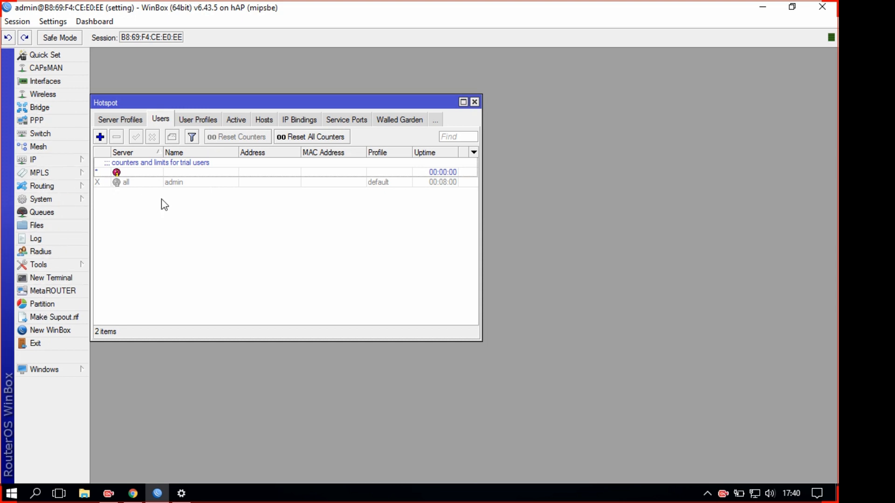
{"action": "left_click", "coordinate": [115, 122]}
{"action": "left_click", "coordinate": [115, 122]}
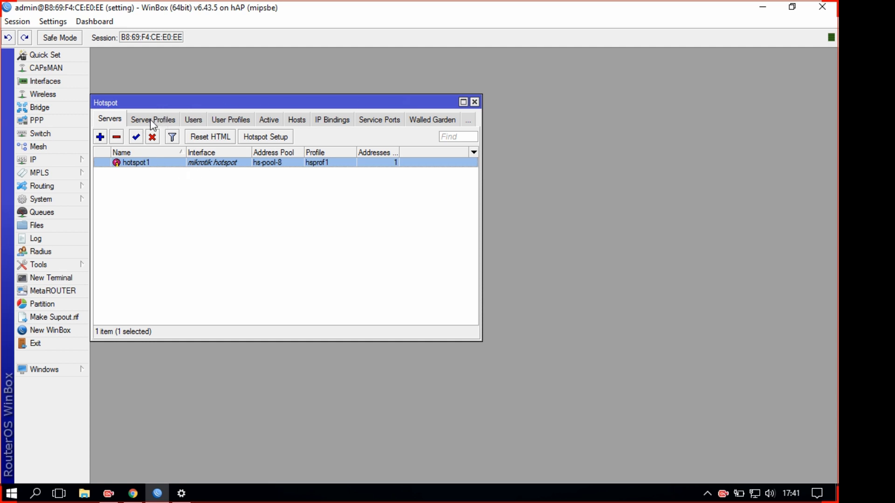
{"action": "left_click", "coordinate": [56, 94]}
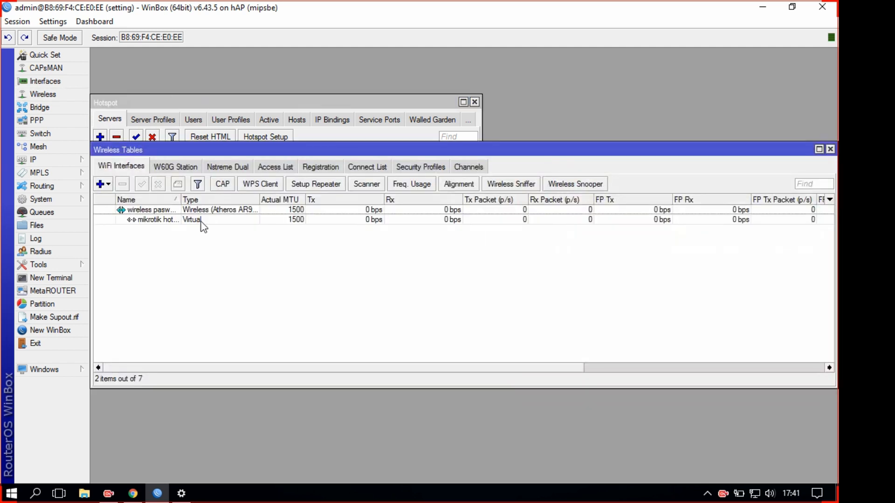
{"action": "left_click", "coordinate": [163, 211]}
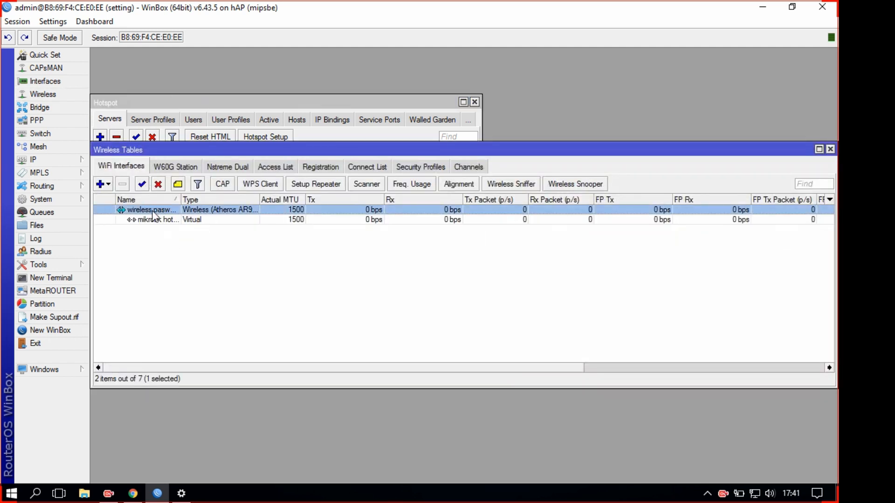
{"action": "left_click_drag", "start_coordinate": [180, 200], "coordinate": [218, 201]}
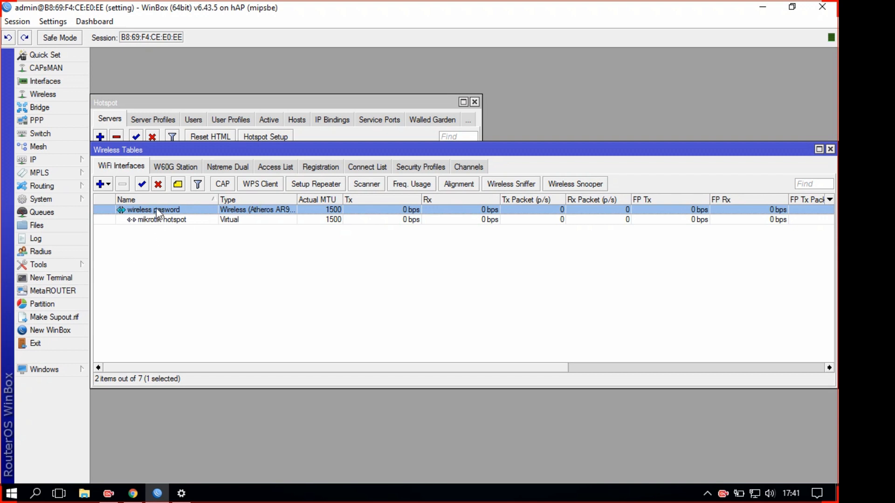
{"action": "left_click", "coordinate": [134, 221]}
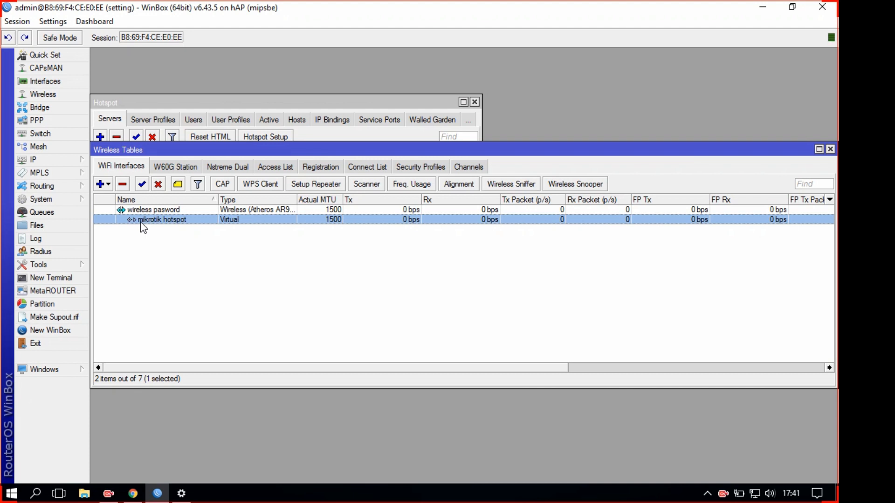
{"action": "left_click", "coordinate": [830, 150]}
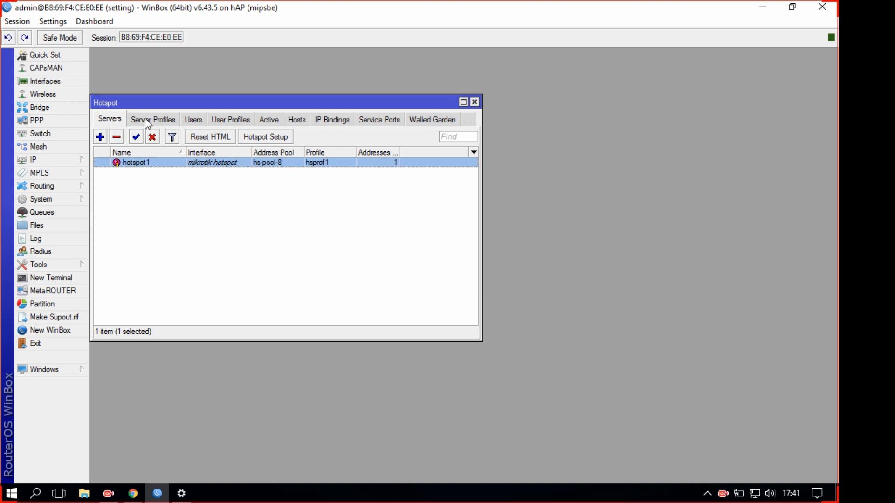
Tick Use RADIUS on hsprof1's RADIUS tab and apply the change
{"action": "left_click", "coordinate": [145, 120]}
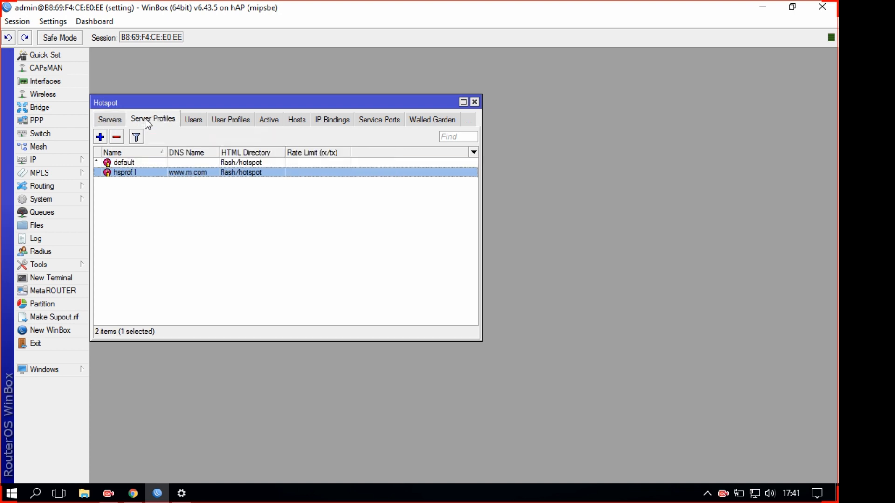
{"action": "left_click", "coordinate": [128, 162]}
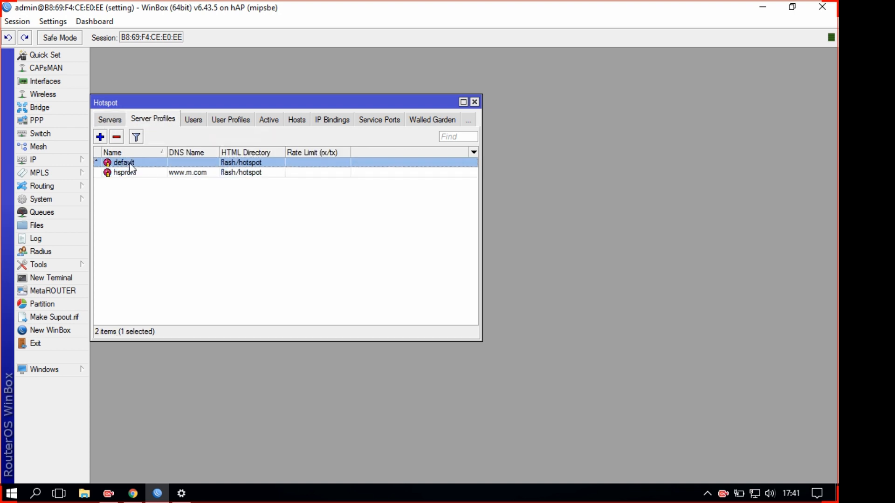
{"action": "left_click", "coordinate": [211, 173]}
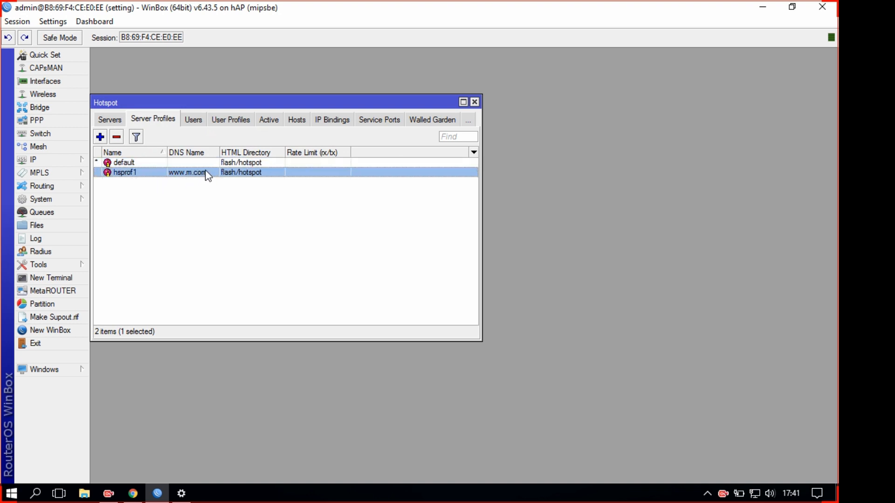
{"action": "double_click", "coordinate": [206, 174]}
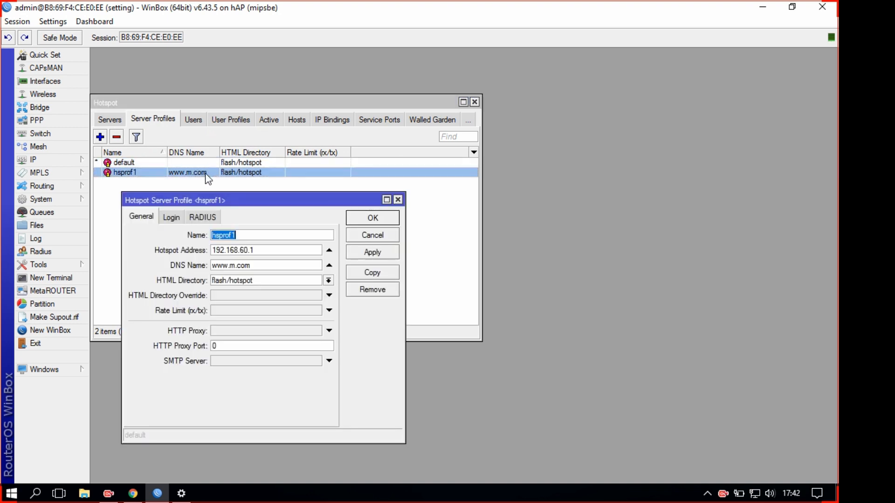
{"action": "left_click", "coordinate": [172, 218]}
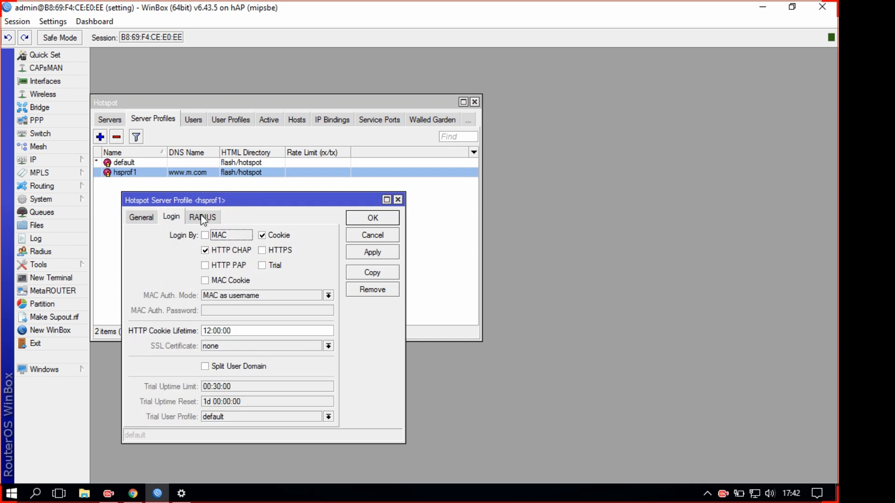
{"action": "left_click", "coordinate": [195, 219]}
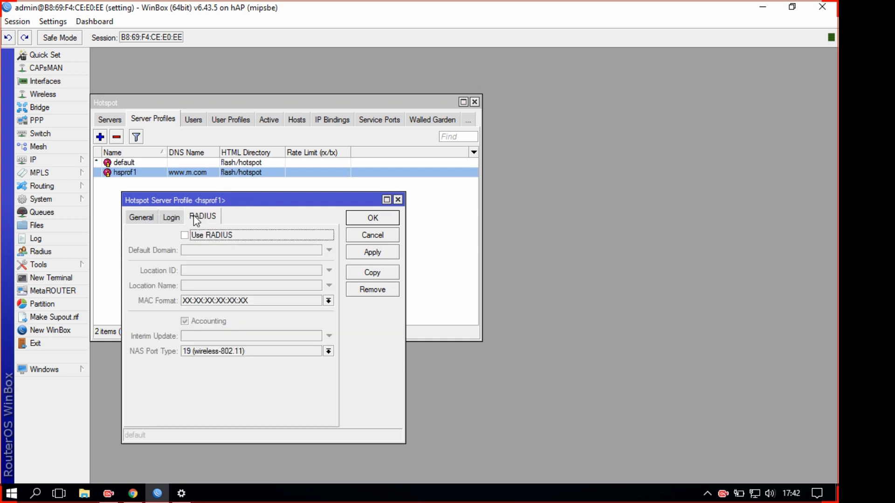
{"action": "left_click", "coordinate": [185, 235]}
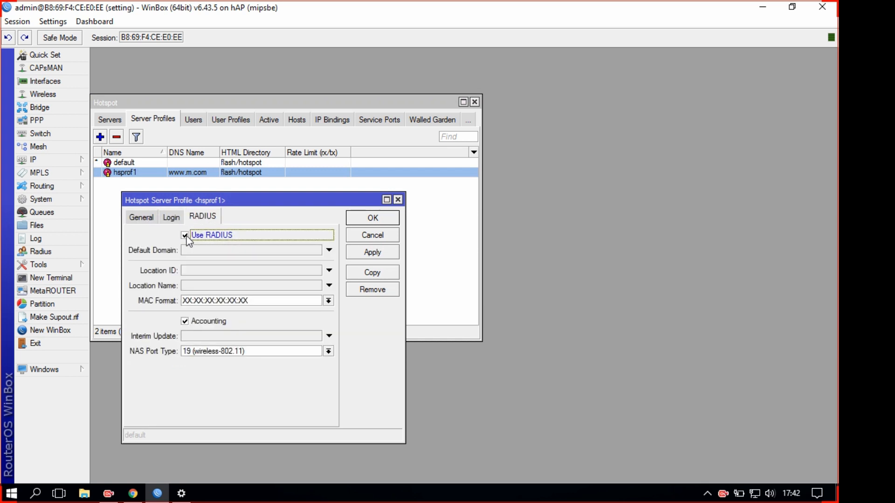
{"action": "left_click", "coordinate": [373, 255]}
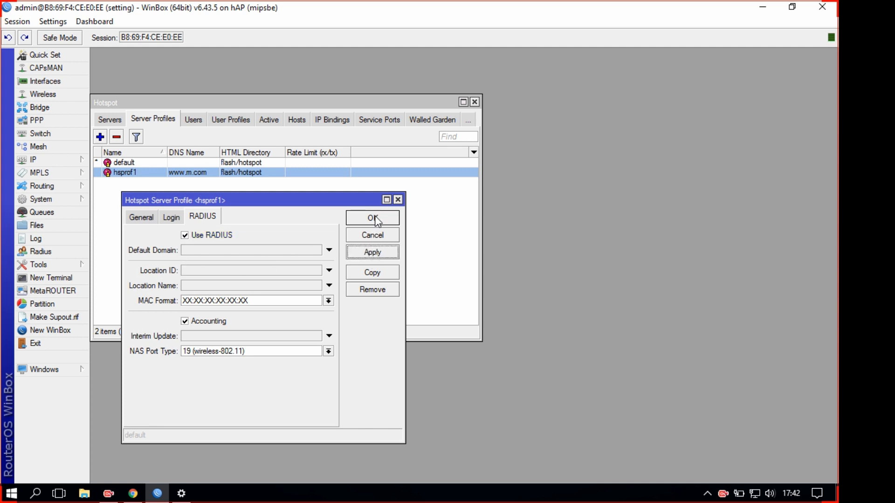
{"action": "left_click", "coordinate": [376, 218]}
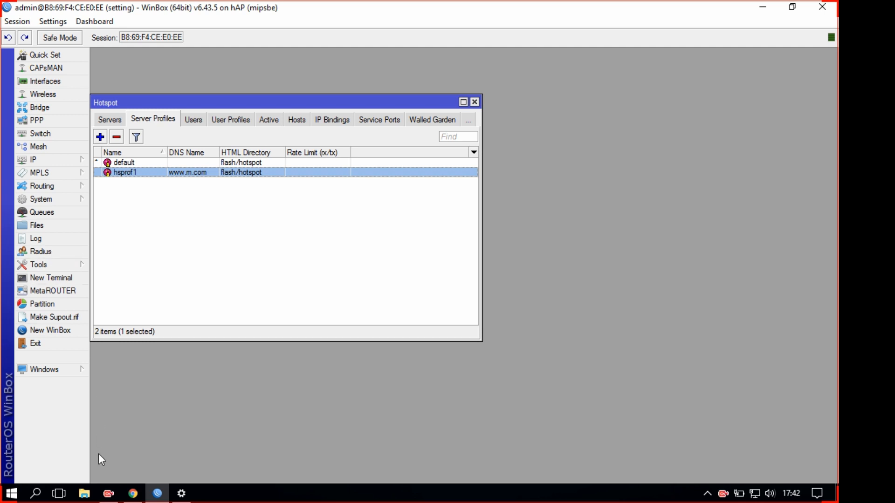
Close the browser and add a hotspot RADIUS server at 127.0.0.1 with a secret
{"action": "right_click", "coordinate": [134, 493]}
{"action": "left_click", "coordinate": [134, 472]}
{"action": "left_click", "coordinate": [50, 251]}
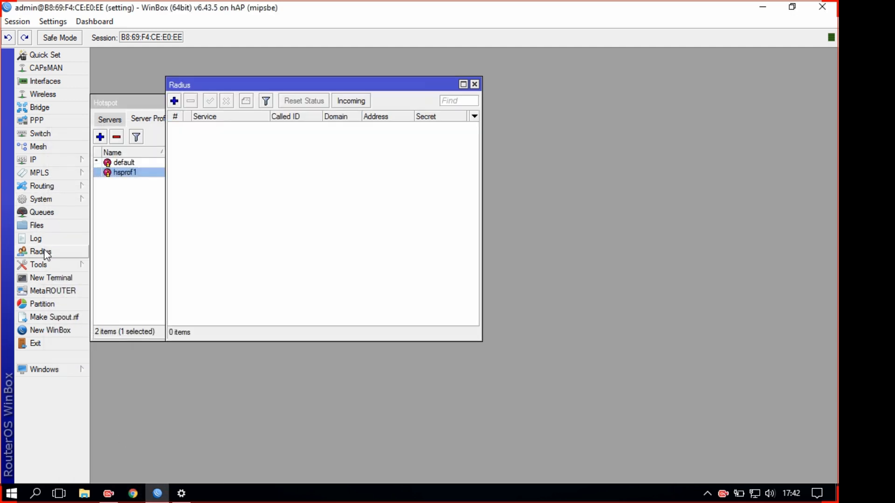
{"action": "left_click", "coordinate": [175, 101]}
{"action": "left_click", "coordinate": [446, 191]}
{"action": "double_click", "coordinate": [462, 255]}
{"action": "type", "text": "127.0.0.1"}
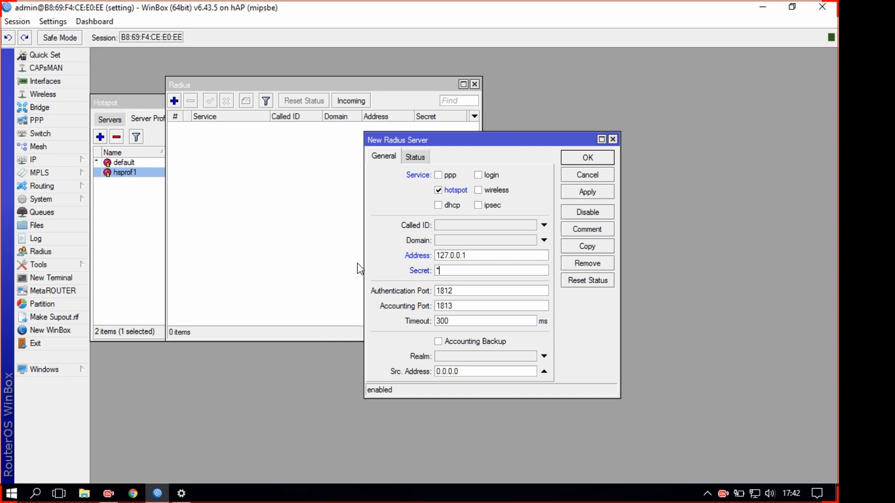
{"action": "left_click", "coordinate": [602, 191]}
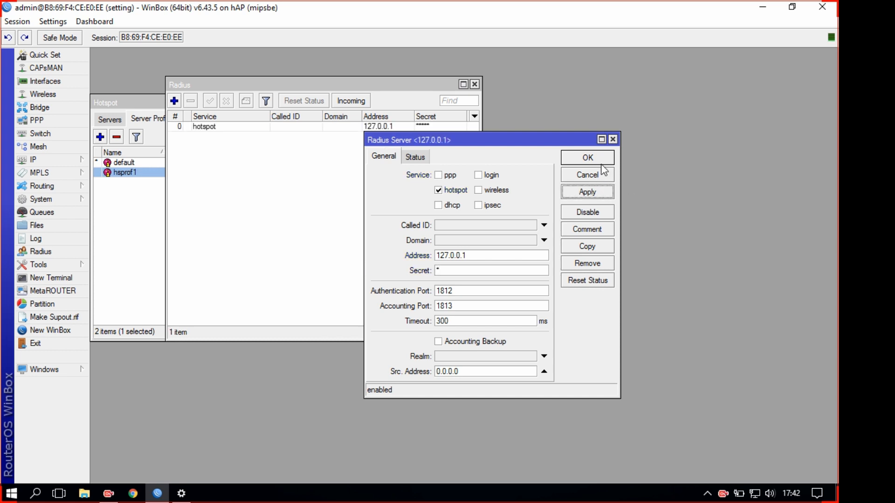
{"action": "left_click", "coordinate": [602, 160]}
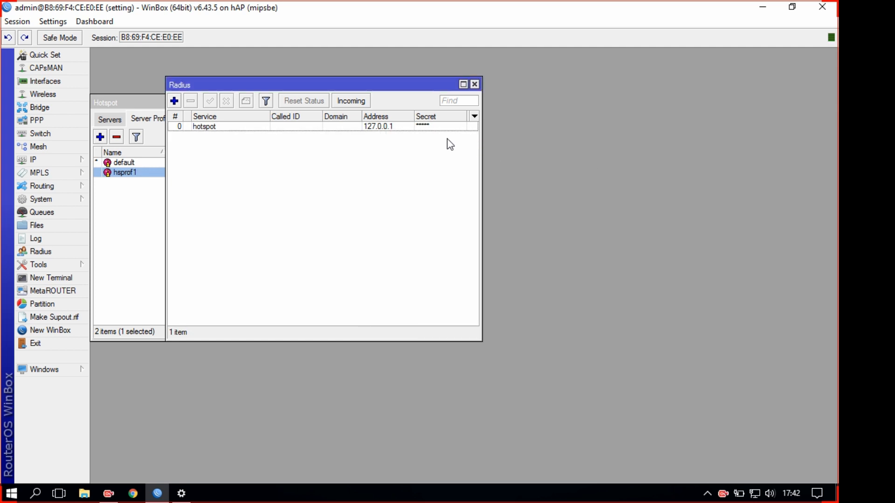
Accept incoming RADIUS requests on port 3799, then launch Chrome beside WinBox
{"action": "left_click", "coordinate": [349, 101]}
{"action": "left_click_drag", "start_coordinate": [763, 76], "coordinate": [304, 213]}
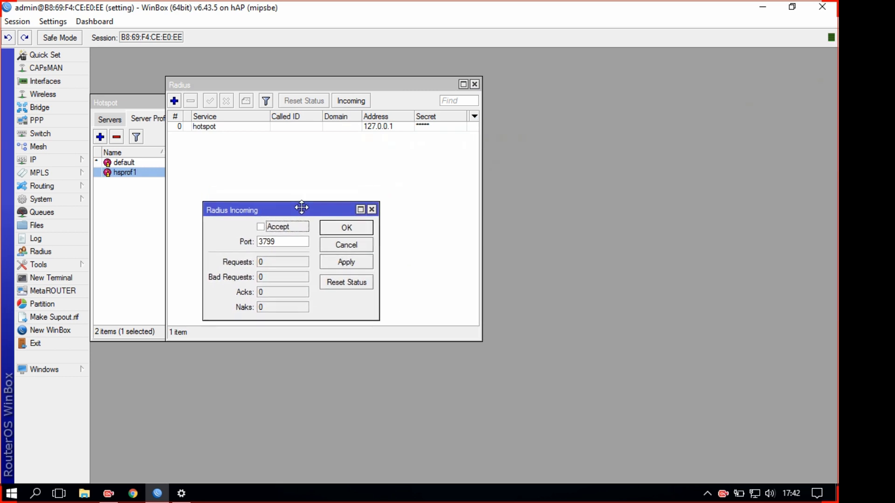
{"action": "left_click", "coordinate": [261, 227]}
{"action": "left_click_drag", "start_coordinate": [326, 208], "coordinate": [628, 99]}
{"action": "left_click", "coordinate": [647, 157]}
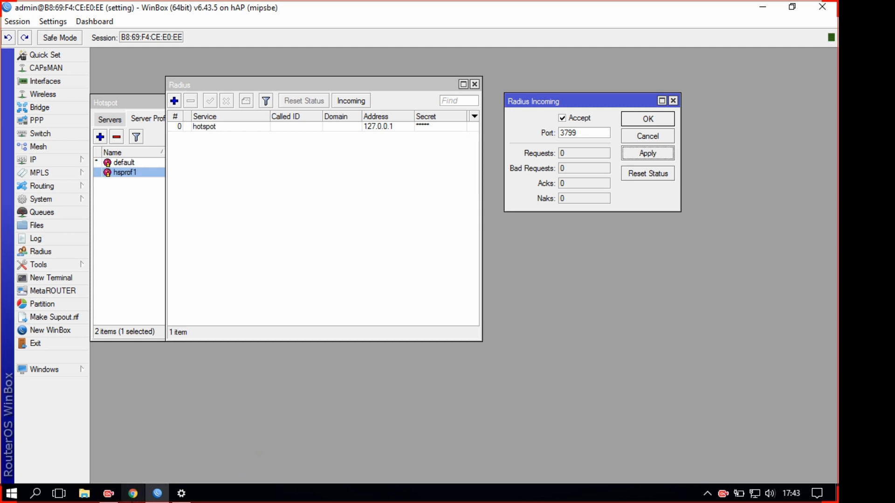
{"action": "left_click", "coordinate": [133, 494]}
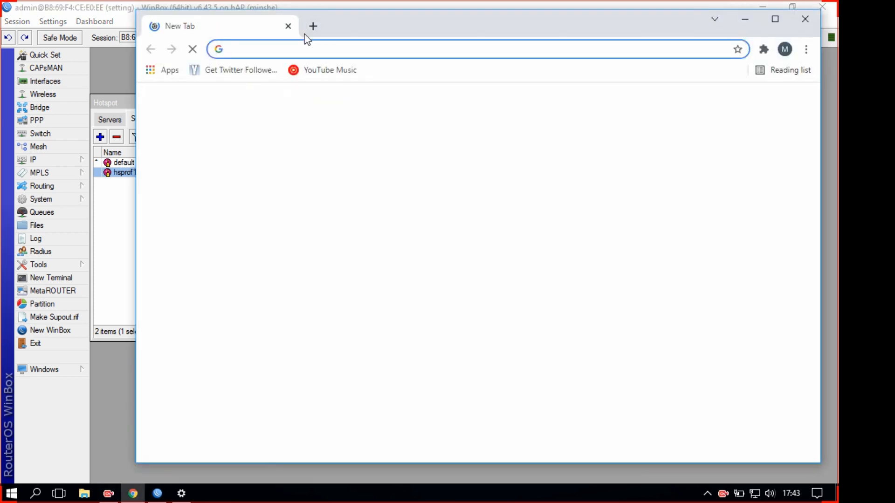
{"action": "left_click_drag", "start_coordinate": [344, 29], "coordinate": [466, 53]}
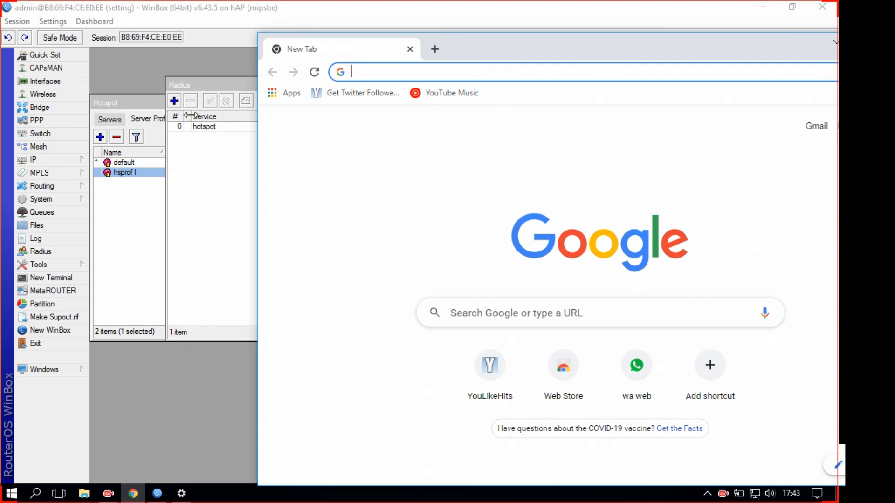
Open WinBox's IP > Addresses list showing the router's four addresses
{"action": "left_click", "coordinate": [37, 163]}
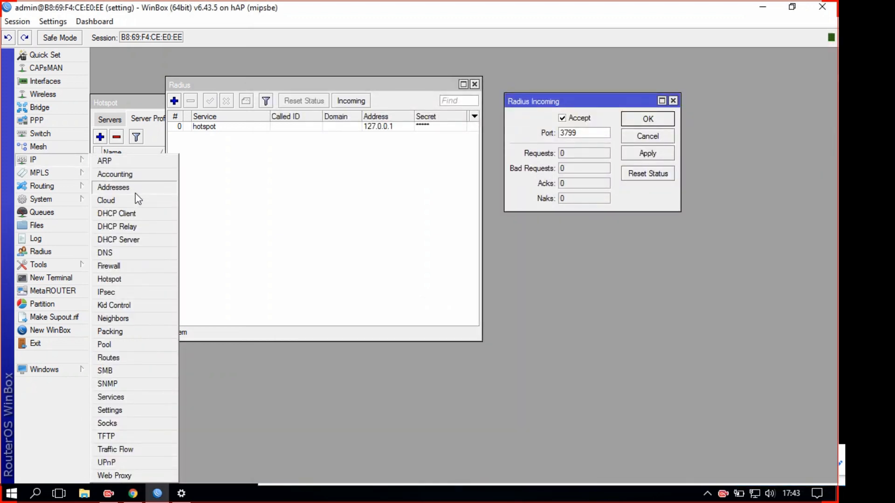
{"action": "left_click", "coordinate": [138, 187]}
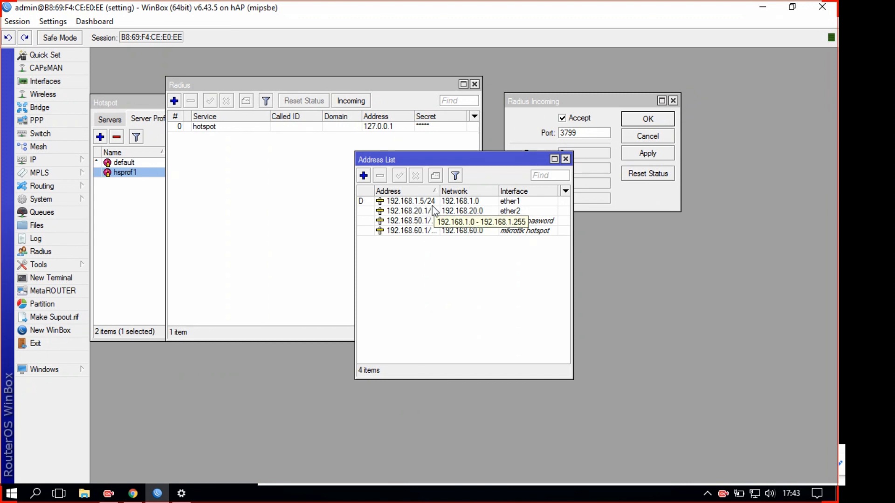
Load 192.168.1.5/userman in Chrome, which returns Error 404: Not Found
{"action": "mouse_move", "coordinate": [141, 497]}
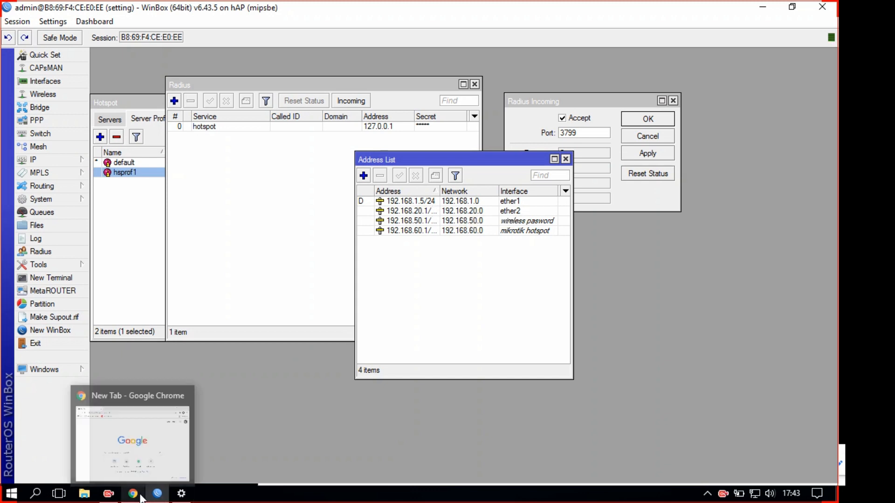
{"action": "left_click", "coordinate": [134, 494]}
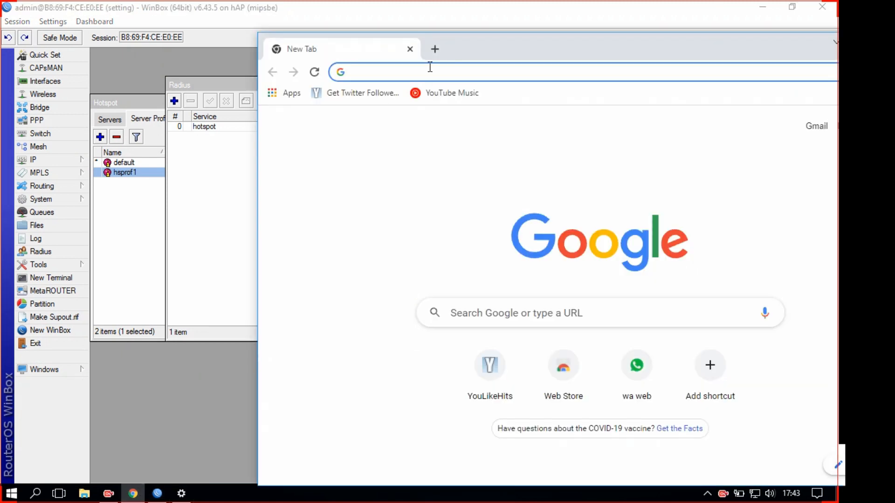
{"action": "type", "text": "192.1"}
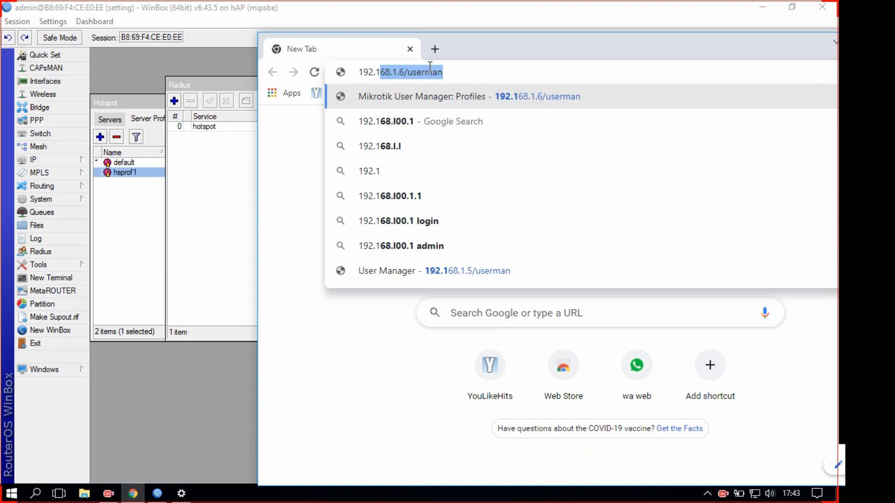
{"action": "type", "text": "68.1"}
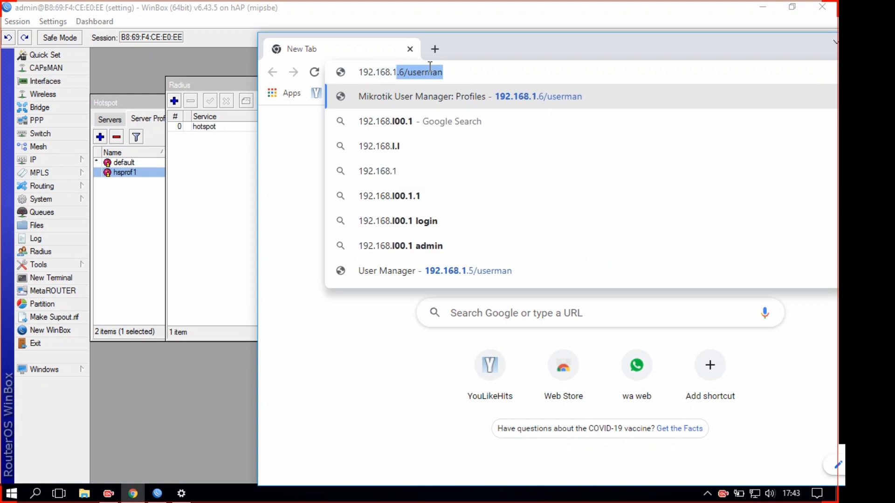
{"action": "type", "text": ".5/"}
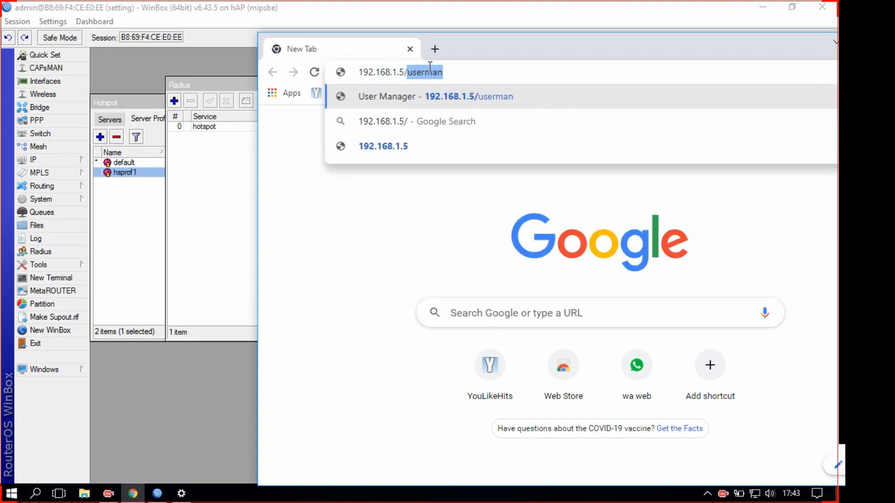
{"action": "type", "text": "userman"}
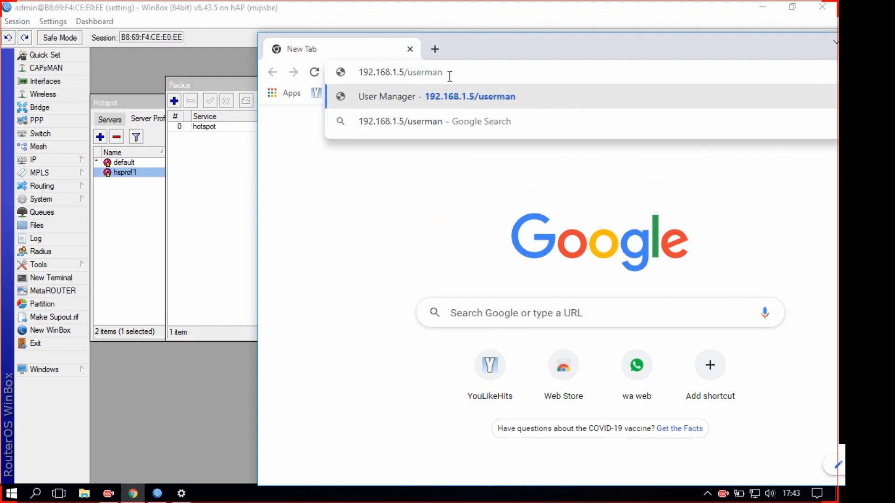
{"action": "left_click_drag", "start_coordinate": [460, 73], "coordinate": [408, 77]}
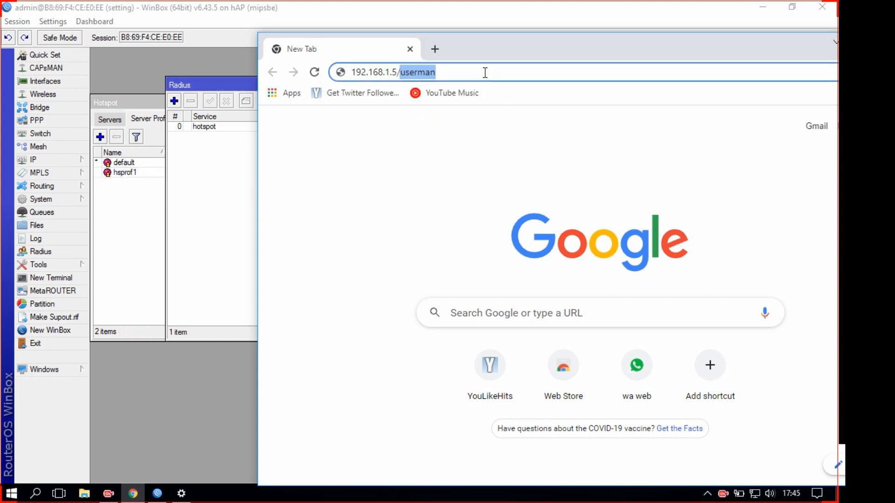
{"action": "left_click", "coordinate": [485, 72]}
{"action": "key", "text": "Return"}
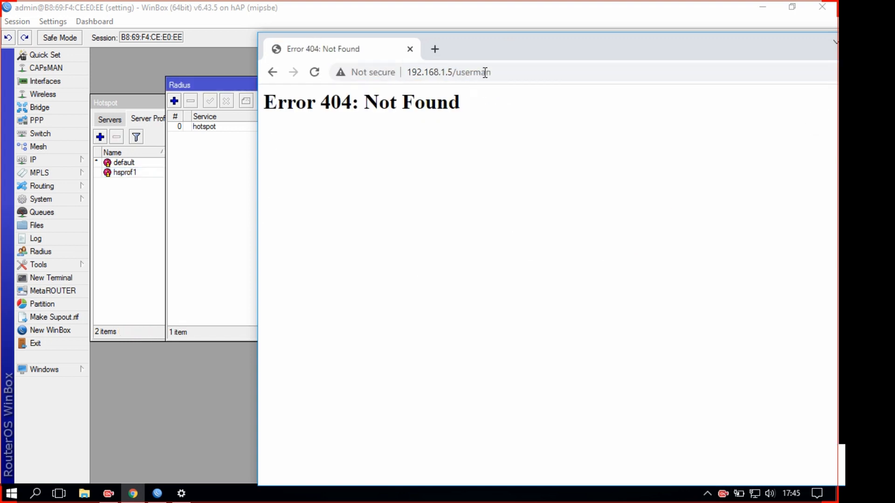
{"action": "left_click_drag", "start_coordinate": [474, 108], "coordinate": [270, 103]}
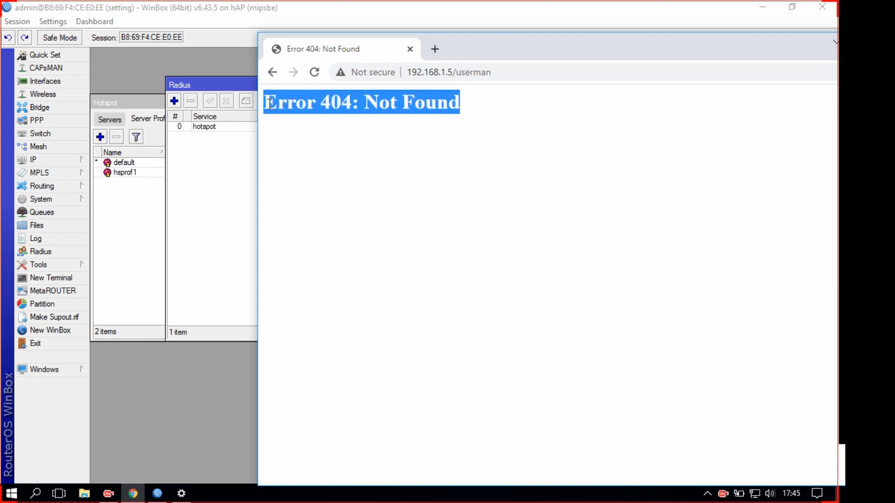
{"action": "left_click", "coordinate": [424, 104]}
{"action": "left_click_drag", "start_coordinate": [475, 107], "coordinate": [250, 107]}
Check System > Packages for the routeros-mipsbe 6.43.5 packages, finding no user-manager package
{"action": "left_click", "coordinate": [65, 198]}
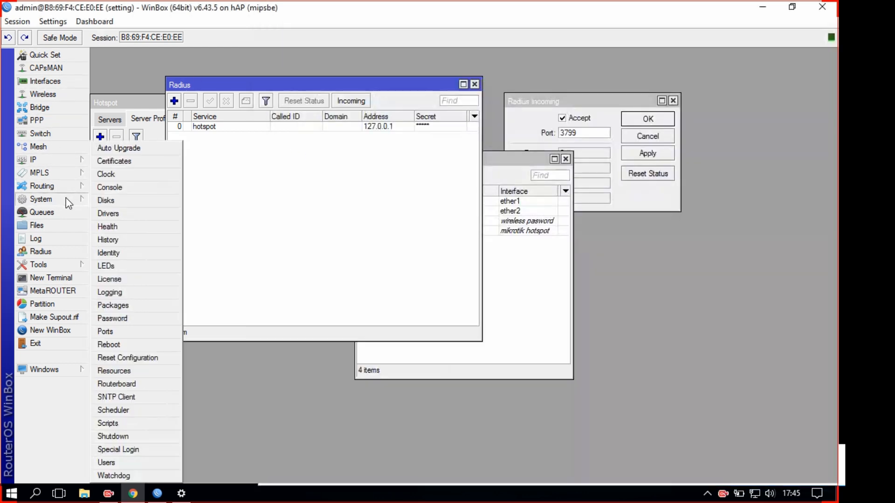
{"action": "left_click", "coordinate": [132, 306]}
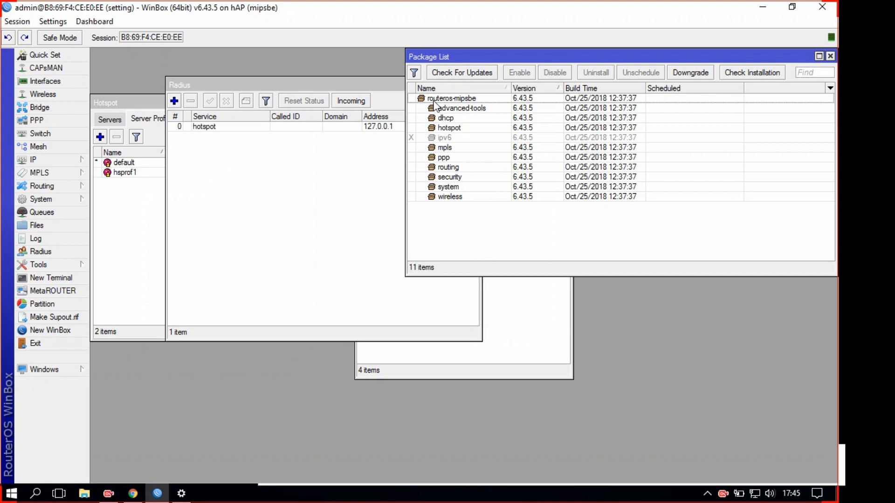
{"action": "left_click", "coordinate": [523, 99]}
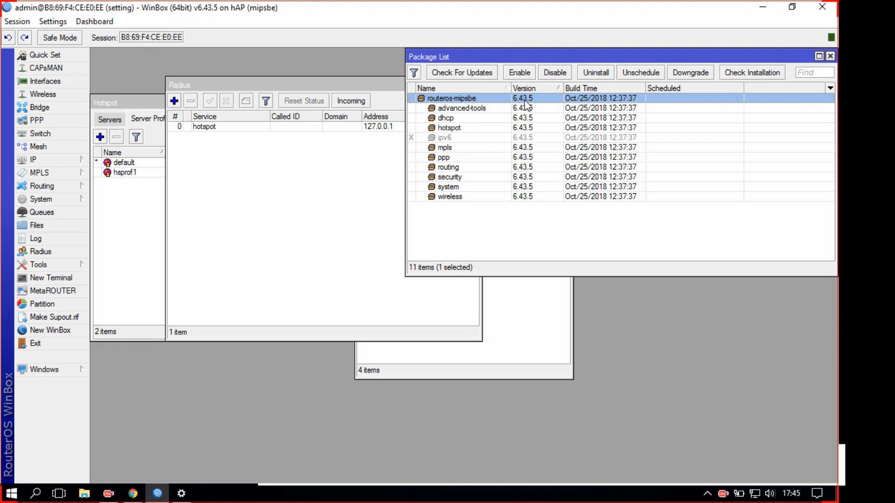
{"action": "left_click", "coordinate": [138, 498]}
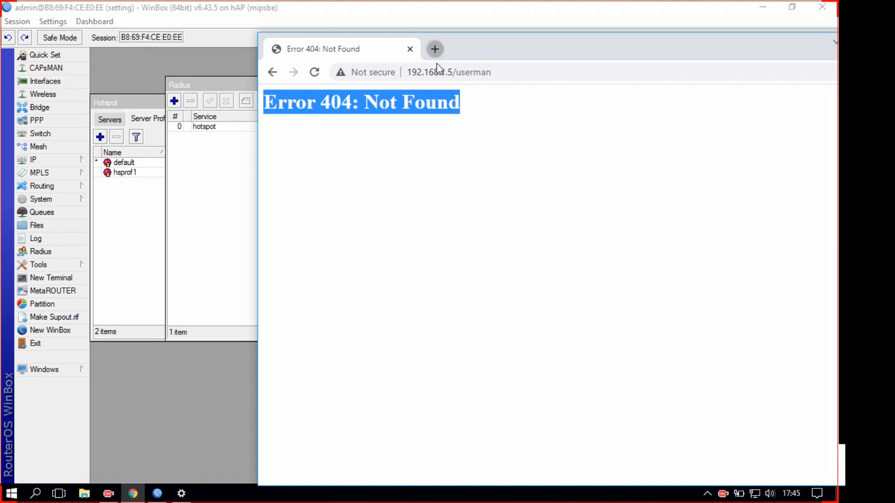
Search Google for 'mikrotik download' and open MikroTik's download archive page
{"action": "left_click", "coordinate": [434, 48]}
{"action": "type", "text": "mikroti"}
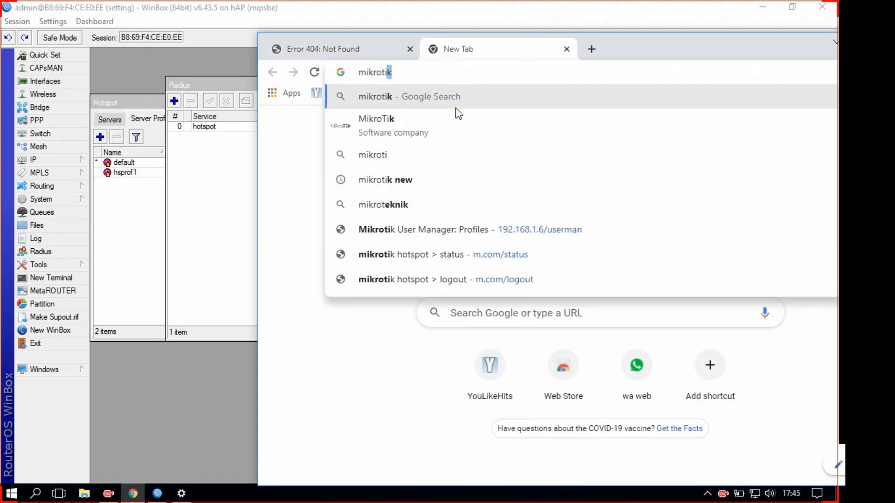
{"action": "type", "text": "k downloa"}
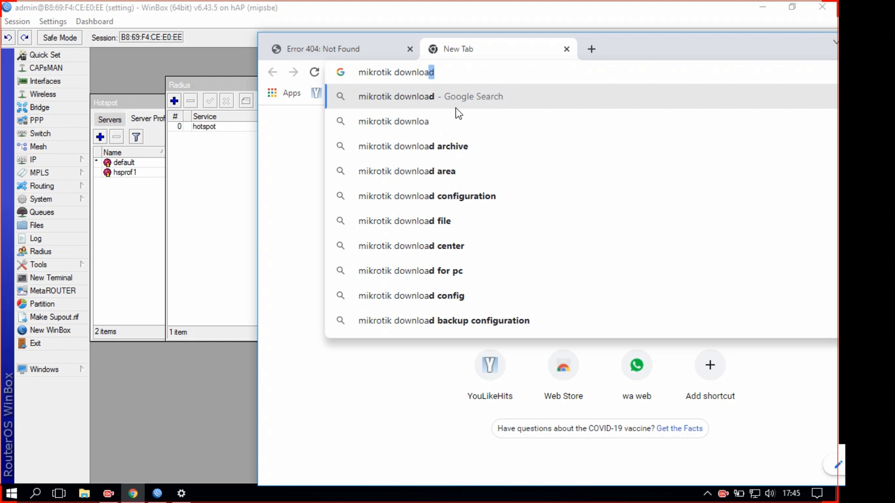
{"action": "key", "text": "Return"}
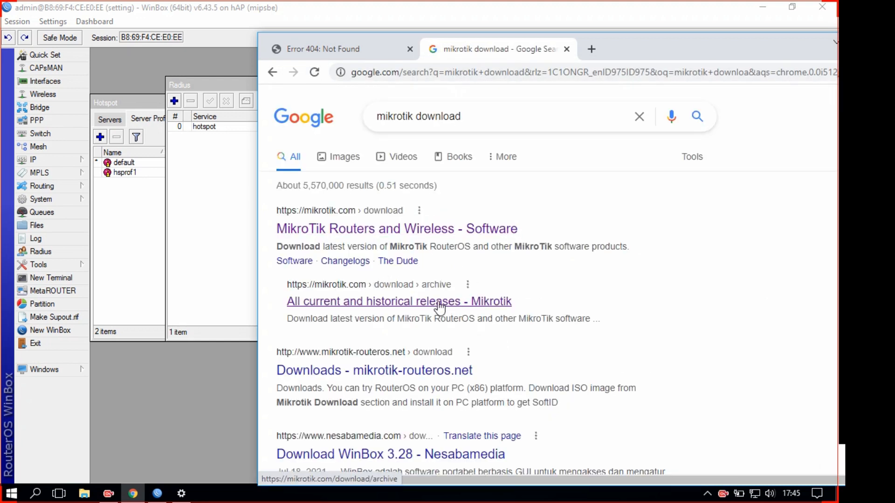
{"action": "left_click", "coordinate": [425, 304]}
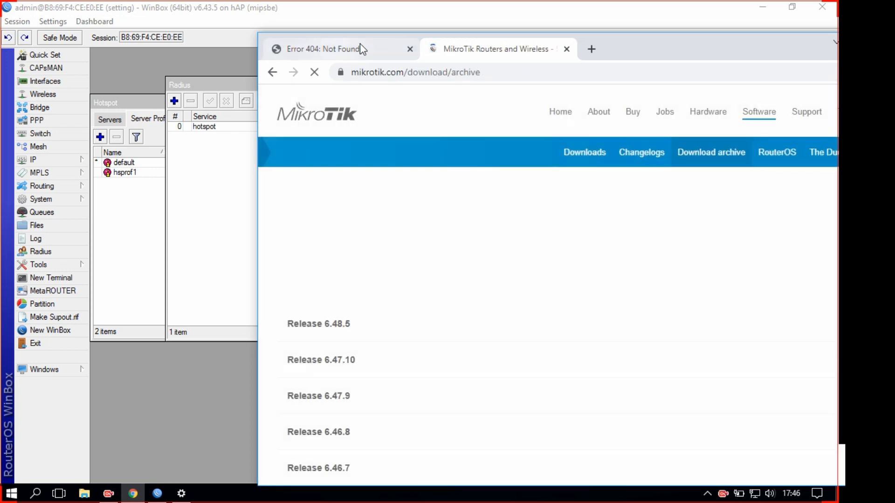
{"action": "left_click_drag", "start_coordinate": [575, 37], "coordinate": [459, 40]}
Find version 6.43.5 on the archive page and expand Release 6.43.5
{"action": "key", "text": "ctrl+f"}
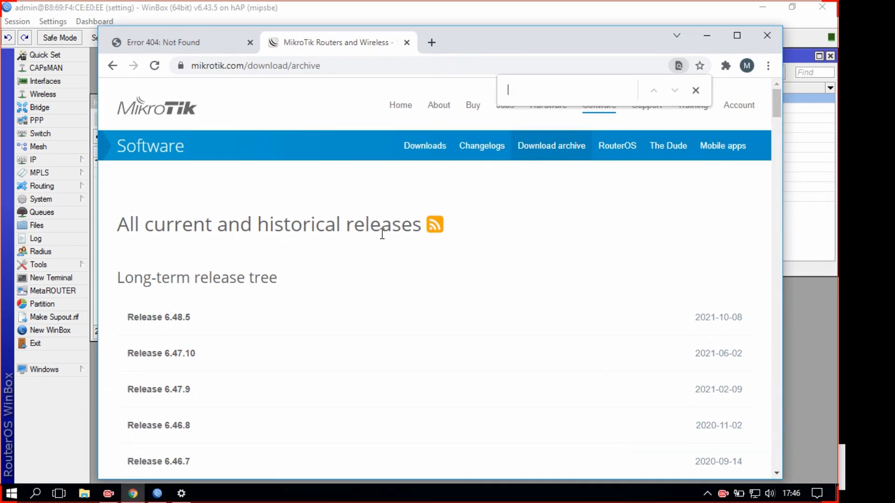
{"action": "type", "text": "6."}
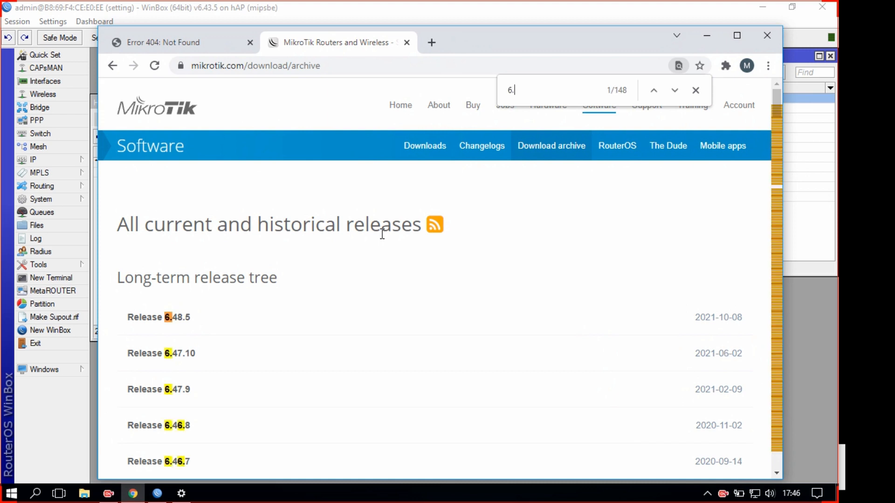
{"action": "type", "text": "43.3"}
{"action": "key", "text": "BackSpace"}
{"action": "type", "text": "5"}
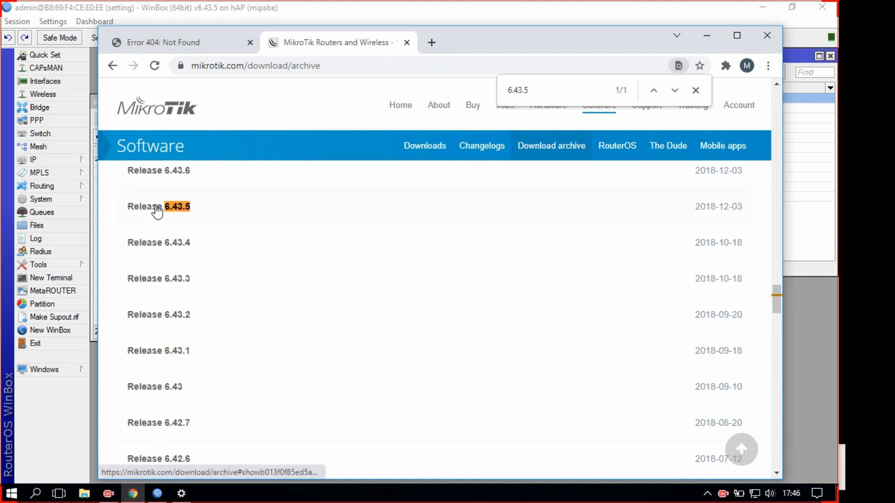
{"action": "left_click", "coordinate": [135, 206]}
{"action": "left_click_drag", "start_coordinate": [447, 48], "coordinate": [535, 51]}
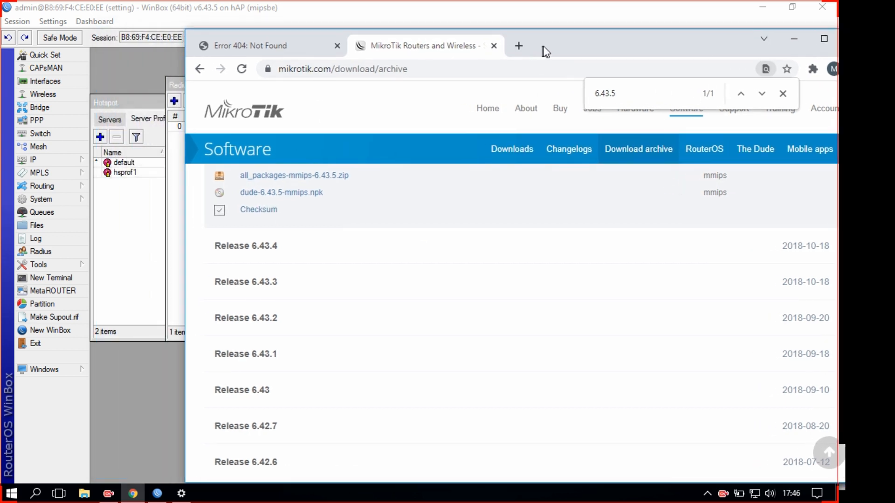
{"action": "scroll", "coordinate": [434, 252], "scroll_direction": "up", "scroll_amount": 5}
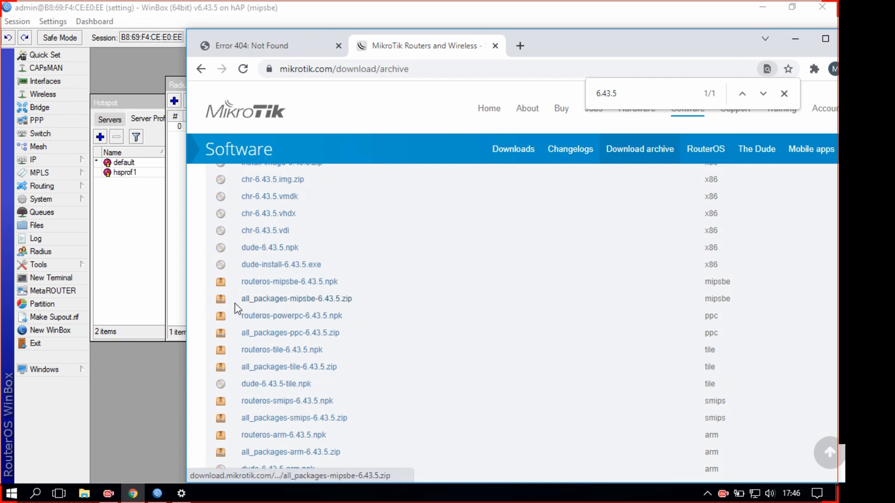
Download all_packages-mipsbe-6.43.5.zip with IDM and open the finished archive
{"action": "left_click", "coordinate": [284, 305]}
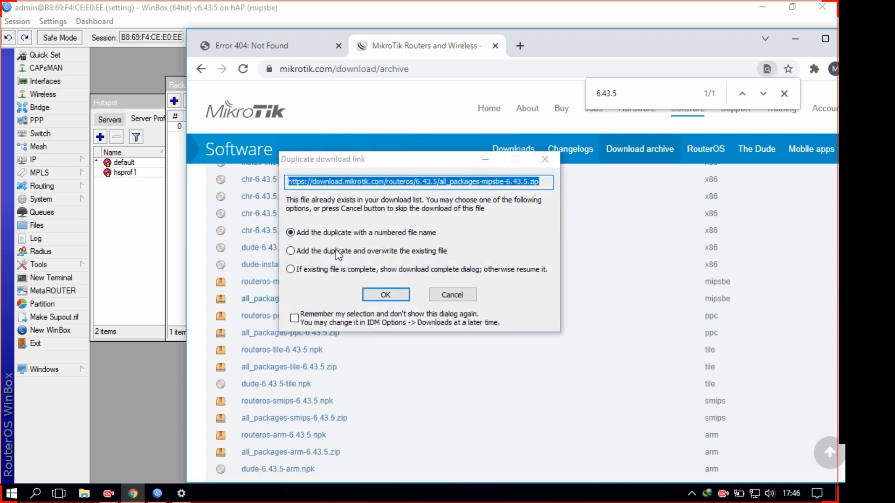
{"action": "left_click", "coordinate": [377, 295]}
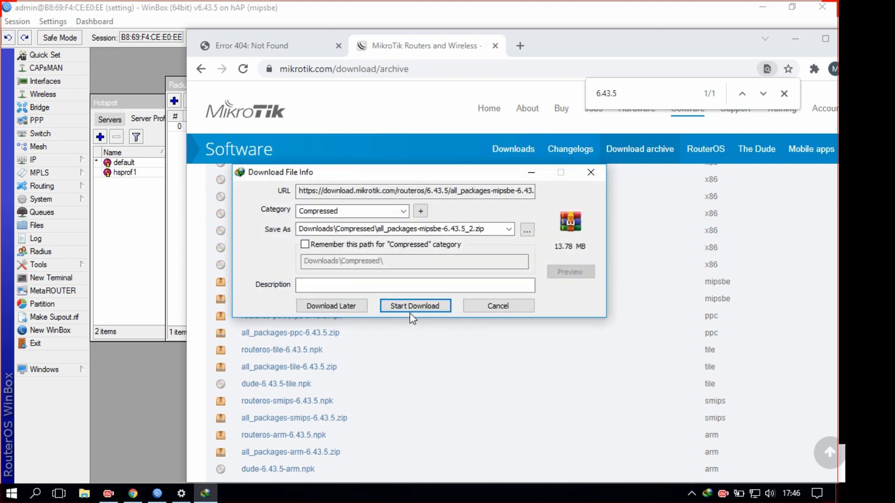
{"action": "left_click", "coordinate": [416, 306]}
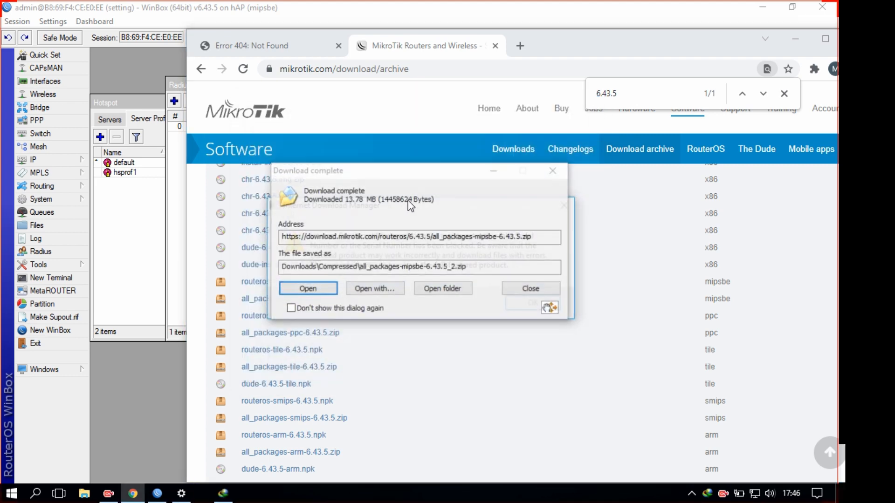
{"action": "left_click", "coordinate": [287, 288]}
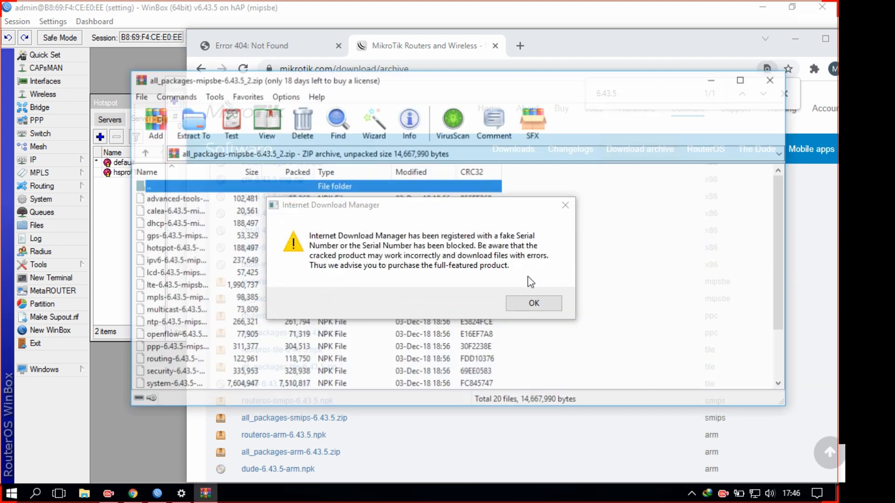
Dismiss the IDM licence prompts and arrange the WinRAR window beside WinBox
{"action": "left_click", "coordinate": [534, 303]}
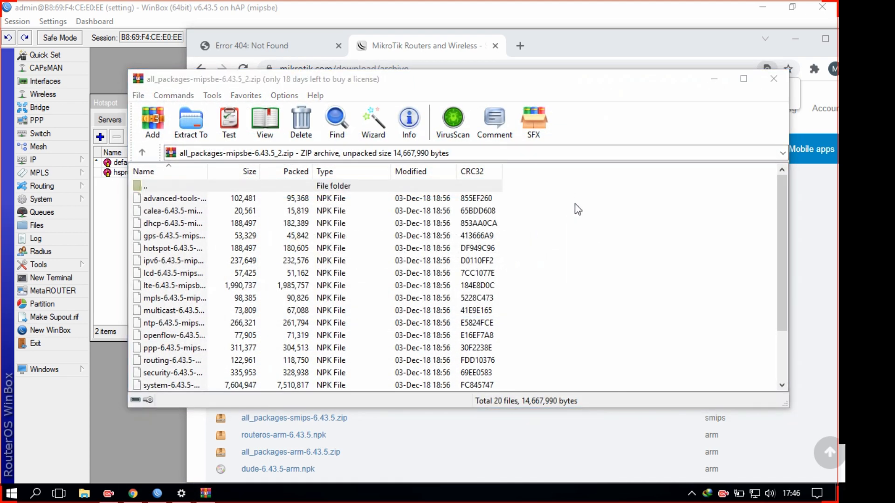
{"action": "left_click", "coordinate": [530, 167]}
{"action": "left_click", "coordinate": [795, 39]}
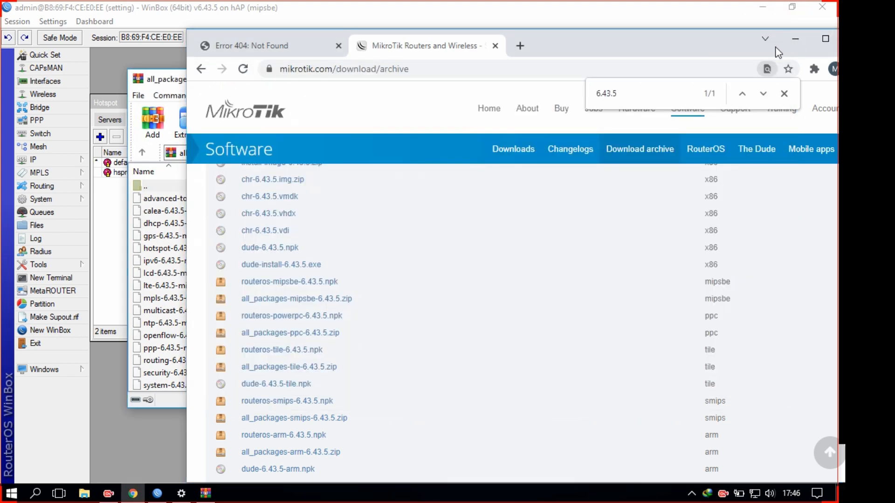
{"action": "left_click_drag", "start_coordinate": [314, 80], "coordinate": [227, 90]}
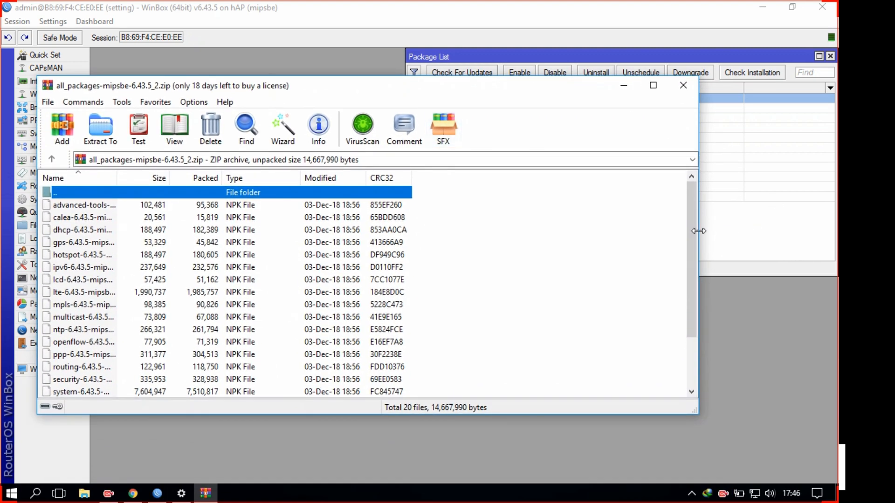
{"action": "left_click_drag", "start_coordinate": [698, 231], "coordinate": [409, 236]}
{"action": "scroll", "coordinate": [180, 355], "scroll_direction": "down", "scroll_amount": 2}
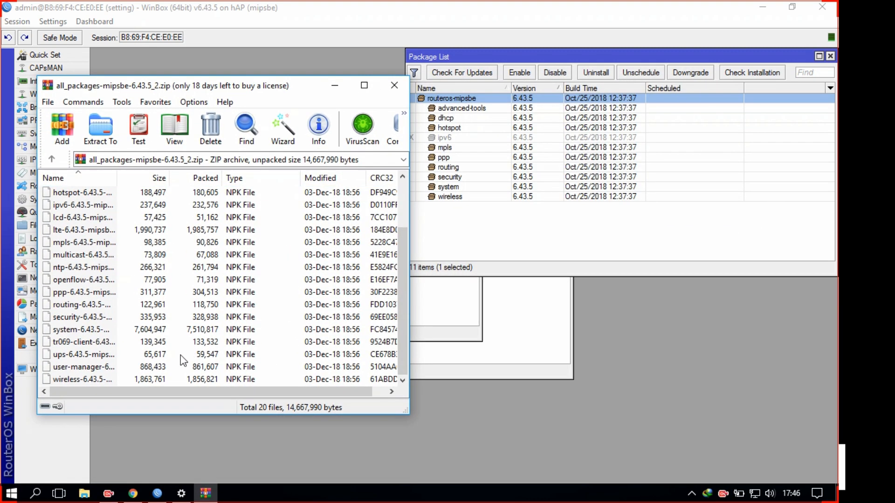
Drag user-manager-6.43.5-mipsbe.npk from WinRAR into the router's File List
{"action": "left_click", "coordinate": [84, 369]}
{"action": "left_click_drag", "start_coordinate": [117, 178], "coordinate": [200, 178]}
{"action": "left_click_drag", "start_coordinate": [111, 365], "coordinate": [455, 222]}
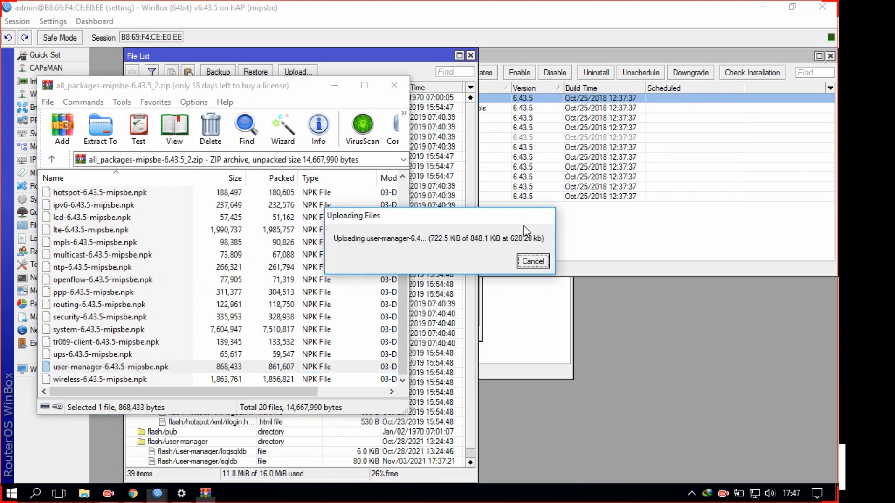
{"action": "scroll", "coordinate": [258, 361], "scroll_direction": "down", "scroll_amount": 1}
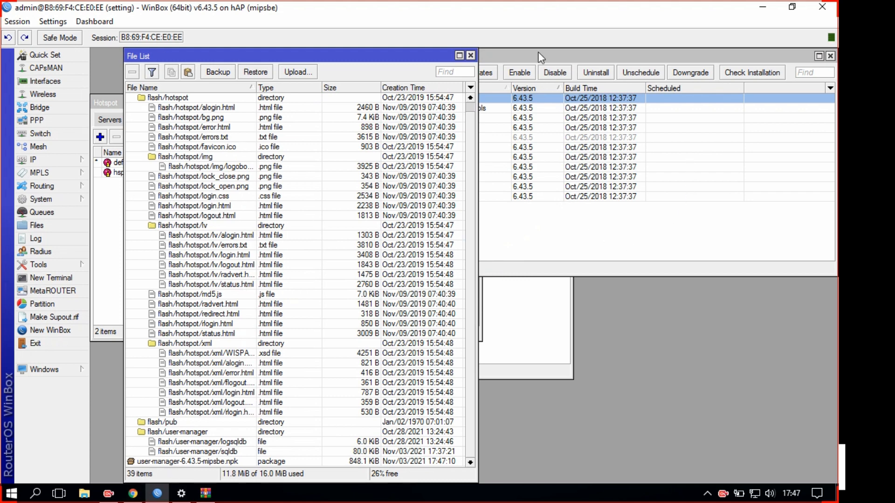
Reboot the router with 'system reboot' in a new terminal, confirming with y
{"action": "left_click", "coordinate": [530, 68]}
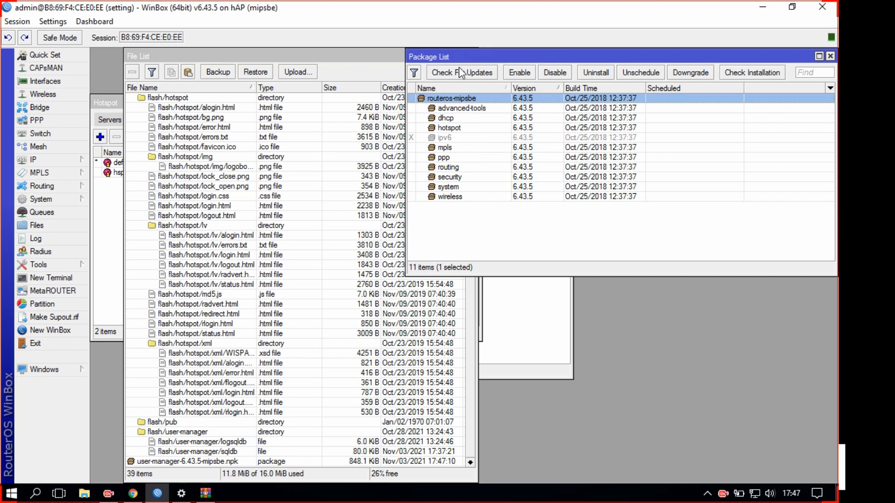
{"action": "left_click", "coordinate": [332, 60]}
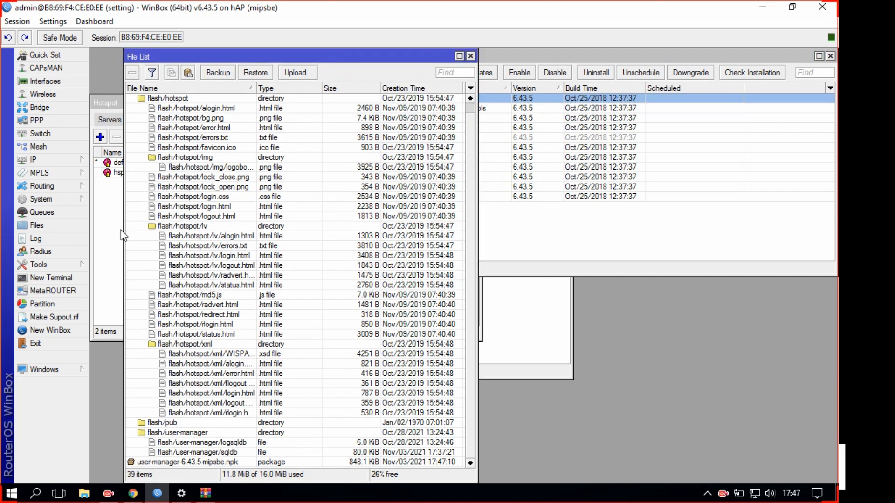
{"action": "left_click", "coordinate": [60, 282]}
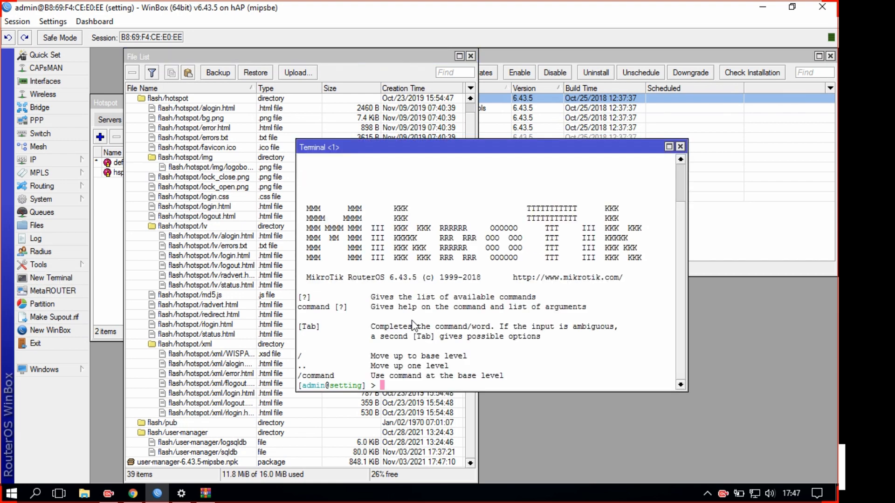
{"action": "type", "text": "system reboot"}
{"action": "key", "text": "Return"}
{"action": "type", "text": "y"}
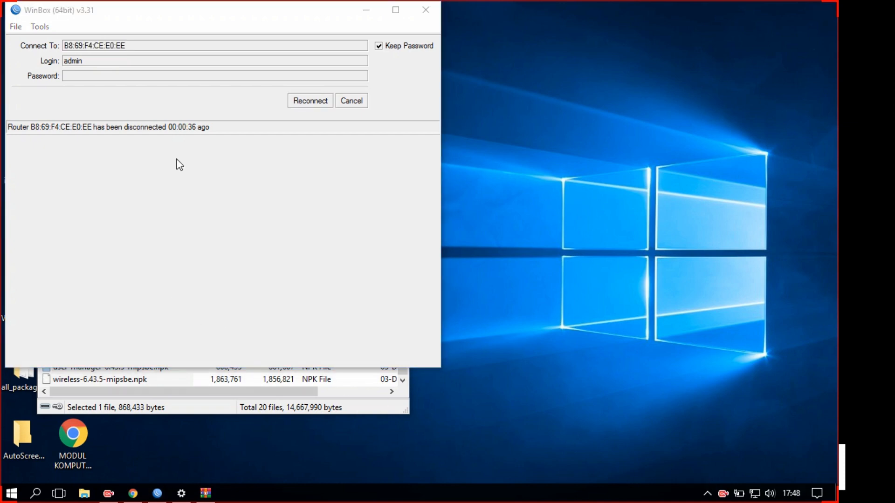
Reconnect WinBox to the router and confirm user-manager 6.43.5 appears in the Package List
{"action": "left_click", "coordinate": [319, 100]}
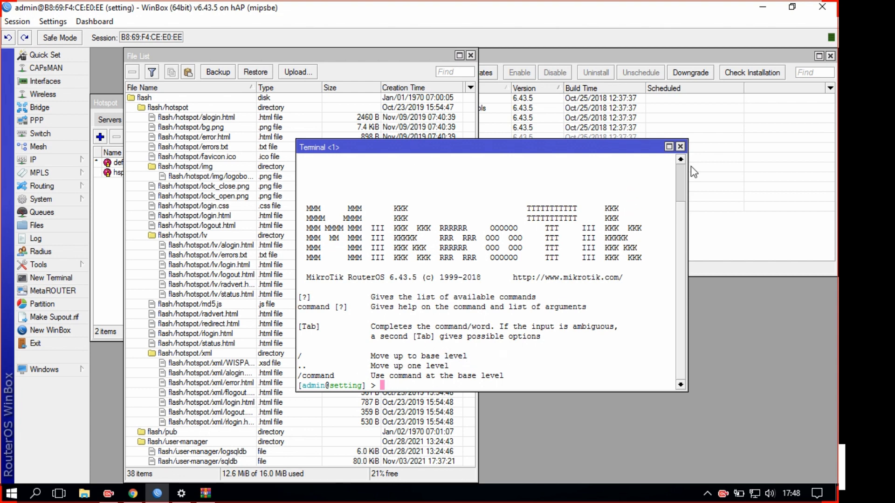
{"action": "left_click", "coordinate": [680, 147]}
{"action": "left_click", "coordinate": [569, 247]}
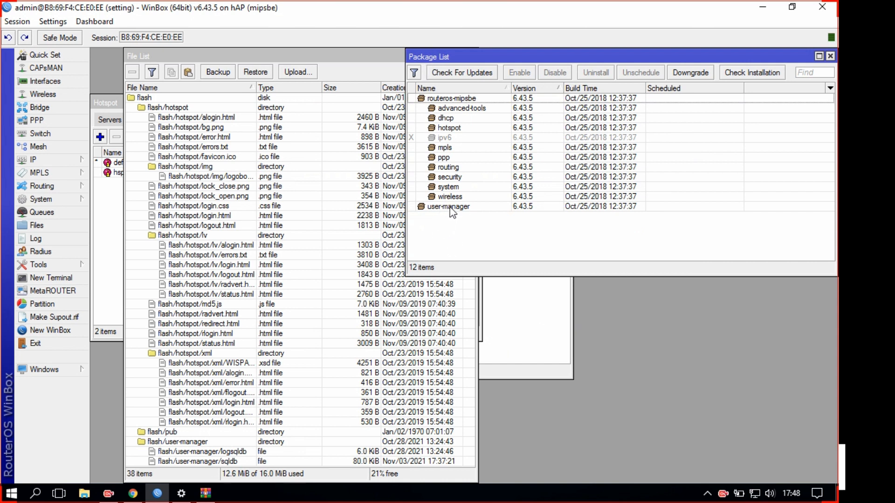
In Chrome, close the download tab, reload 192.168.1.5/userman and maximize the window
{"action": "mouse_move", "coordinate": [131, 497]}
{"action": "left_click", "coordinate": [131, 497]}
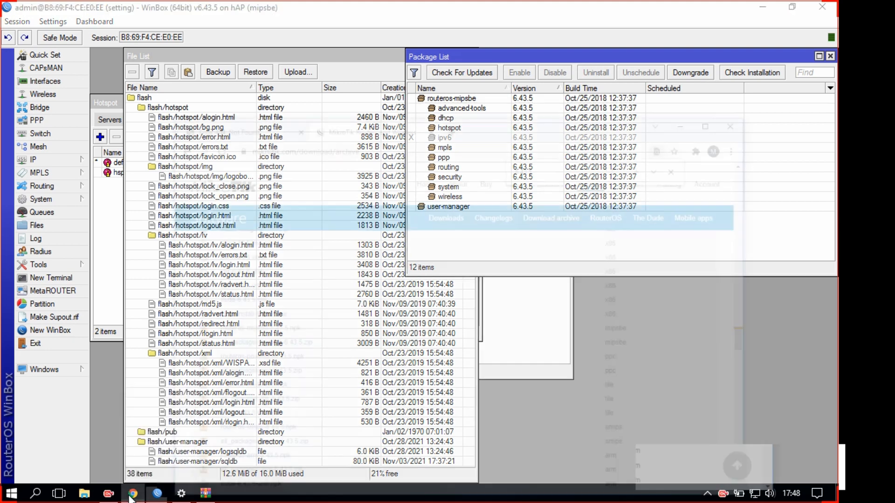
{"action": "left_click", "coordinate": [495, 45]}
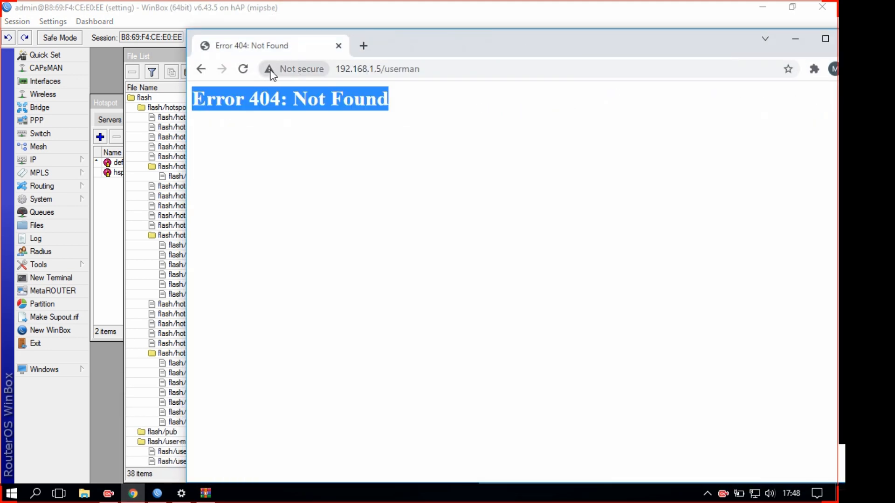
{"action": "left_click", "coordinate": [243, 69]}
{"action": "left_click_drag", "start_coordinate": [415, 40], "coordinate": [328, 20]}
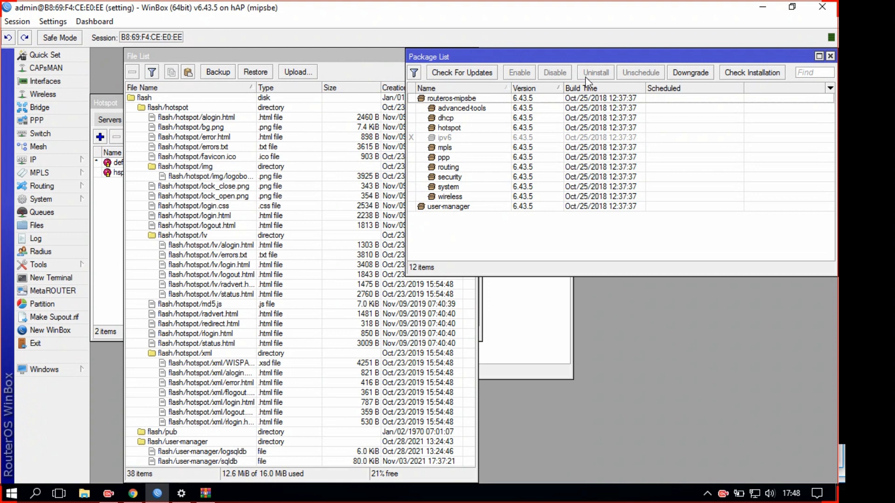
Run 'tool user-manager customer print' in a new terminal to list the owner customer
{"action": "left_click", "coordinate": [39, 279]}
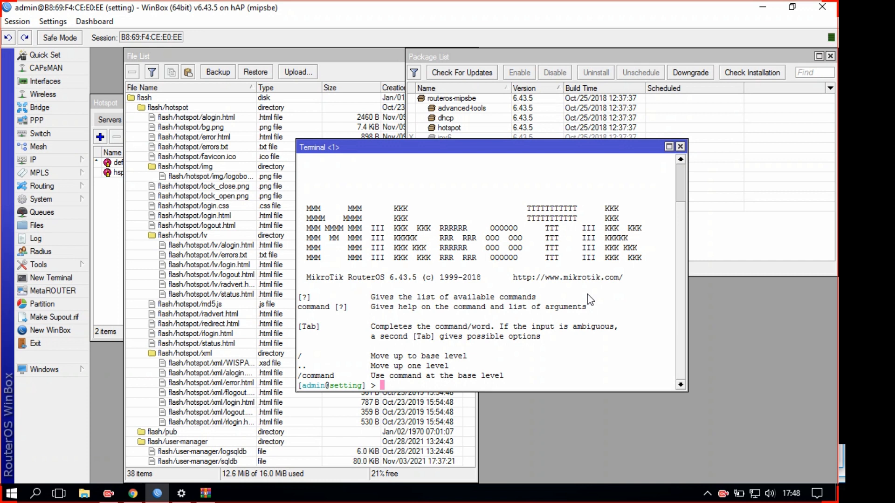
{"action": "type", "text": "tool use"}
{"action": "key", "text": "Tab"}
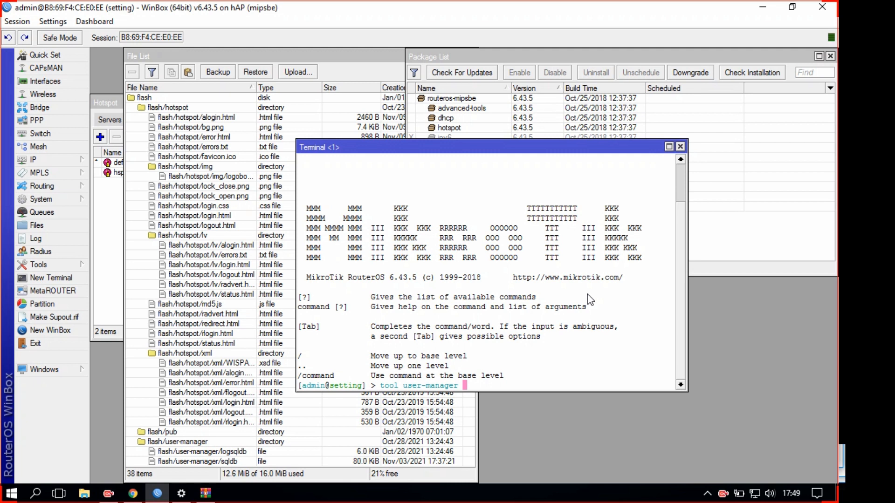
{"action": "type", "text": "cu"}
{"action": "key", "text": "Tab"}
{"action": "type", "text": "print"}
{"action": "key", "text": "Return"}
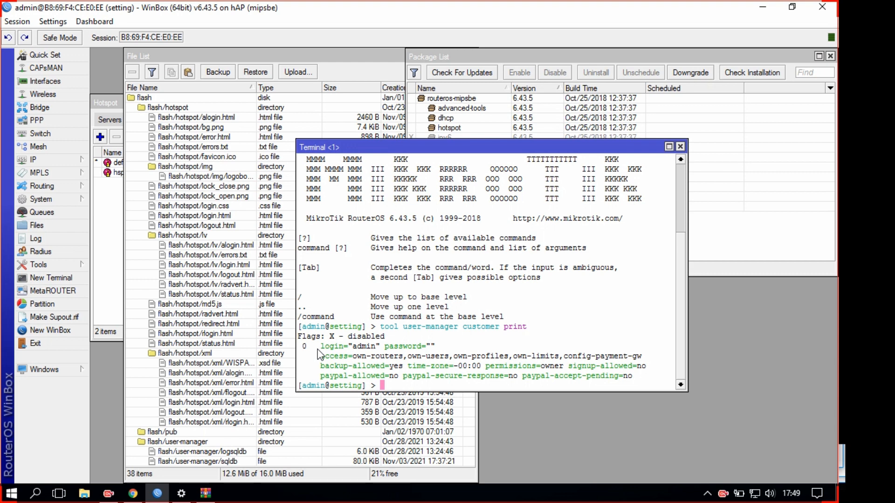
{"action": "double_click", "coordinate": [372, 347]}
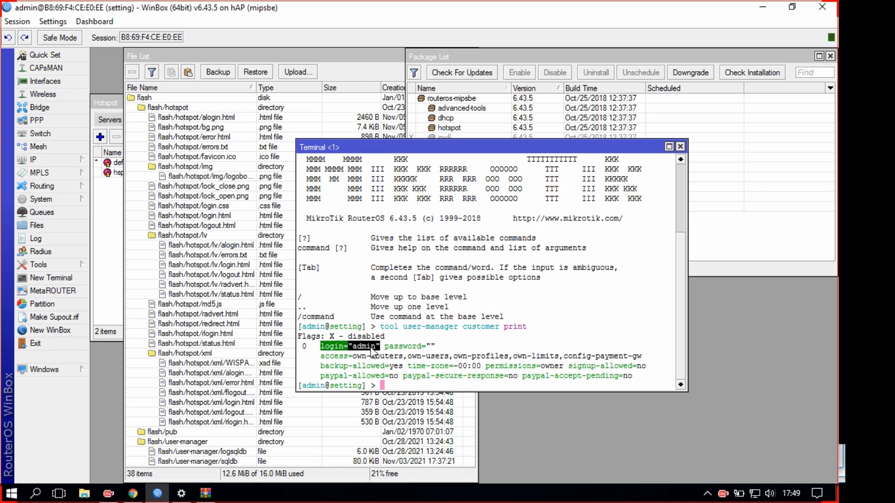
{"action": "left_click", "coordinate": [438, 349]}
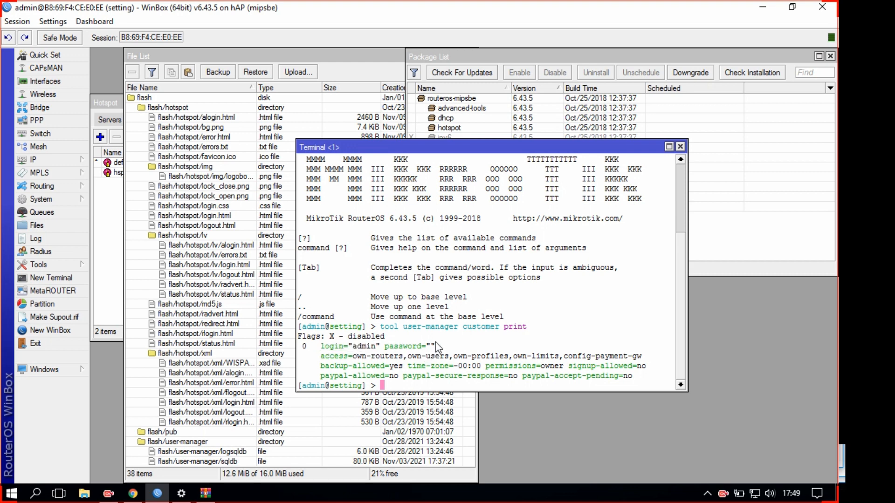
Log in to User Manager as admin and open the still-empty Routers page
{"action": "left_click", "coordinate": [133, 493]}
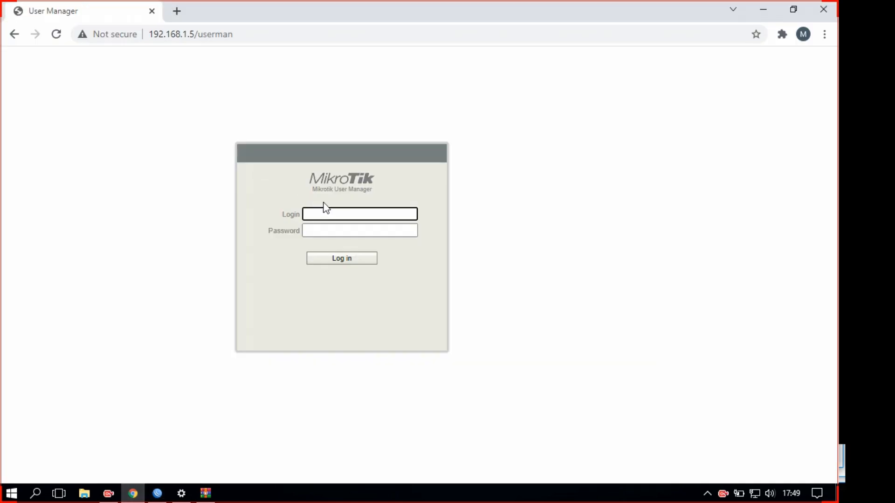
{"action": "type", "text": "admin"}
{"action": "left_click", "coordinate": [343, 260]}
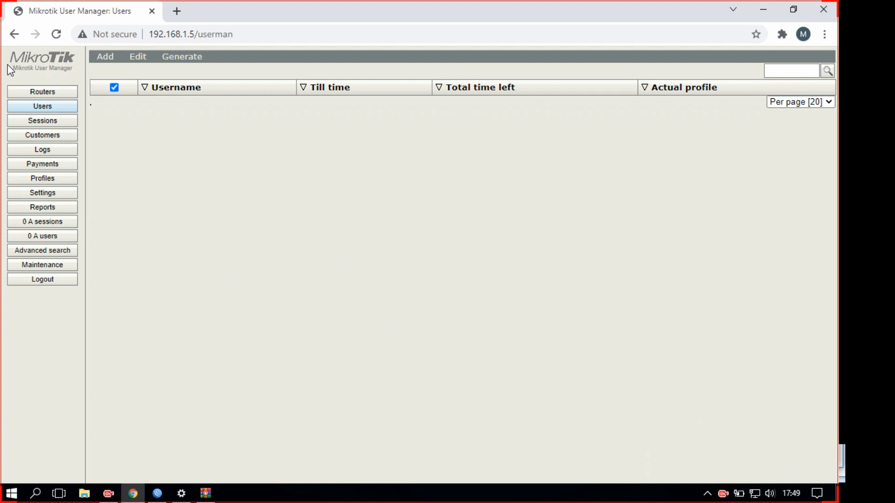
{"action": "left_click", "coordinate": [48, 98]}
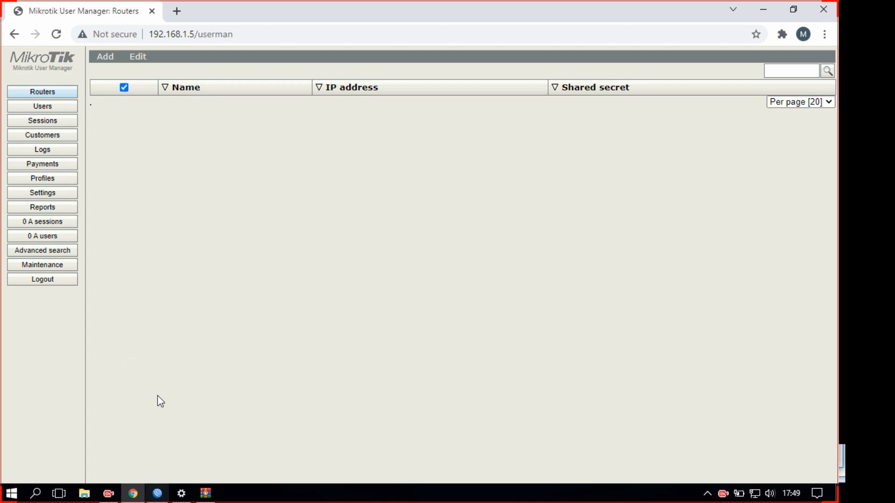
{"action": "left_click", "coordinate": [105, 56]}
Start a new router entry named 'uman', leaving its IP address at 0.0.0.0
{"action": "left_click", "coordinate": [111, 74]}
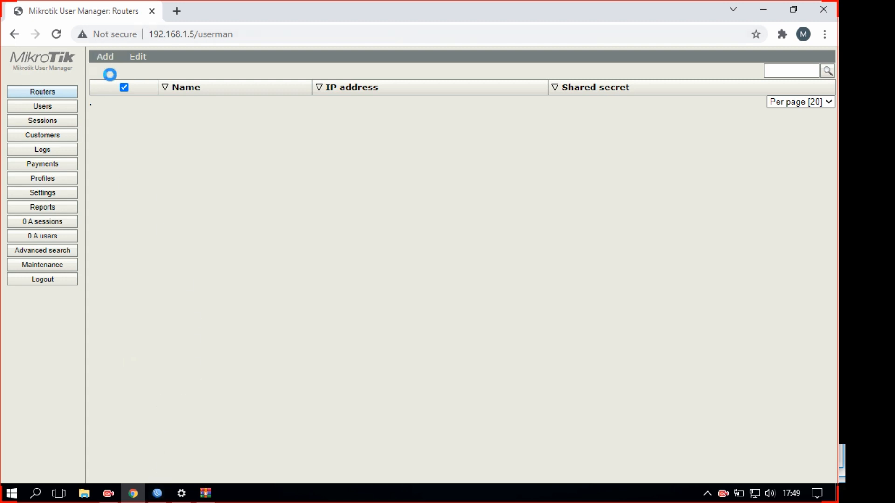
{"action": "left_click", "coordinate": [429, 181]}
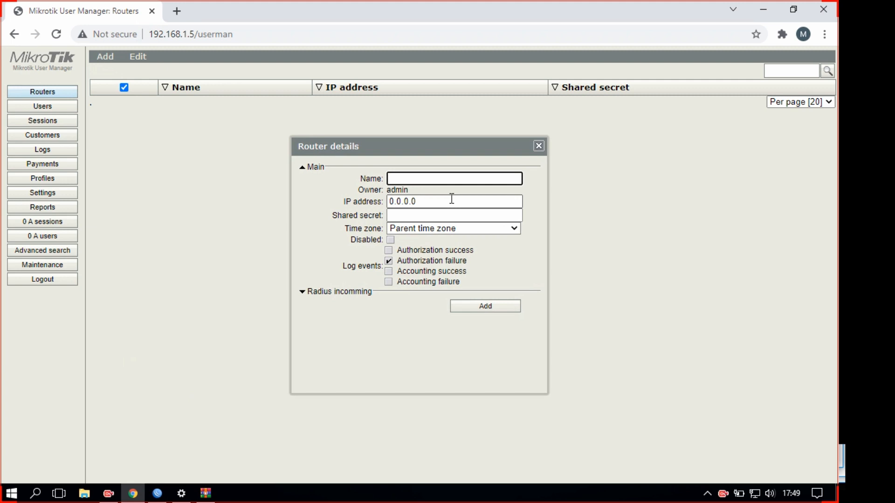
{"action": "type", "text": "u"}
{"action": "type", "text": "s"}
{"action": "key", "text": "BackSpace"}
{"action": "key", "text": "BackSpace"}
{"action": "type", "text": "uman"}
{"action": "key", "text": "Tab"}
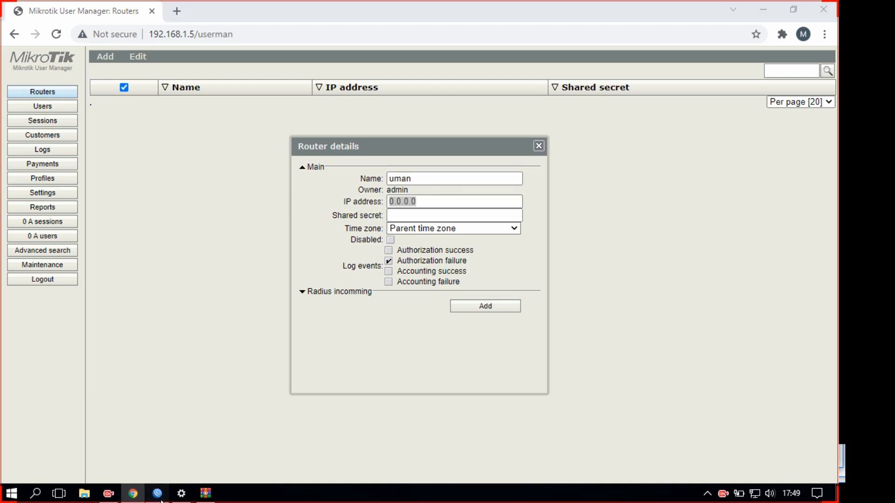
{"action": "left_click", "coordinate": [158, 495]}
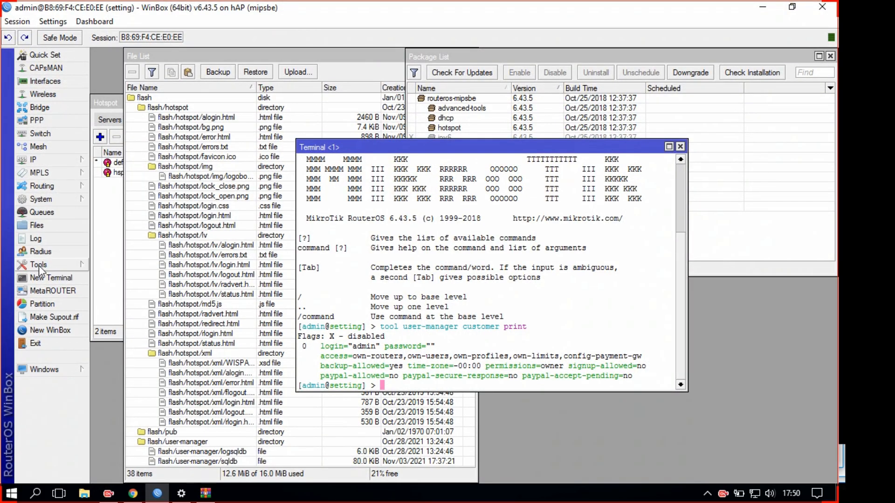
Open the hotspot RADIUS entry in WinBox to view its secret
{"action": "left_click", "coordinate": [41, 252]}
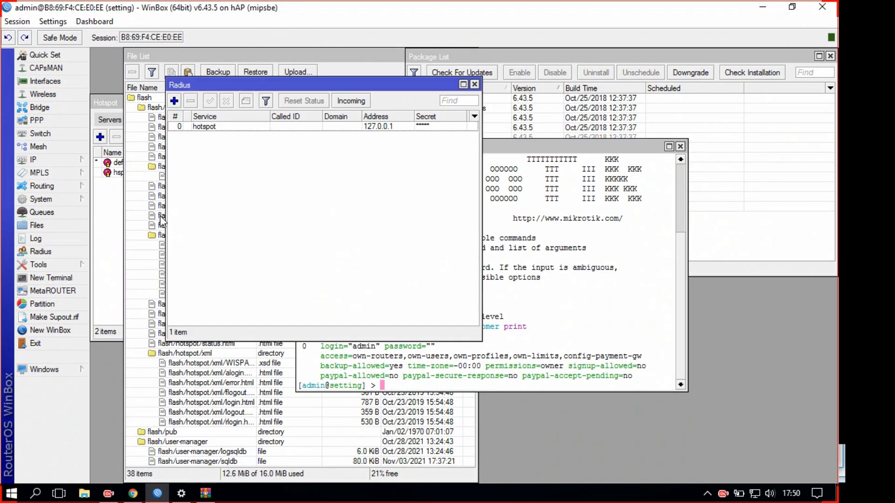
{"action": "double_click", "coordinate": [226, 125]}
{"action": "left_click", "coordinate": [450, 270]}
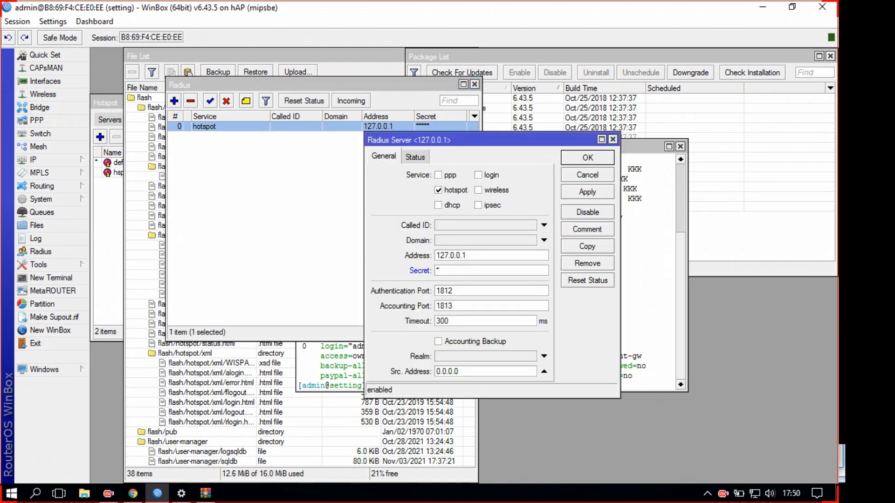
Give router uman IP address 127.0.0.1 and the shared secret, and expand Radius incoming
{"action": "left_click", "coordinate": [133, 493]}
{"action": "type", "text": "127.0.0.1"}
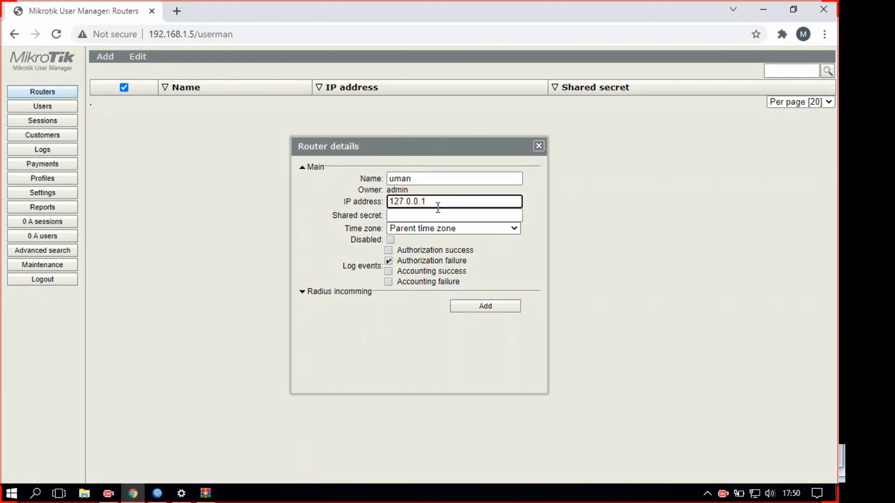
{"action": "left_click", "coordinate": [431, 216]}
{"action": "type", "text": "1"}
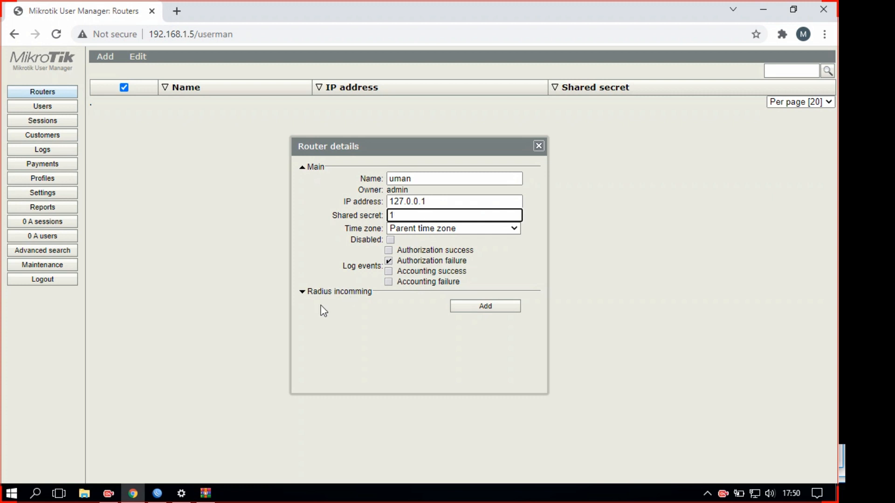
{"action": "left_click", "coordinate": [317, 292]}
{"action": "left_click_drag", "start_coordinate": [403, 313], "coordinate": [321, 333]}
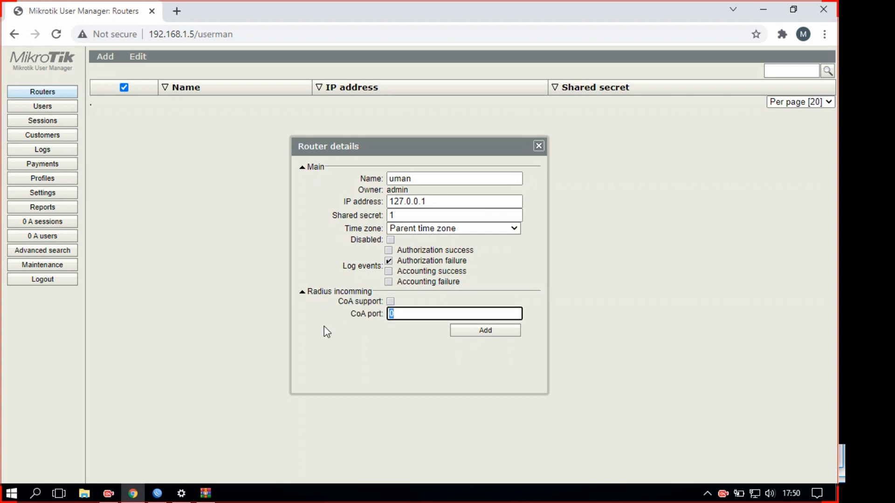
{"action": "left_click", "coordinate": [157, 493]}
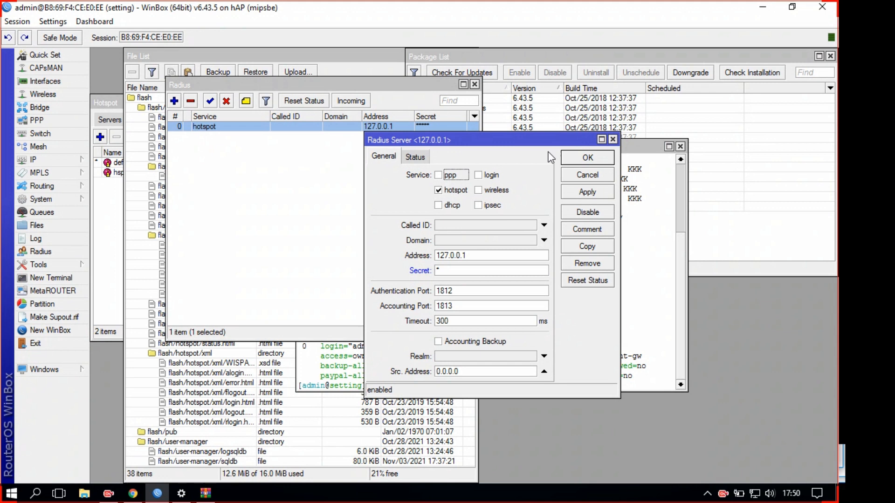
Read incoming port 3799 in WinBox and save router uman with CoA port 3799
{"action": "left_click", "coordinate": [587, 157]}
{"action": "left_click", "coordinate": [350, 101]}
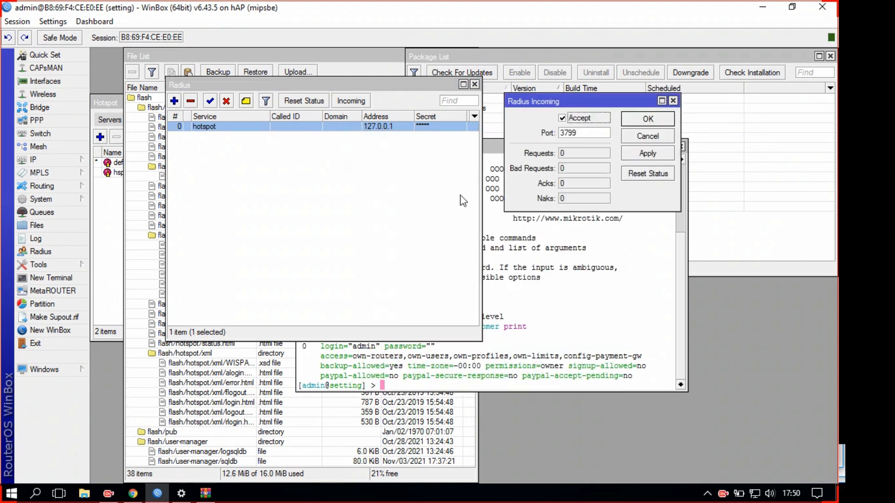
{"action": "double_click", "coordinate": [583, 133]}
{"action": "left_click", "coordinate": [133, 493]}
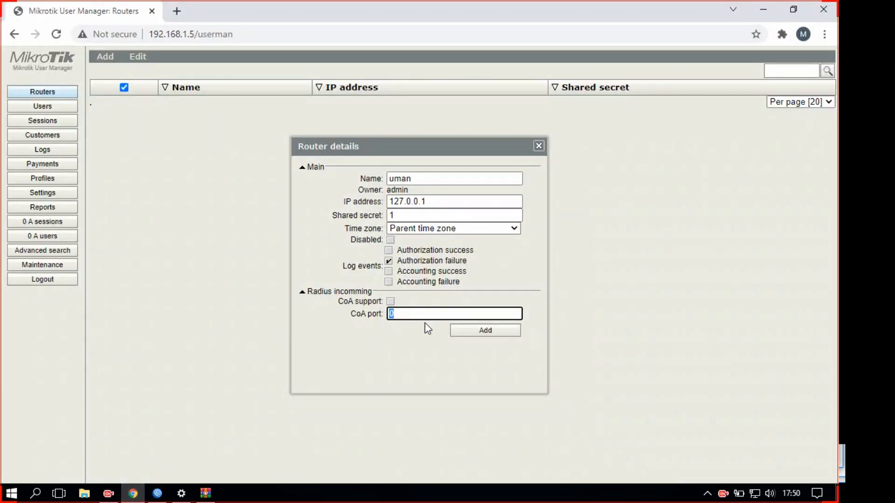
{"action": "type", "text": "3799"}
{"action": "left_click", "coordinate": [496, 332]}
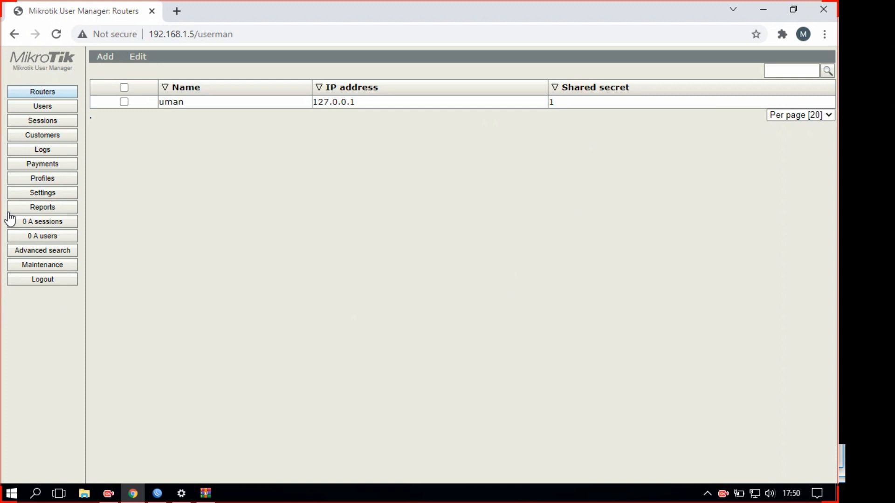
Create the profile 'kuota 5gb' on the Profiles page
{"action": "left_click", "coordinate": [55, 183]}
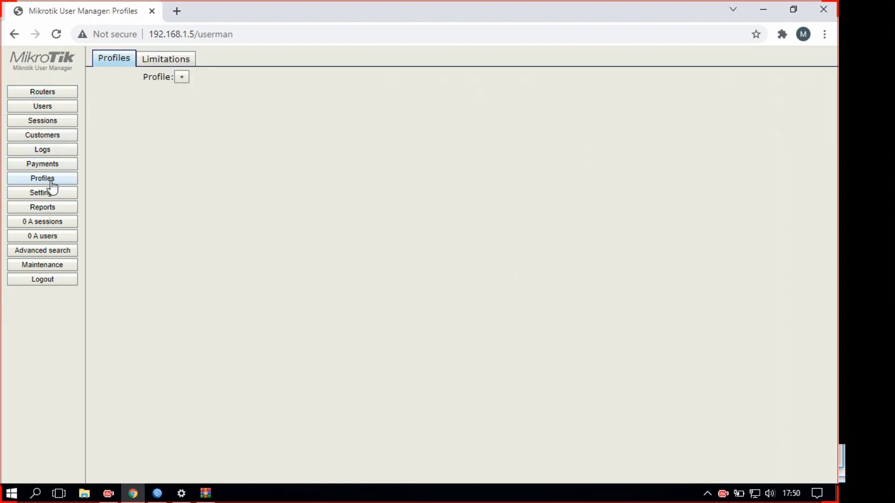
{"action": "left_click", "coordinate": [183, 79]}
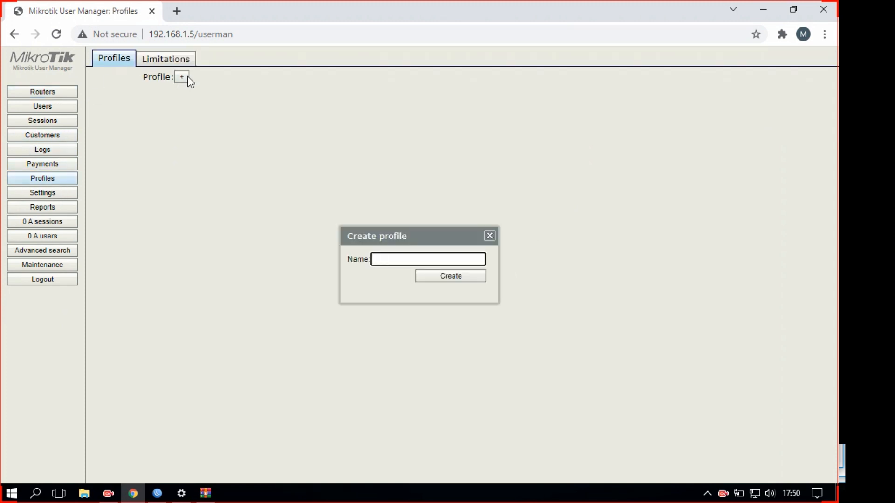
{"action": "left_click", "coordinate": [490, 235]}
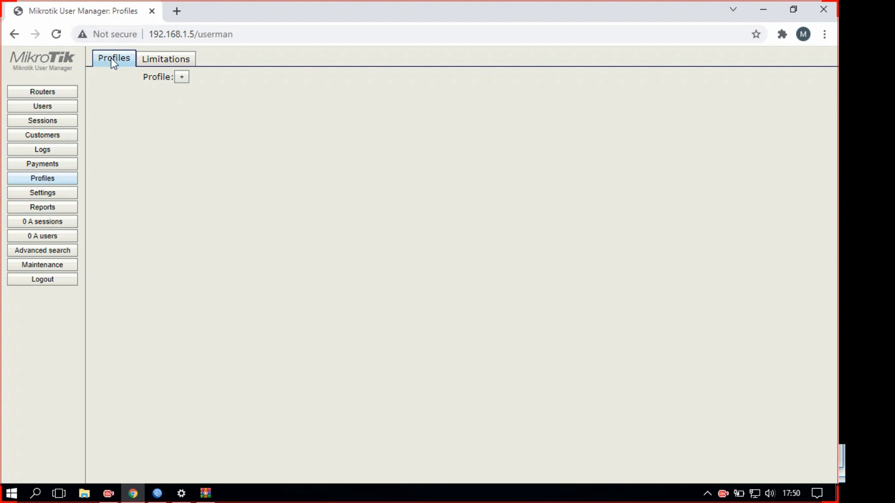
{"action": "left_click", "coordinate": [182, 78]}
{"action": "left_click", "coordinate": [429, 261]}
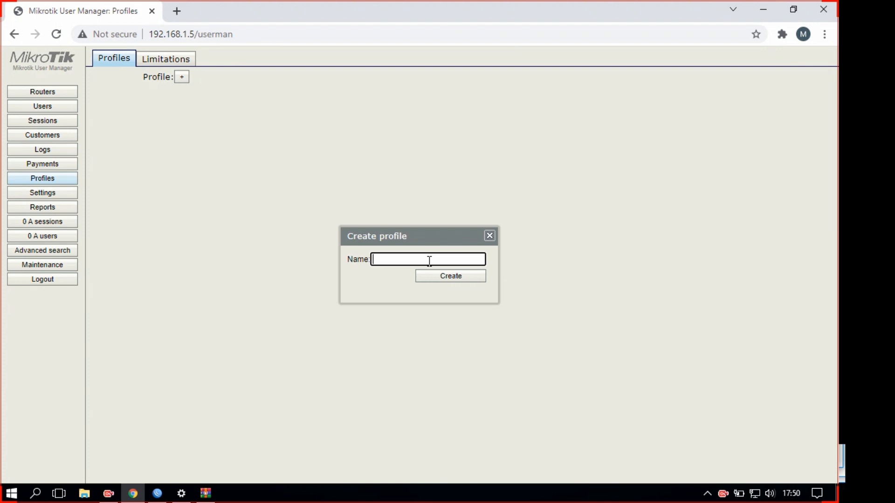
{"action": "type", "text": "kuota 5gb"}
{"action": "left_click", "coordinate": [444, 278]}
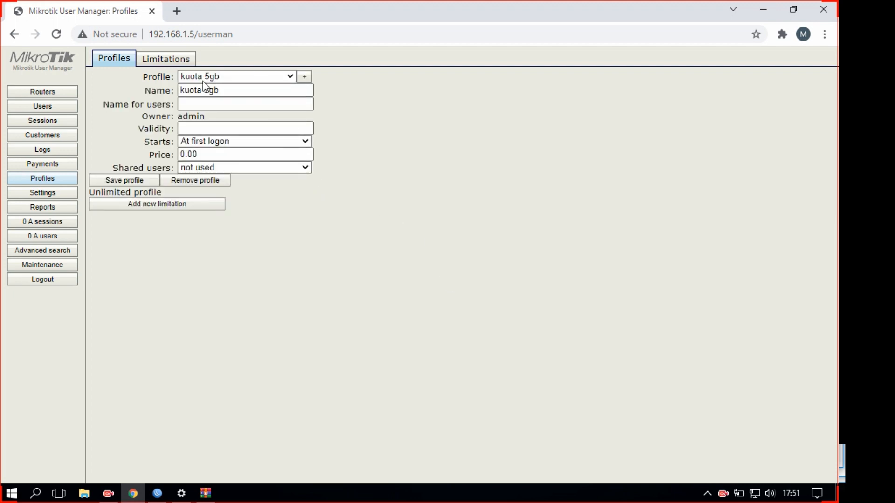
Create a second profile 'limit 5mb' and review the profile list
{"action": "left_click", "coordinate": [306, 77]}
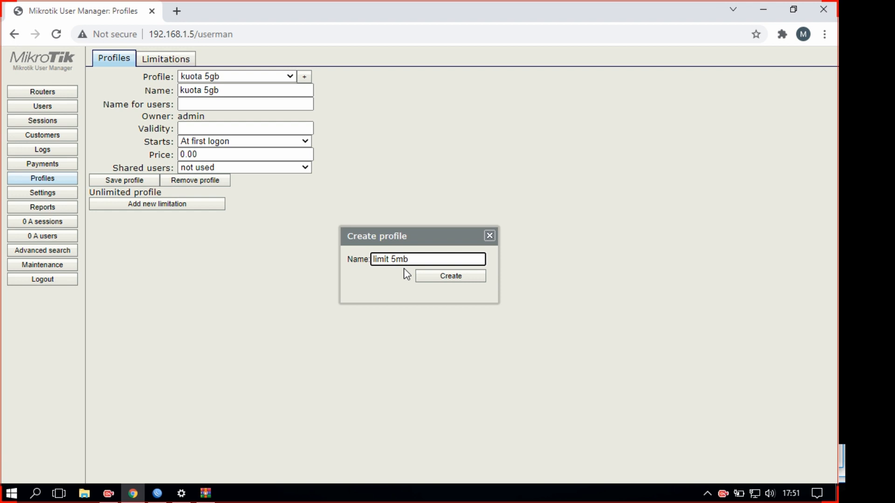
{"action": "left_click", "coordinate": [441, 277]}
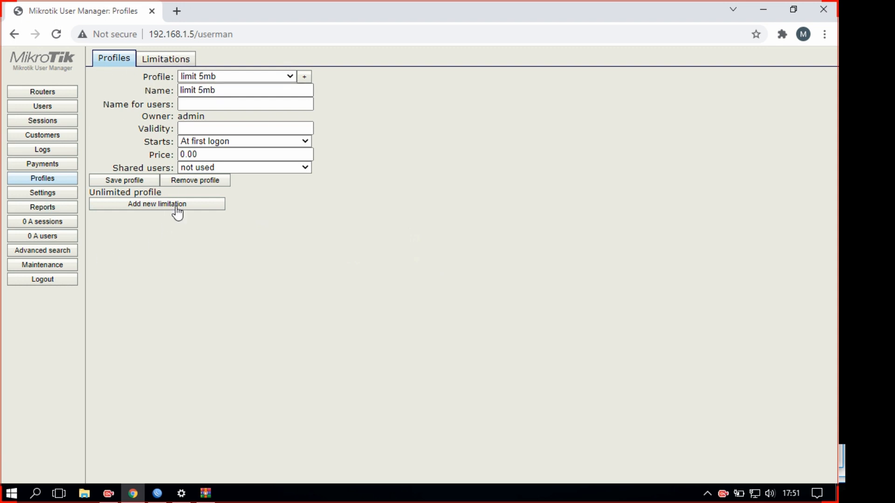
{"action": "left_click", "coordinate": [282, 76]}
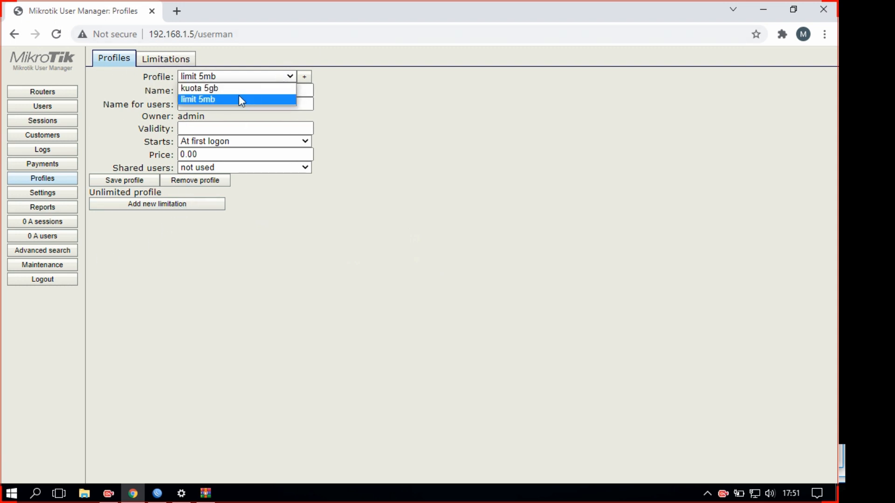
{"action": "left_click", "coordinate": [491, 85]}
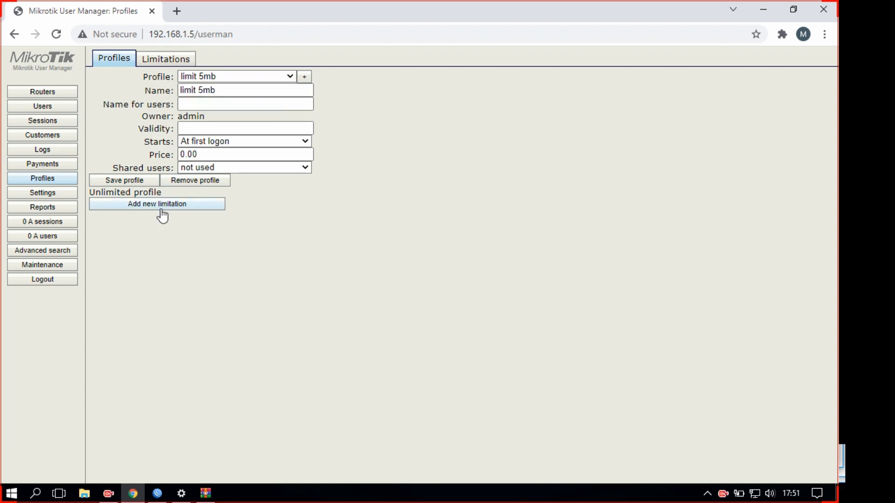
{"action": "left_click", "coordinate": [159, 63]}
Start a limitation 'kuota 5gb' with download 3G, upload 2G and transfer 2G
{"action": "left_click", "coordinate": [112, 87]}
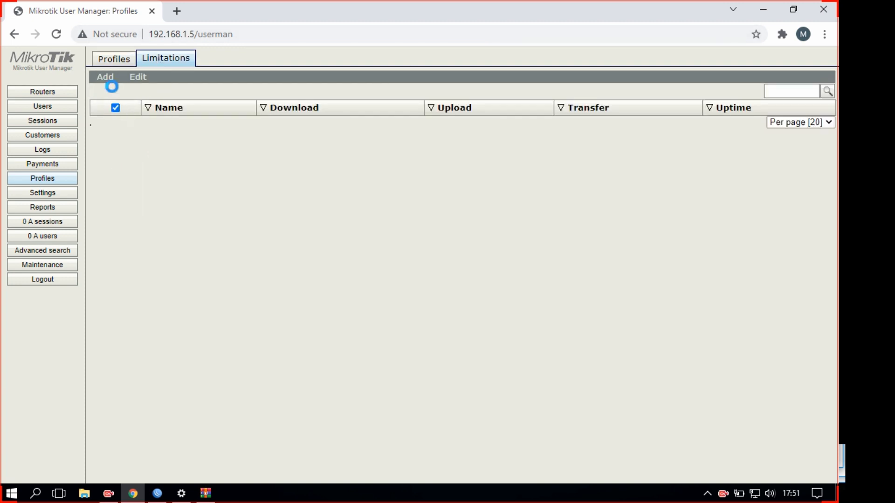
{"action": "left_click", "coordinate": [422, 110]}
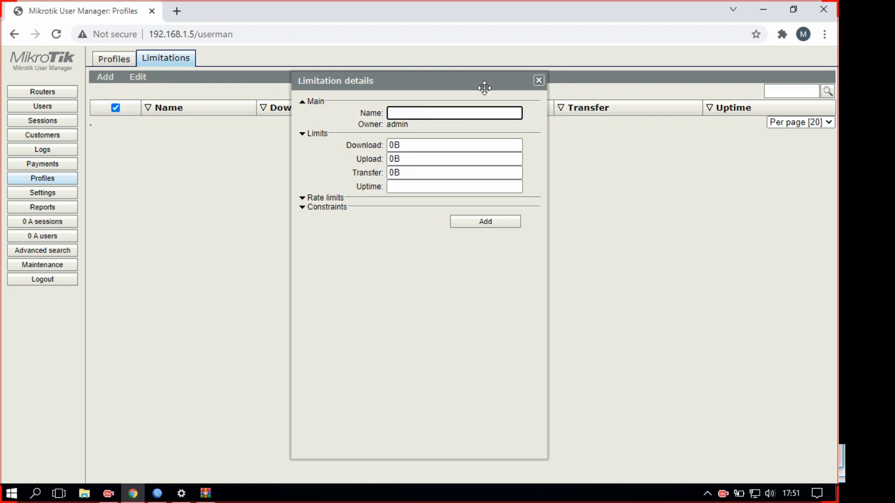
{"action": "type", "text": "kuota 5gb"}
{"action": "left_click_drag", "start_coordinate": [412, 145], "coordinate": [342, 151]}
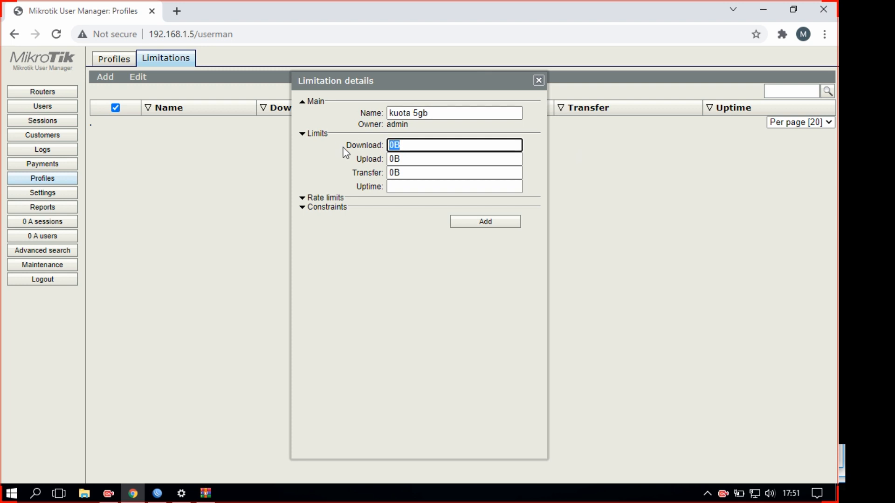
{"action": "type", "text": "3gb"}
{"action": "key", "text": "BackSpace"}
{"action": "key", "text": "BackSpace"}
{"action": "type", "text": "G"}
{"action": "key", "text": "Tab"}
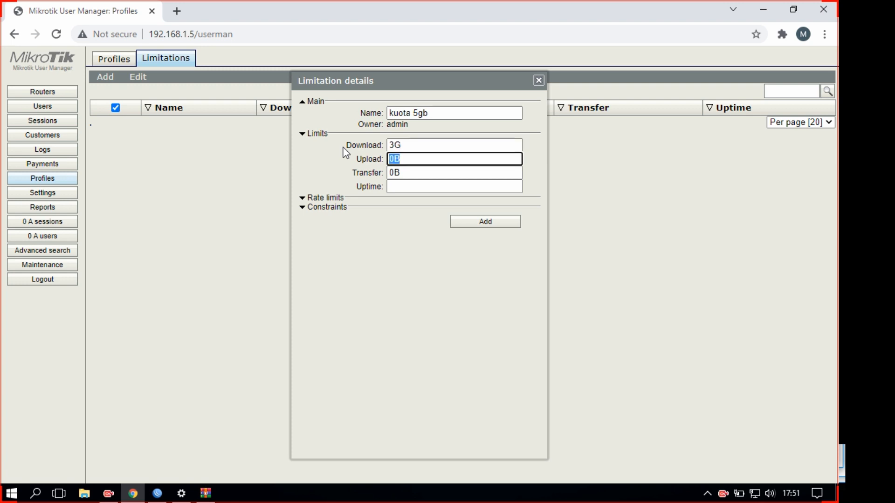
{"action": "type", "text": "2GB"}
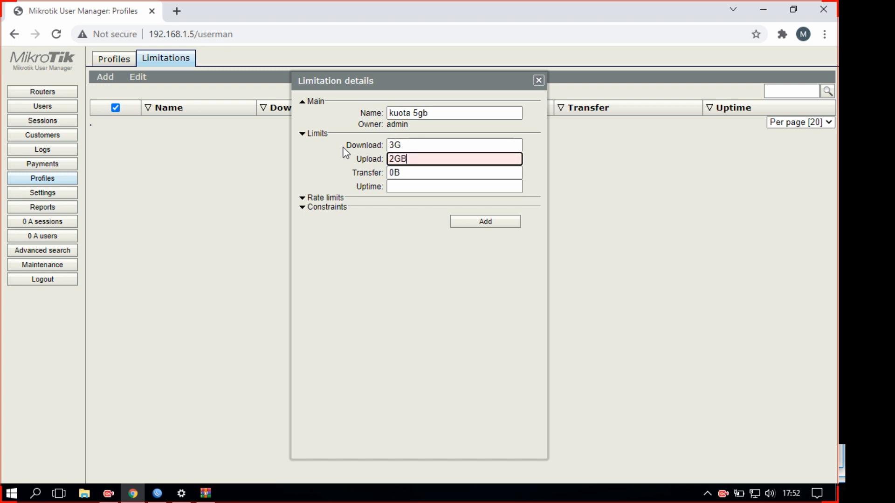
{"action": "key", "text": "BackSpace"}
{"action": "key", "text": "Tab"}
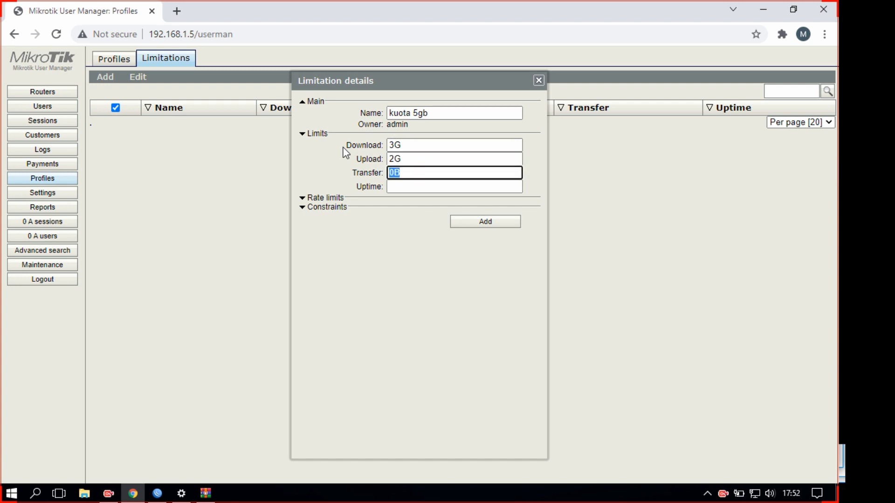
{"action": "type", "text": "2G"}
Set its rate limit to 10M receive and 2M transmit, then add it
{"action": "left_click", "coordinate": [310, 201]}
{"action": "left_click", "coordinate": [432, 210]}
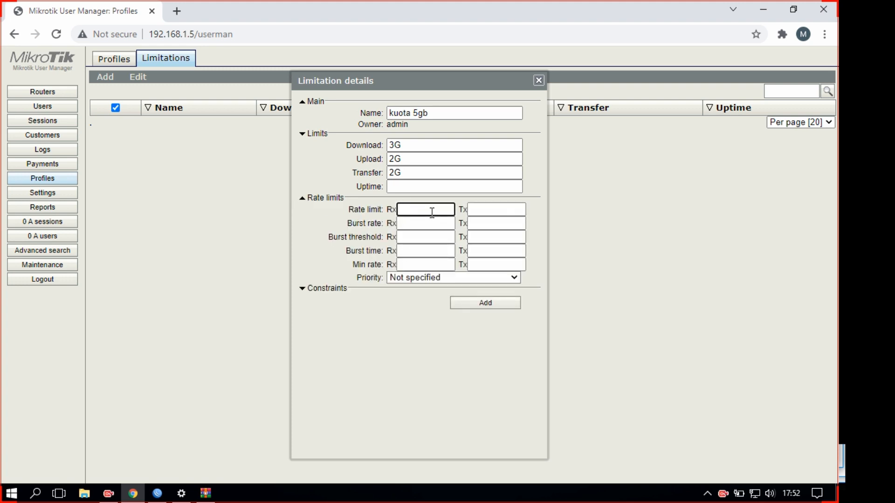
{"action": "type", "text": "10M"}
{"action": "key", "text": "Tab"}
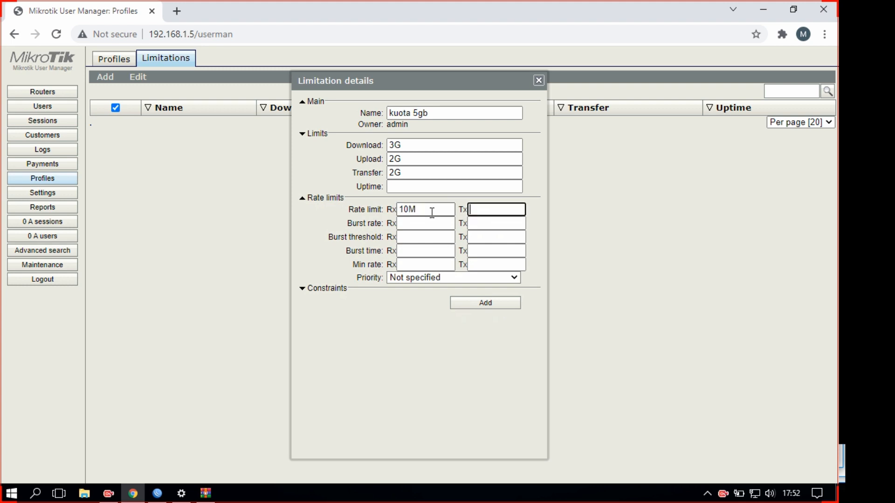
{"action": "key", "text": "Tab"}
{"action": "key", "text": "Tab"}
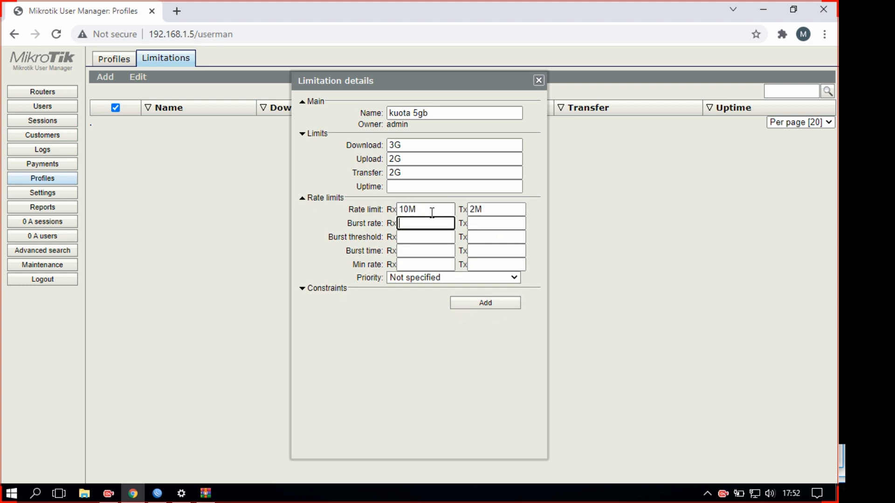
{"action": "left_click", "coordinate": [486, 305]}
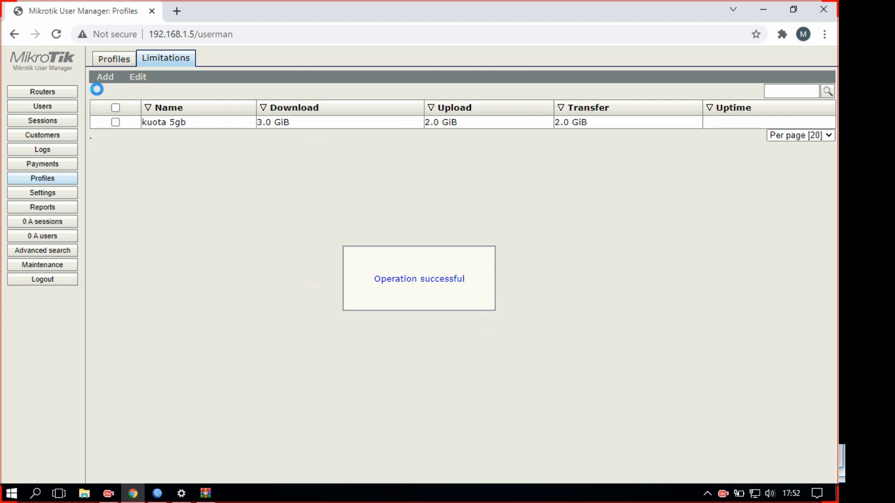
Review the profiles list, then start a new limitation from the Limitations page
{"action": "left_click", "coordinate": [114, 58]}
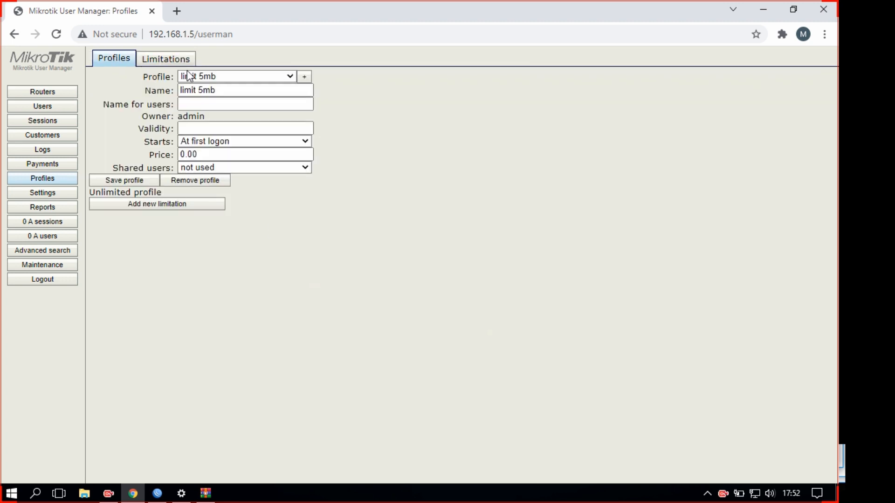
{"action": "left_click", "coordinate": [201, 76]}
{"action": "left_click", "coordinate": [162, 56]}
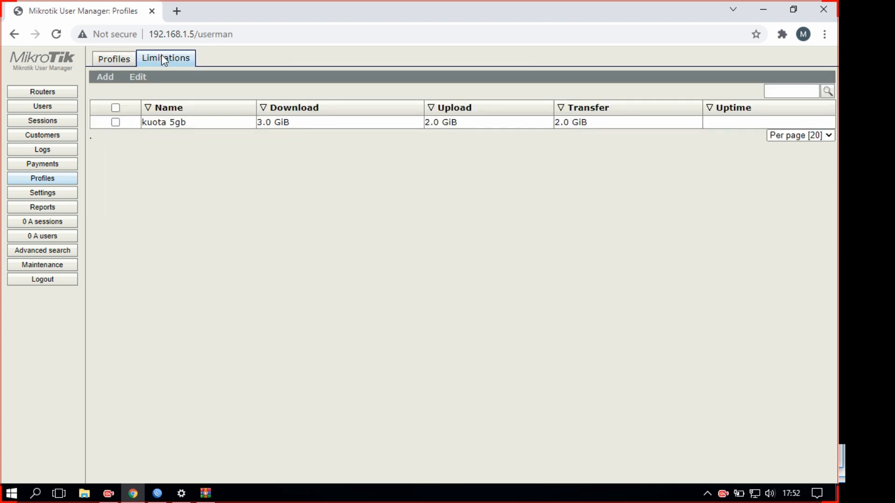
{"action": "left_click", "coordinate": [108, 79]}
{"action": "left_click", "coordinate": [107, 90]}
Name the limitation 'LIMIT 5MB' with a 5M/1M rate limit and add it
{"action": "left_click", "coordinate": [418, 113]}
{"action": "type", "text": "LIMIT 5MB"}
{"action": "key", "text": "Tab"}
{"action": "key", "text": "Tab"}
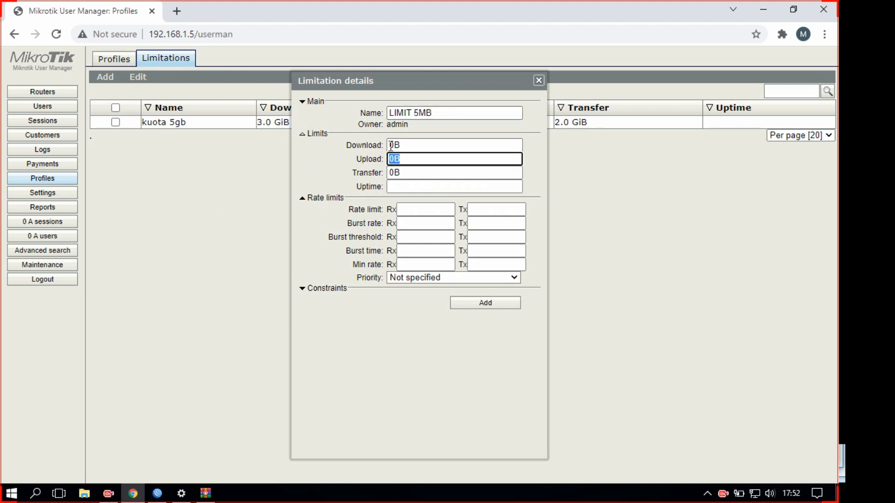
{"action": "left_click", "coordinate": [308, 137]}
{"action": "left_click", "coordinate": [417, 155]}
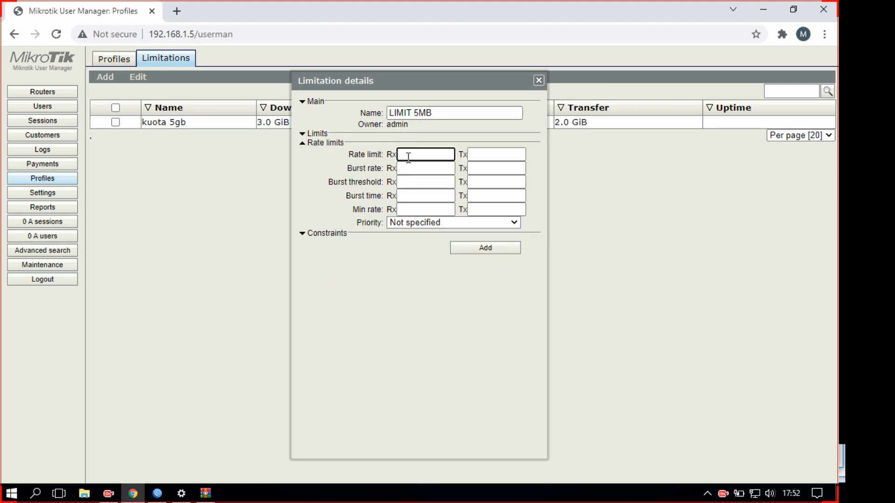
{"action": "type", "text": "5M"}
{"action": "key", "text": "Tab"}
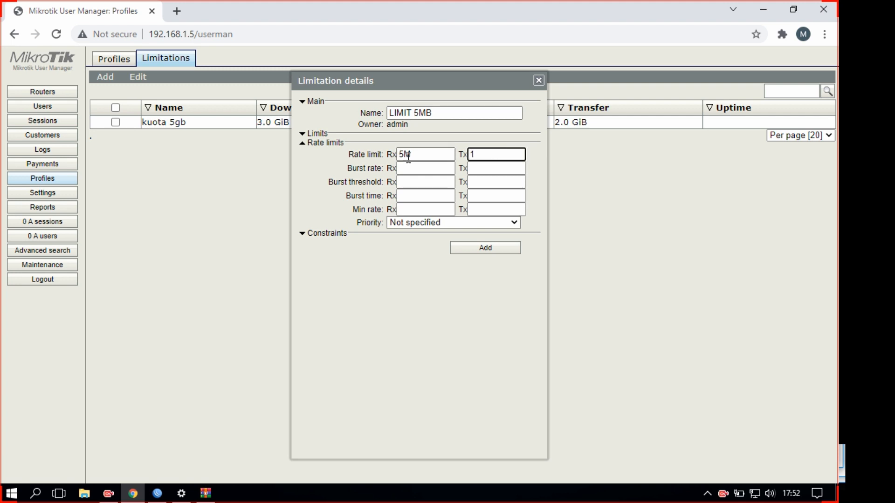
{"action": "left_click", "coordinate": [466, 250]}
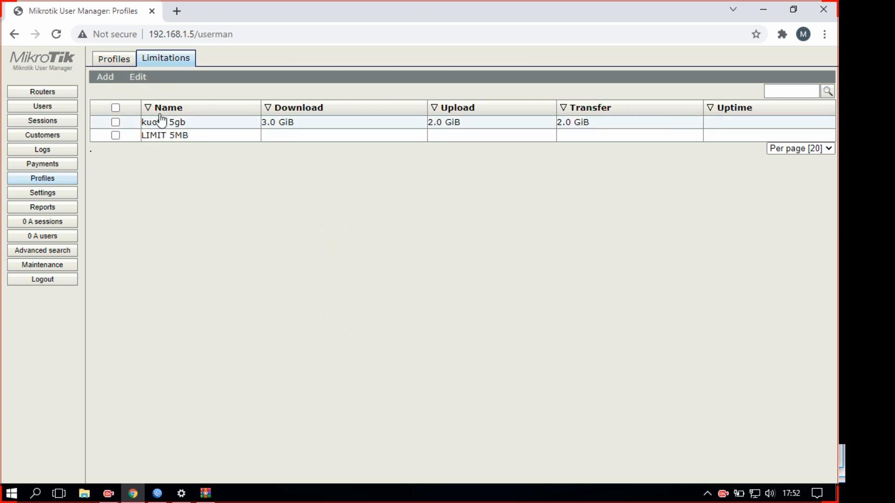
Add a weekday-only limitation from 7:00 with the kuota 5gb limit to the kuota 5gb profile
{"action": "left_click", "coordinate": [125, 62]}
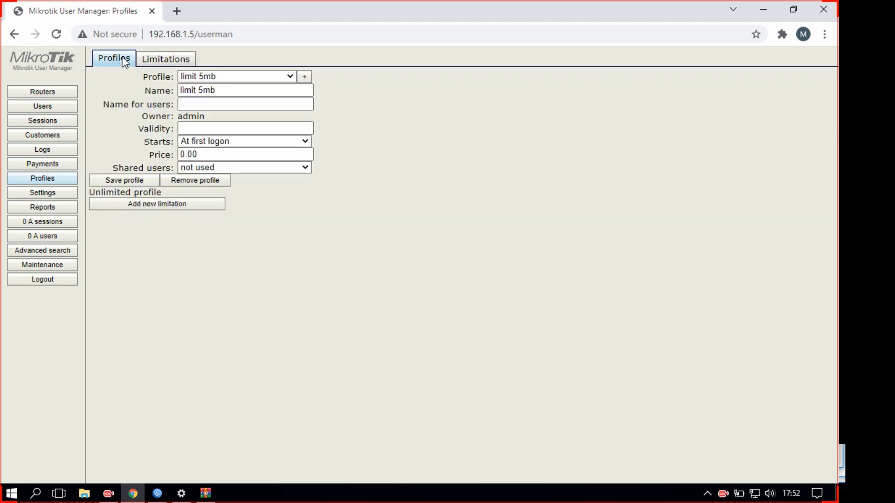
{"action": "left_click", "coordinate": [231, 77]}
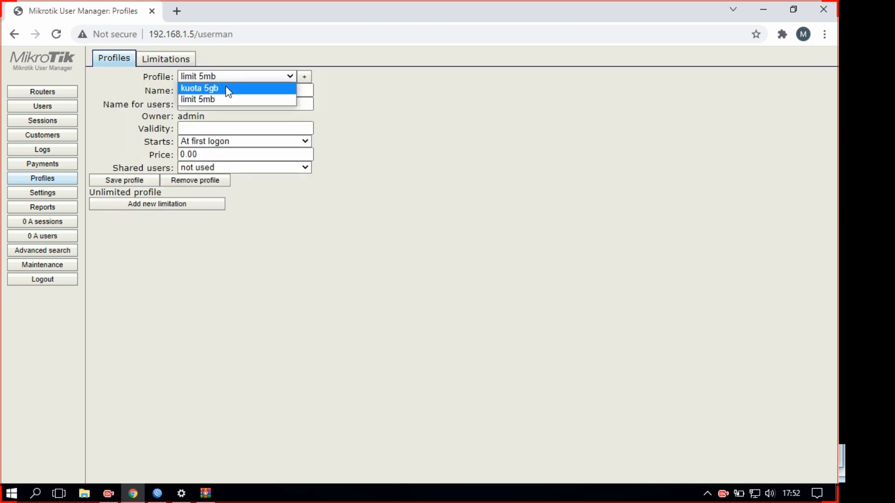
{"action": "left_click", "coordinate": [225, 87]}
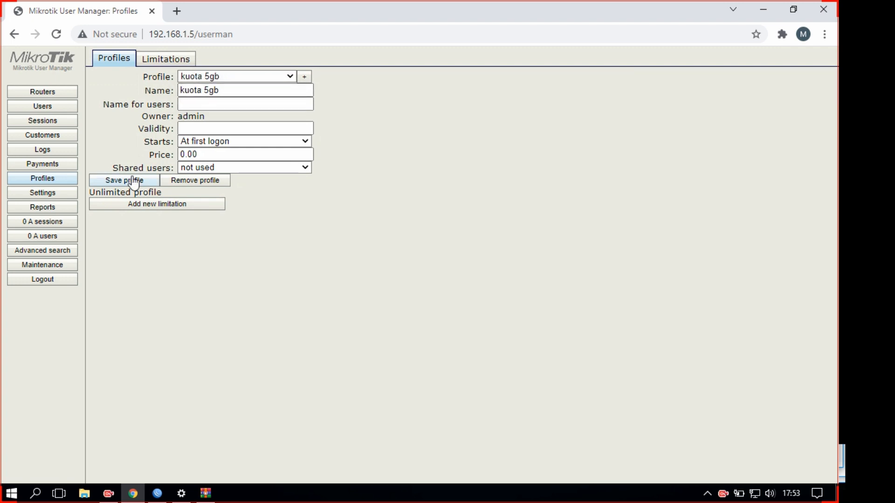
{"action": "left_click", "coordinate": [141, 205]}
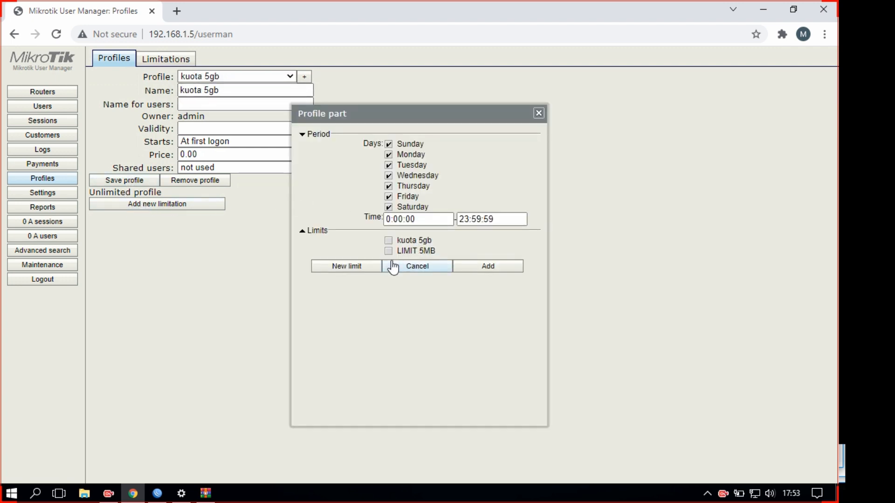
{"action": "left_click", "coordinate": [388, 241]}
{"action": "left_click", "coordinate": [389, 144]}
{"action": "left_click", "coordinate": [388, 207]}
{"action": "left_click", "coordinate": [389, 164]}
{"action": "left_click", "coordinate": [389, 219]}
{"action": "type", "text": "0"}
{"action": "left_click", "coordinate": [388, 219]}
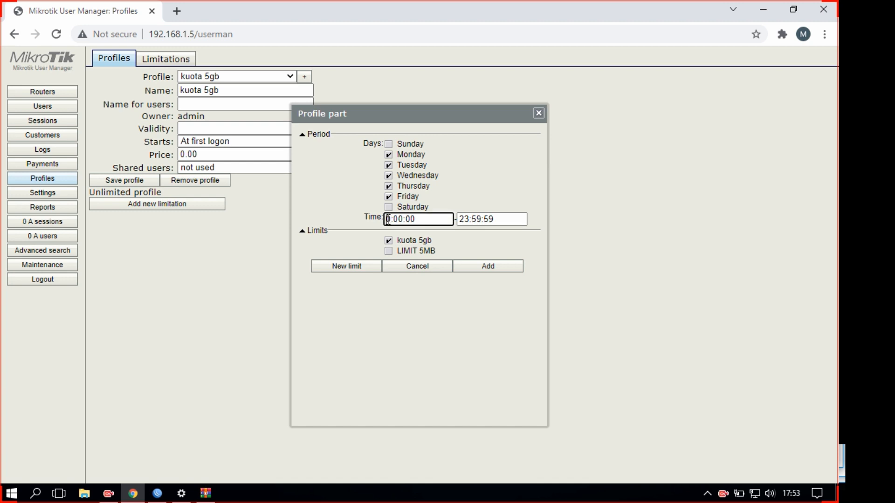
{"action": "type", "text": "7"}
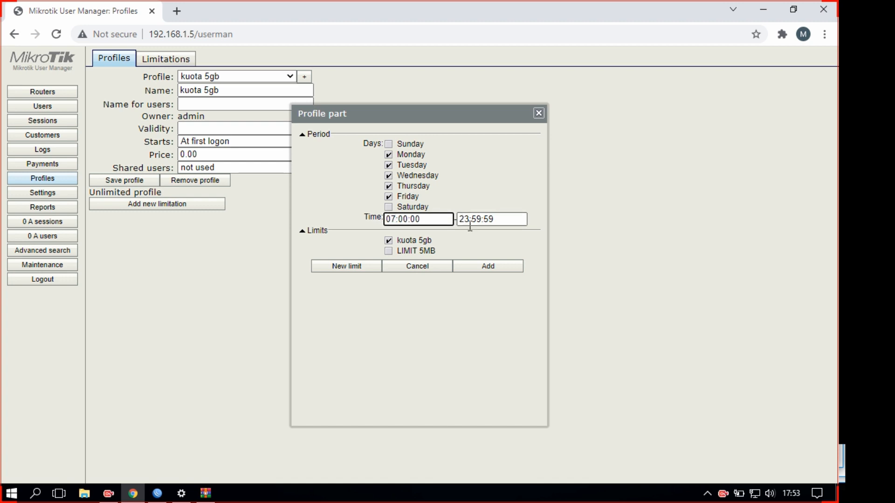
{"action": "left_click", "coordinate": [481, 268]}
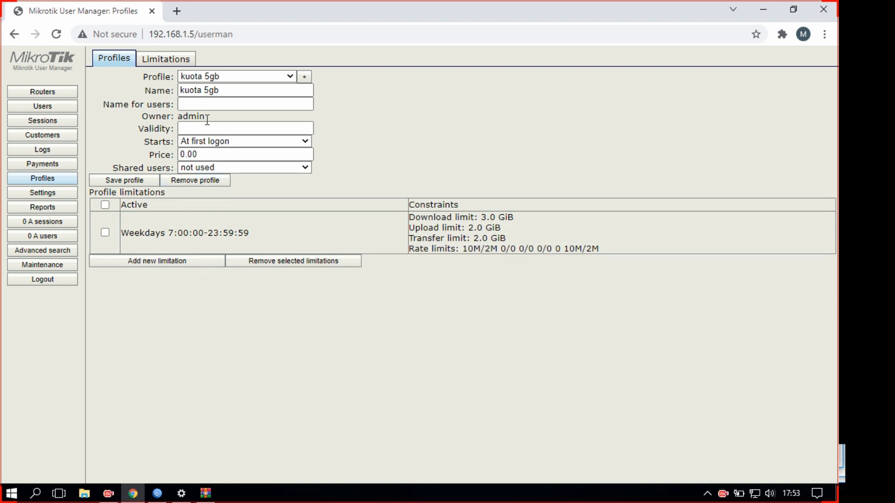
Give the limit 5mb profile an always-on LIMIT 5MB limitation, then show the Users list
{"action": "left_click", "coordinate": [243, 76]}
{"action": "left_click", "coordinate": [231, 98]}
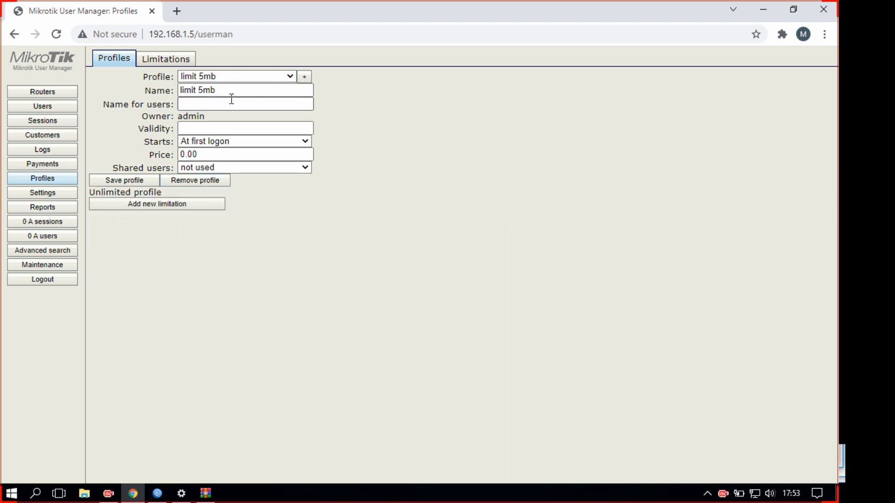
{"action": "left_click", "coordinate": [152, 206]}
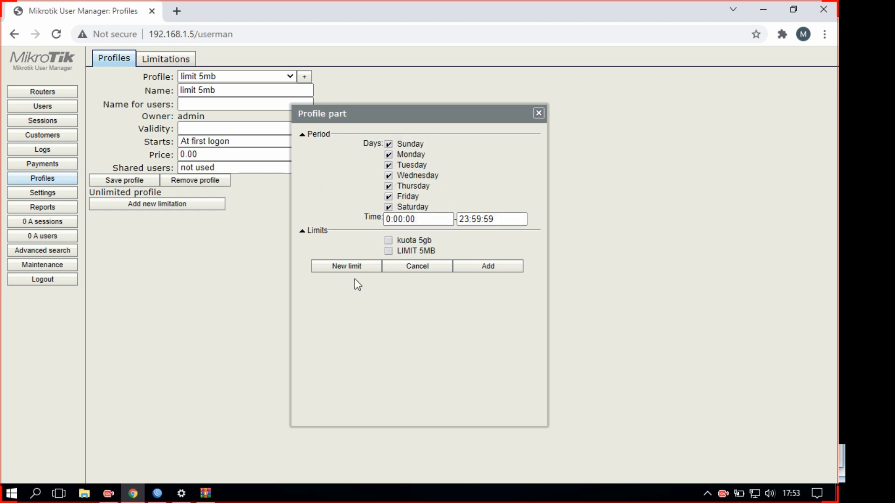
{"action": "left_click", "coordinate": [388, 253]}
{"action": "left_click", "coordinate": [459, 267]}
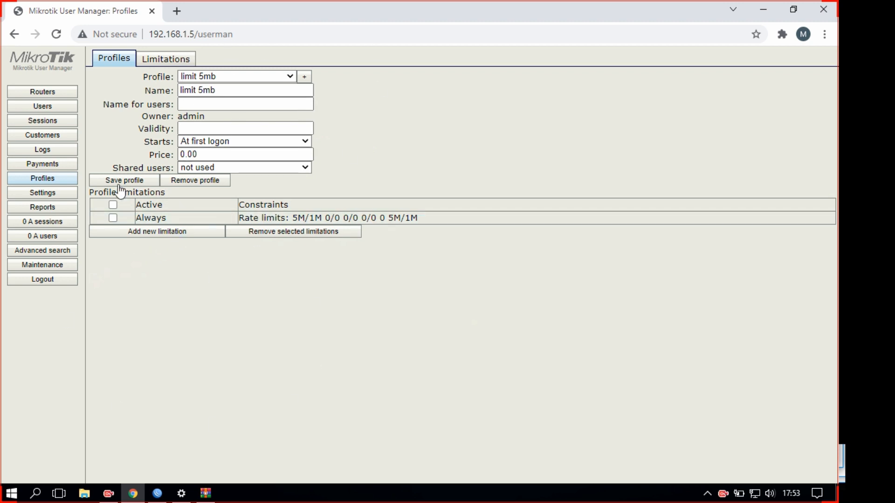
{"action": "left_click", "coordinate": [54, 112]}
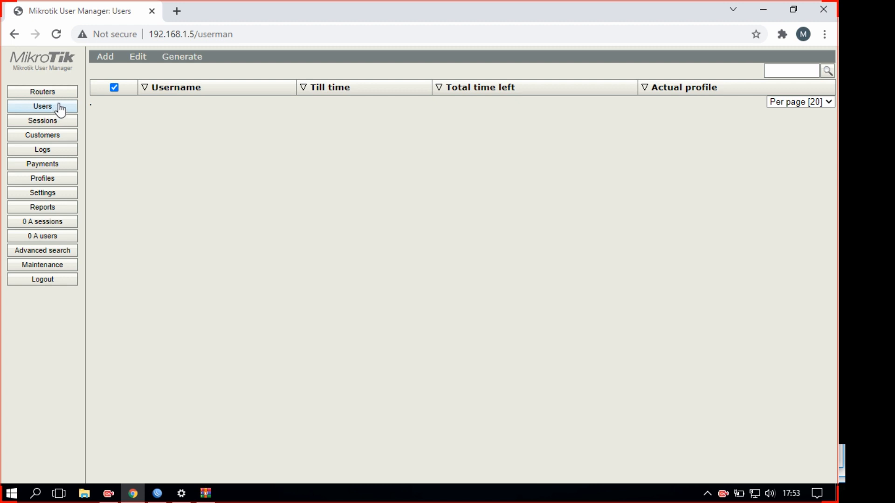
Add a single user with a username and password on the limit 5mb profile
{"action": "left_click", "coordinate": [106, 62]}
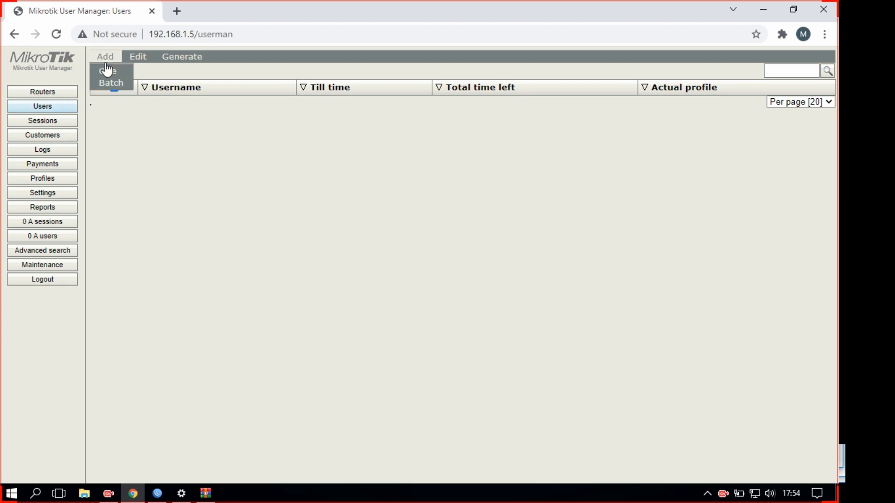
{"action": "left_click", "coordinate": [110, 72]}
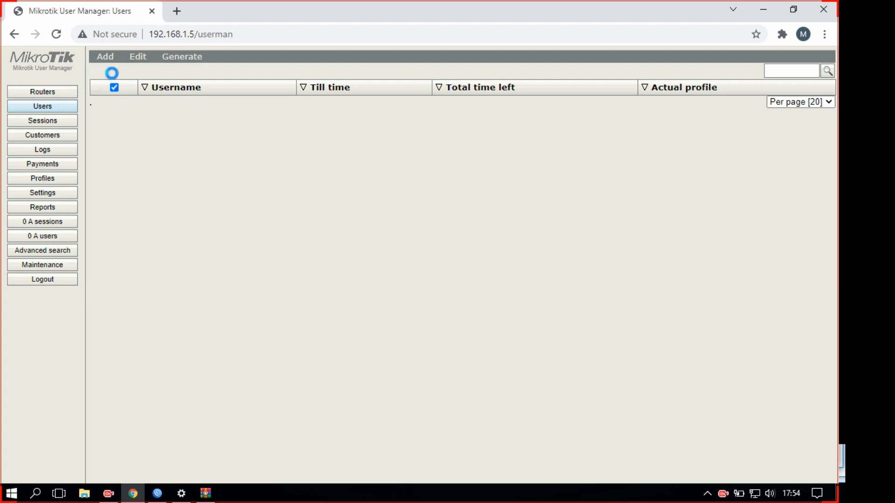
{"action": "left_click", "coordinate": [431, 147]}
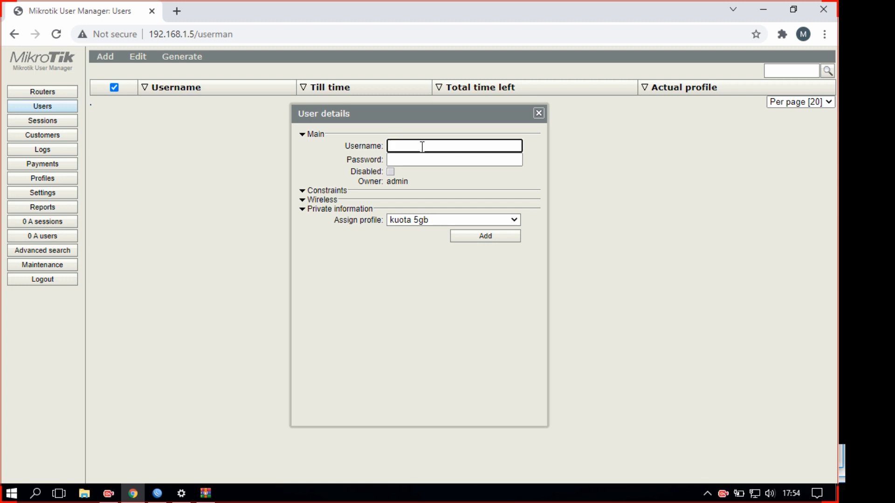
{"action": "type", "text": "AD"}
{"action": "left_click_drag", "start_coordinate": [415, 147], "coordinate": [344, 146]}
{"action": "key", "text": "BackSpace"}
{"action": "left_click", "coordinate": [393, 158]}
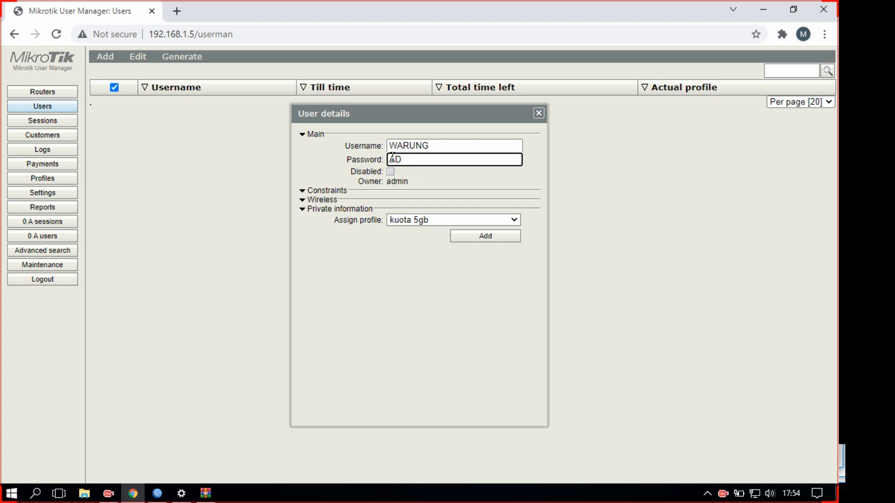
{"action": "left_click", "coordinate": [414, 222]}
{"action": "left_click", "coordinate": [410, 241]}
{"action": "left_click", "coordinate": [486, 241]}
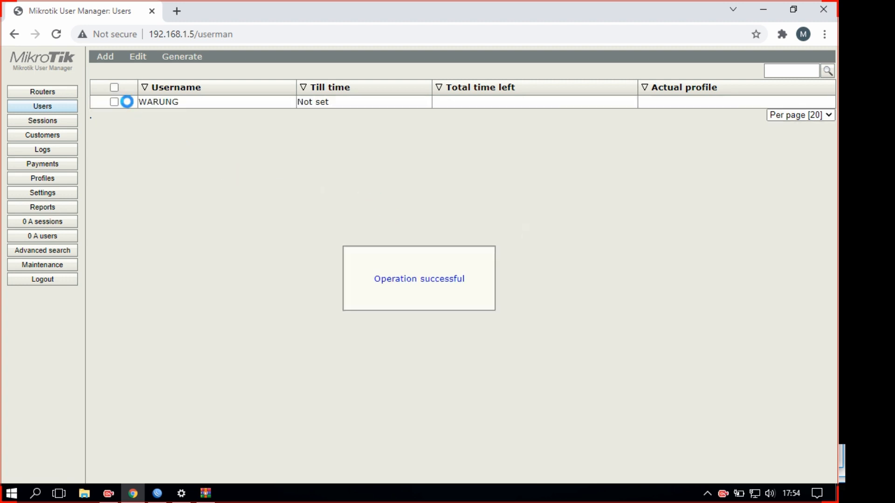
Add a second single user with a username on the kuota 5gb profile
{"action": "left_click", "coordinate": [106, 57]}
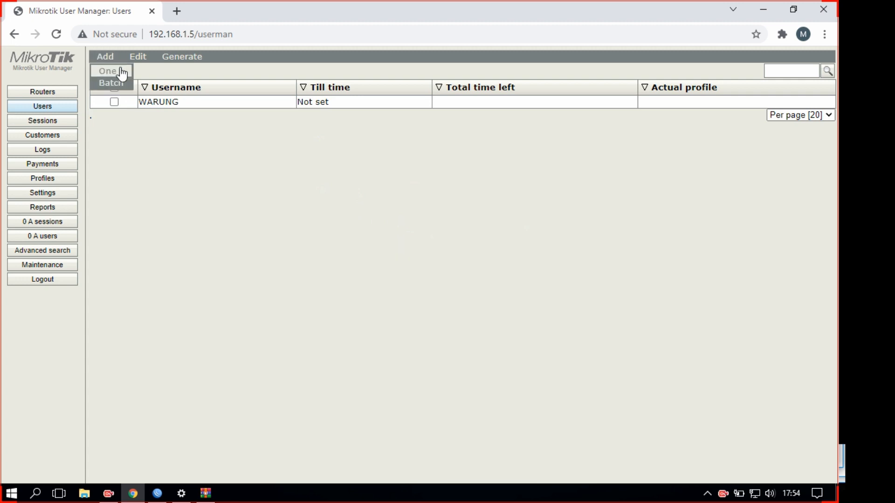
{"action": "left_click", "coordinate": [121, 71]}
{"action": "left_click", "coordinate": [446, 136]}
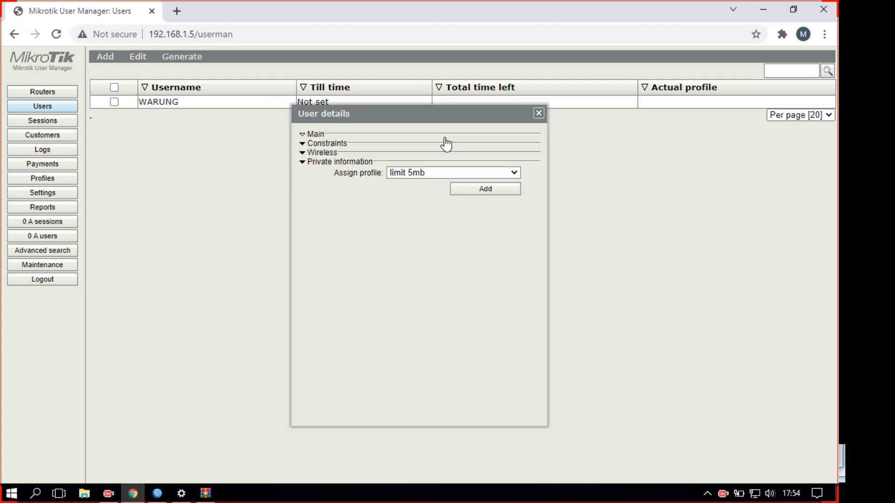
{"action": "left_click", "coordinate": [372, 137]}
{"action": "left_click", "coordinate": [425, 148]}
{"action": "type", "text": "AD WAR"}
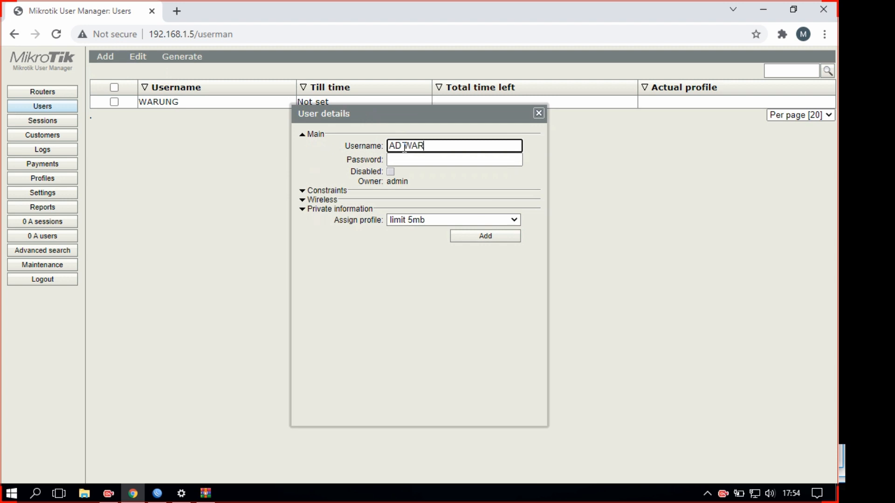
{"action": "left_click", "coordinate": [426, 157]}
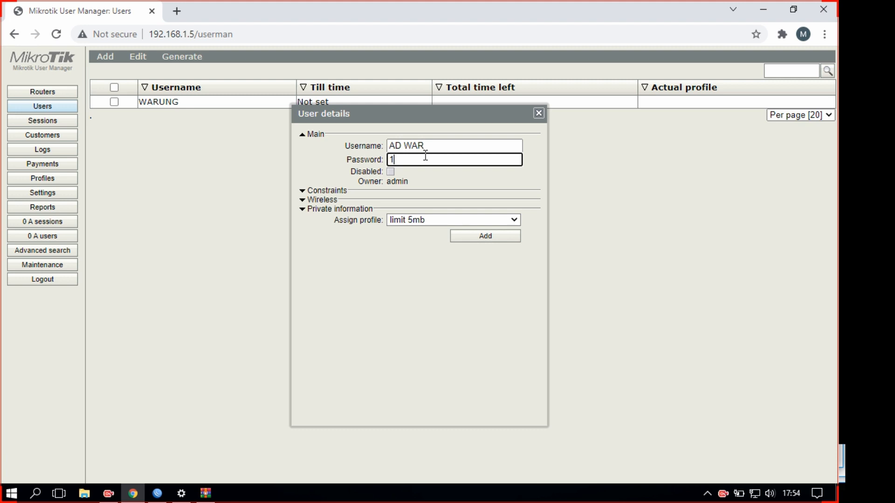
{"action": "left_click", "coordinate": [421, 220]}
{"action": "left_click", "coordinate": [423, 231]}
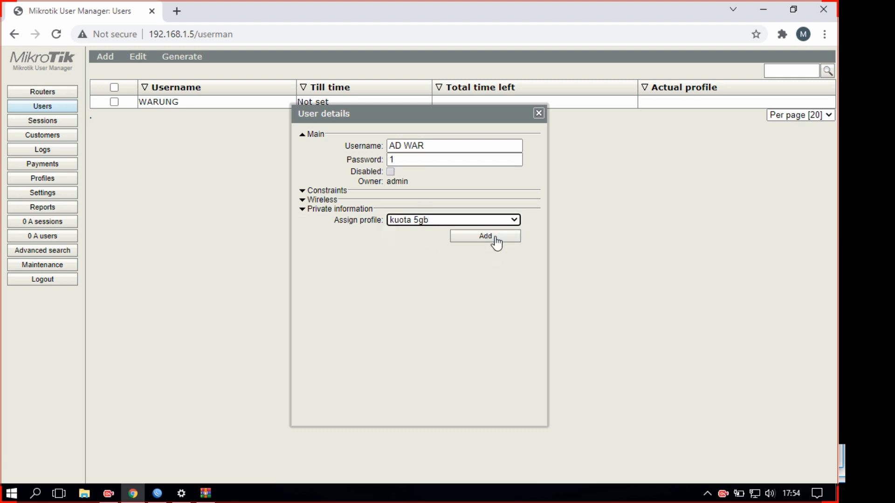
{"action": "left_click", "coordinate": [496, 237]}
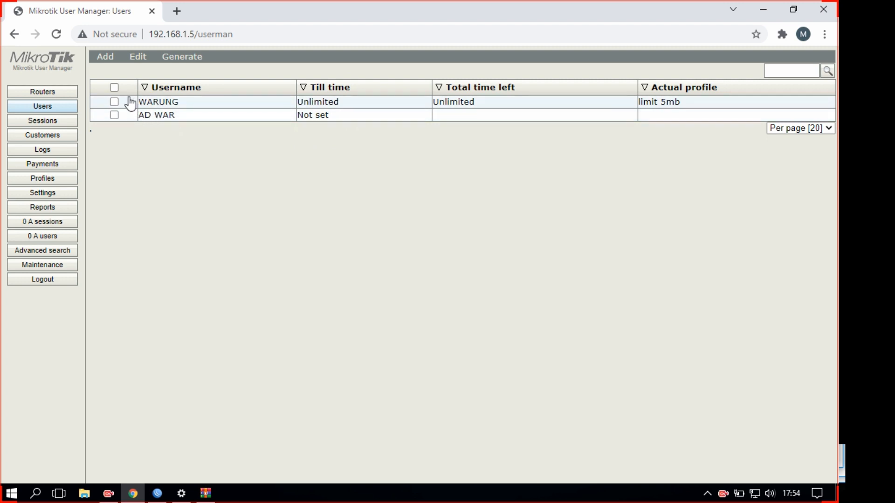
Batch-generate 5 users with 3-character usernames and 6-character passwords on kuota 5gb
{"action": "left_click", "coordinate": [103, 63]}
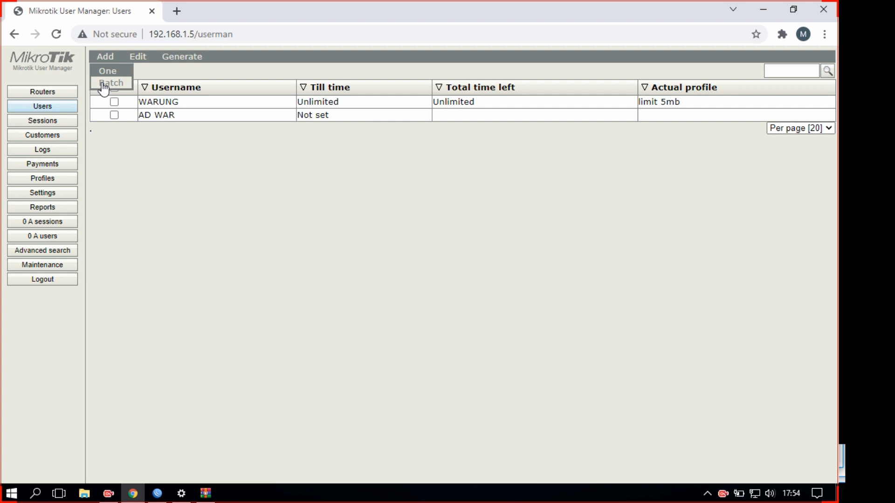
{"action": "left_click", "coordinate": [103, 84]}
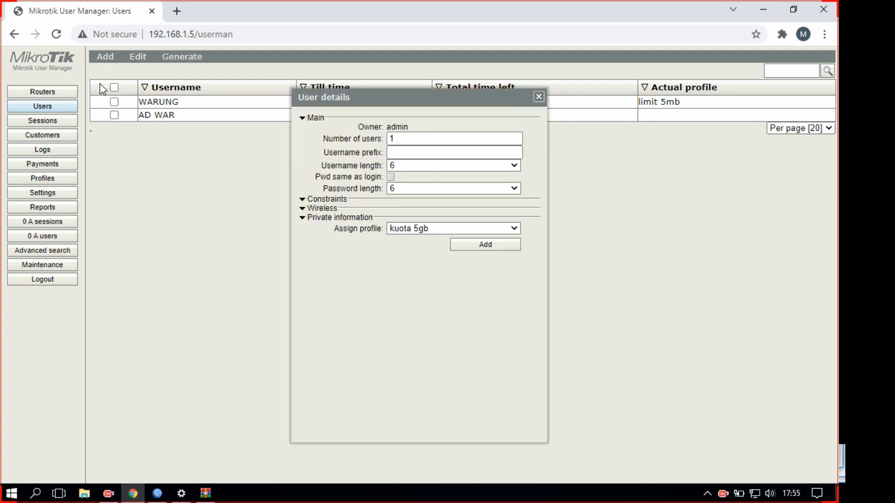
{"action": "left_click", "coordinate": [417, 139]}
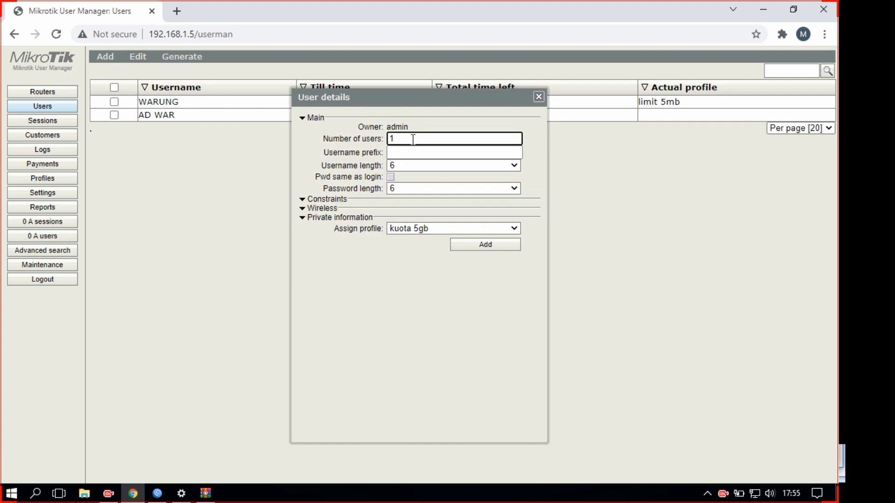
{"action": "type", "text": "0"}
{"action": "left_click", "coordinate": [449, 166]}
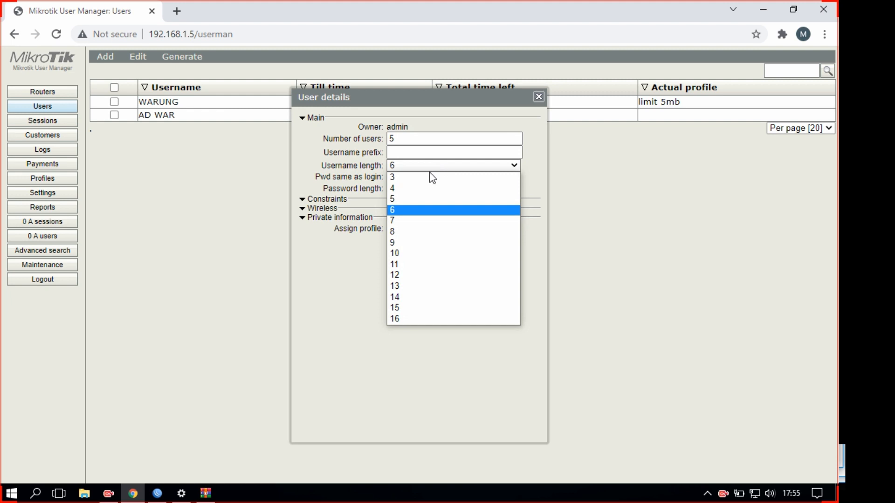
{"action": "left_click", "coordinate": [428, 181]}
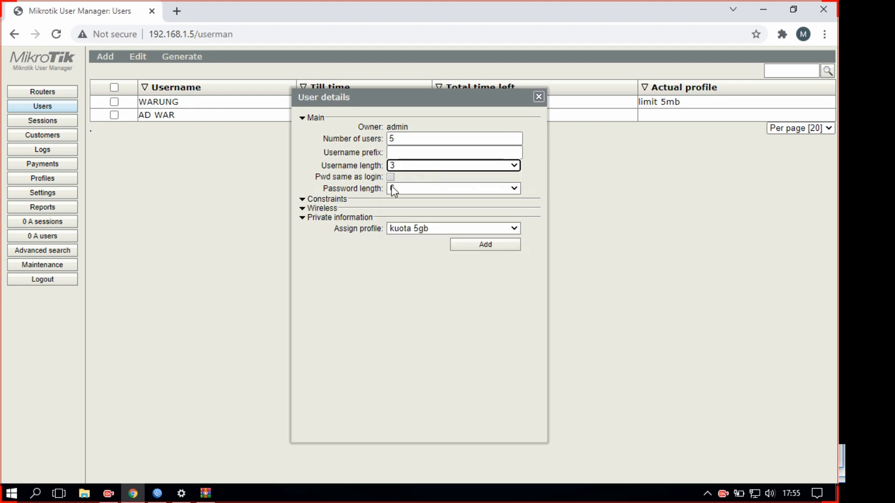
{"action": "left_click", "coordinate": [406, 228]}
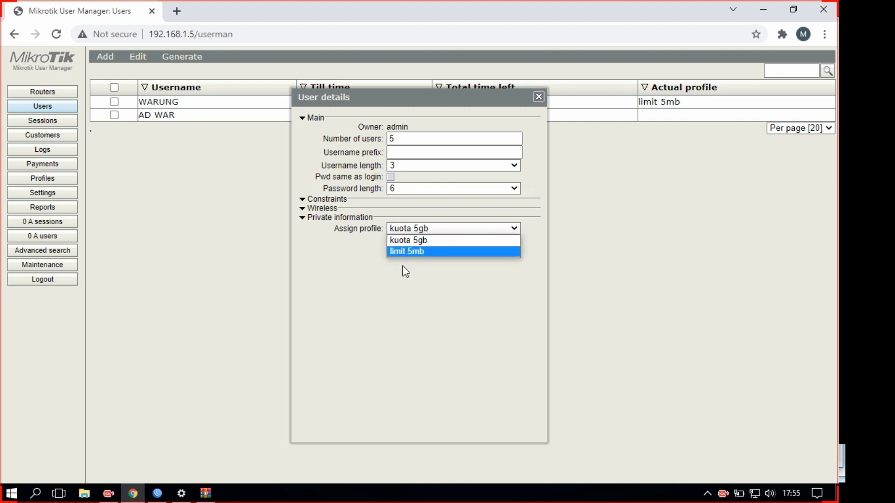
{"action": "left_click", "coordinate": [406, 239]}
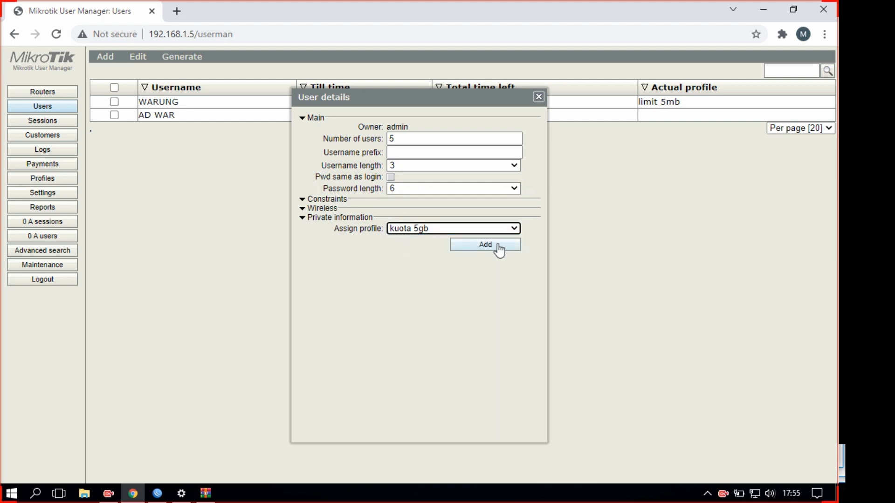
{"action": "left_click", "coordinate": [499, 245]}
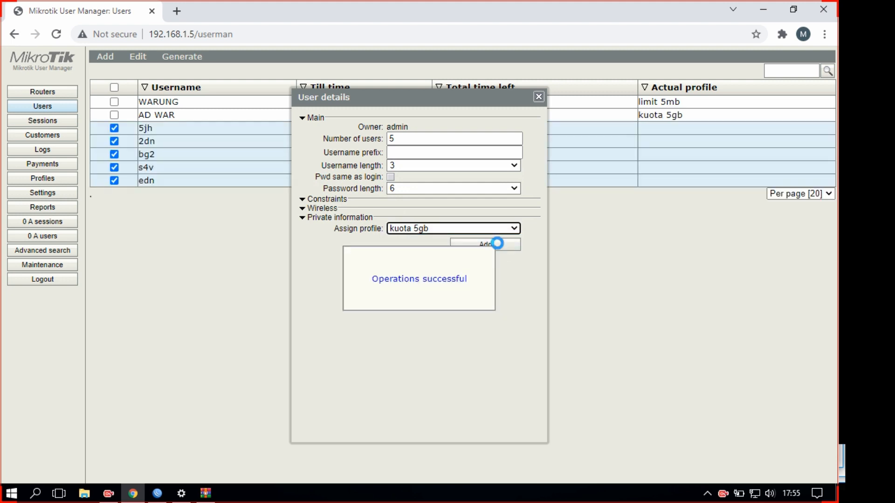
{"action": "left_click_drag", "start_coordinate": [364, 94], "coordinate": [393, 115]}
Generate 3 users with 5-character usernames and 3-character passwords on limit 5mb, then close the dialog
{"action": "left_click", "coordinate": [430, 152]}
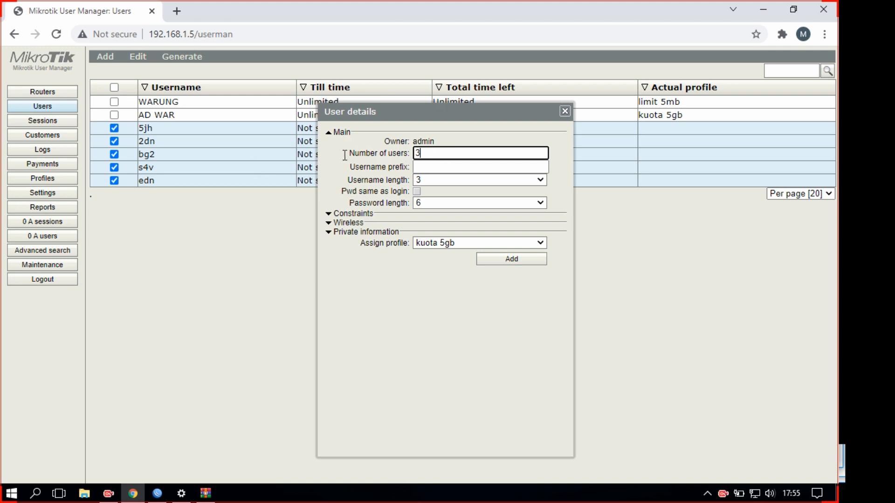
{"action": "left_click", "coordinate": [442, 180]}
{"action": "left_click", "coordinate": [432, 211]}
{"action": "left_click", "coordinate": [444, 203]}
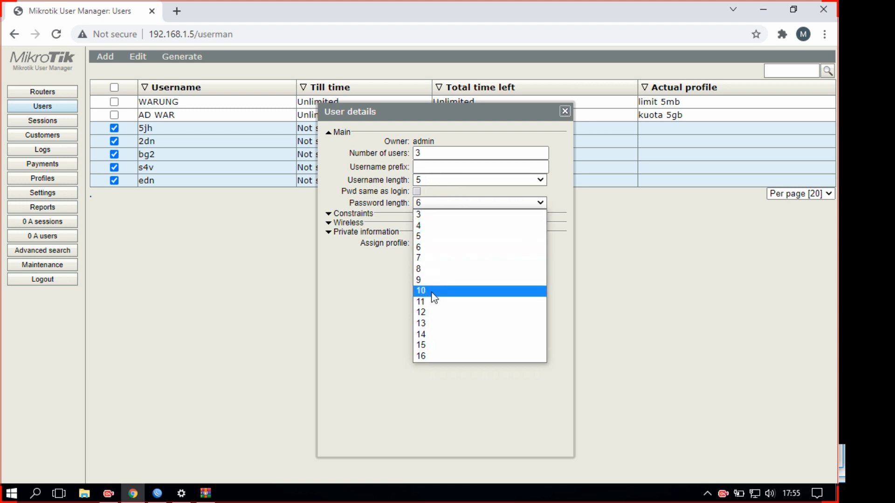
{"action": "left_click", "coordinate": [432, 216]}
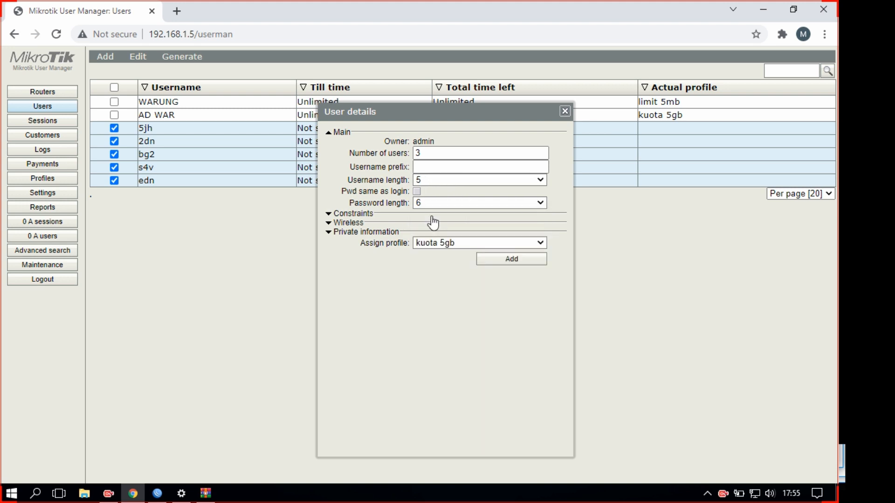
{"action": "left_click", "coordinate": [467, 244]}
{"action": "left_click", "coordinate": [461, 264]}
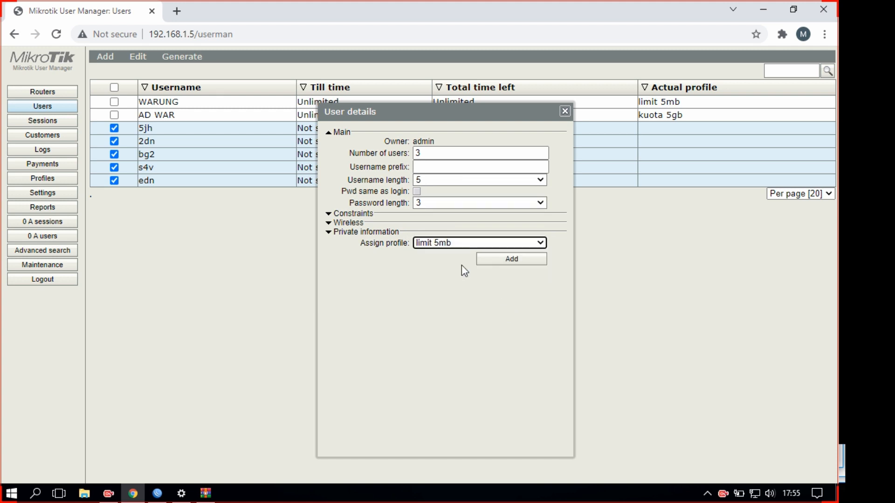
{"action": "left_click", "coordinate": [499, 260]}
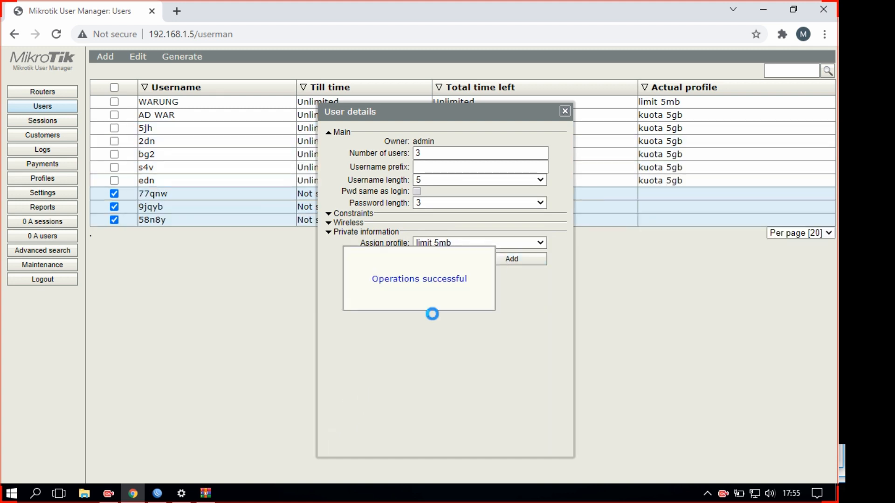
{"action": "left_click", "coordinate": [565, 111]}
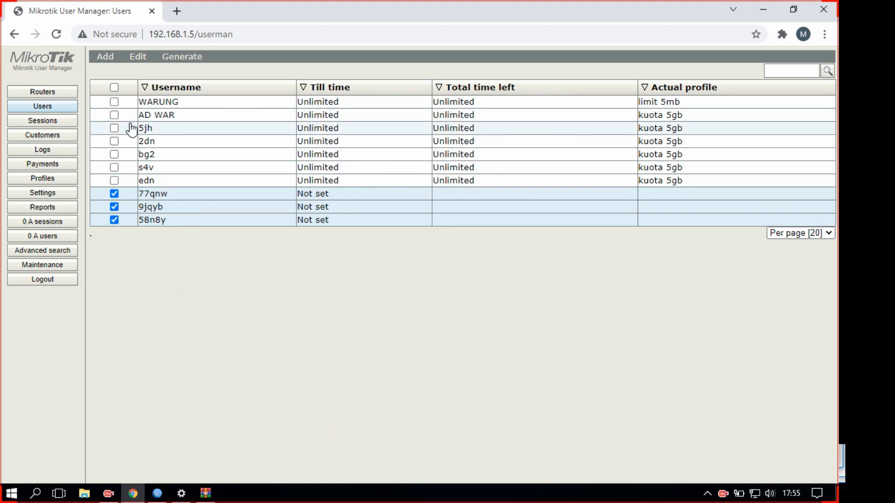
Select all ten users in the Users list
{"action": "left_click", "coordinate": [114, 87]}
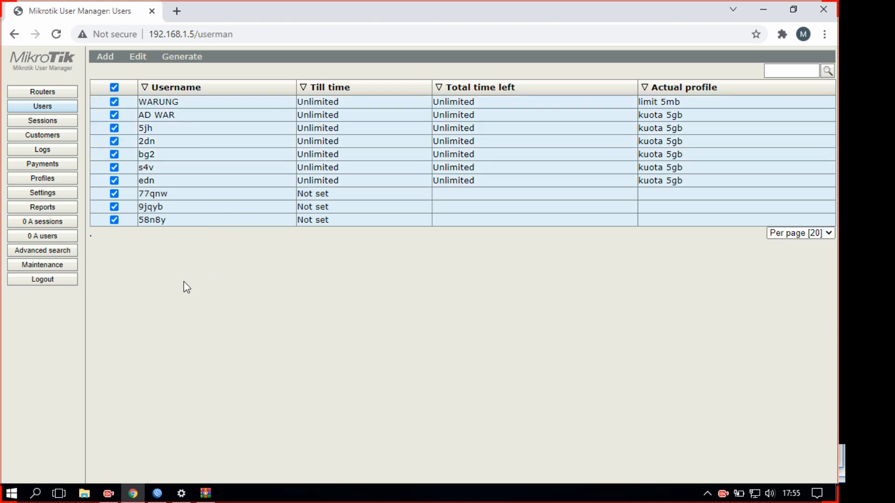
{"action": "left_click", "coordinate": [114, 88]}
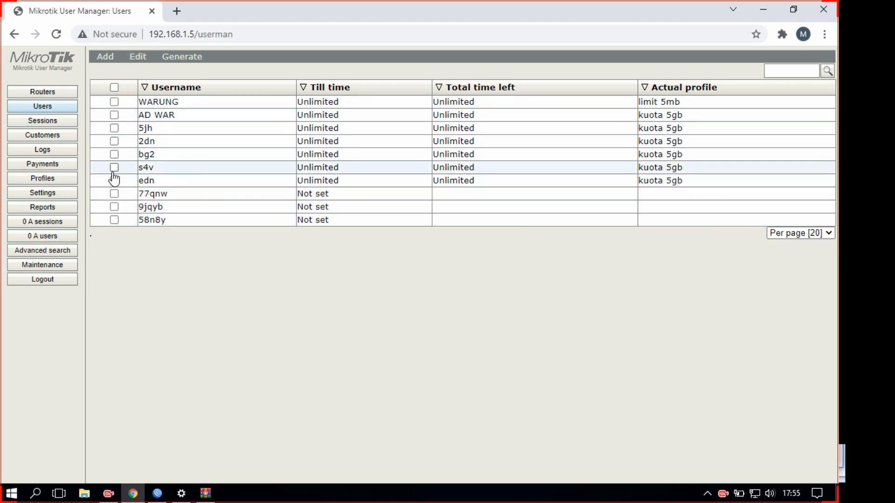
{"action": "left_click", "coordinate": [115, 167]}
{"action": "left_click", "coordinate": [115, 142]}
{"action": "left_click", "coordinate": [114, 116]}
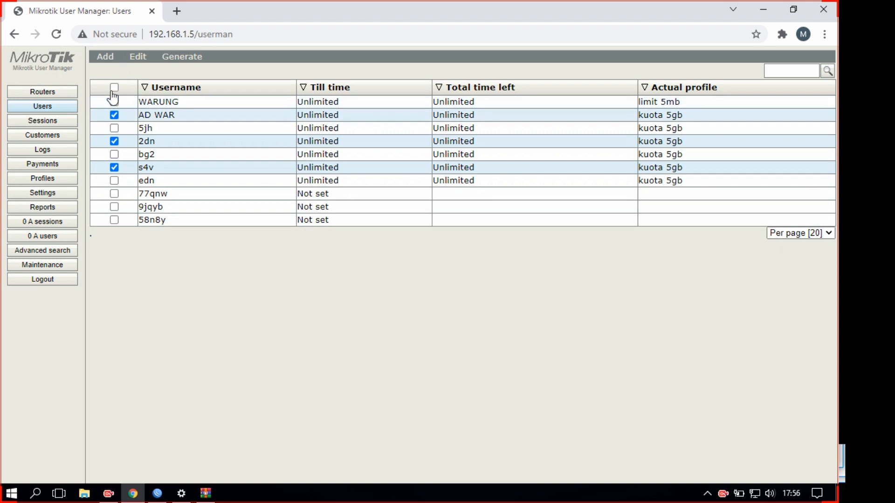
{"action": "left_click", "coordinate": [113, 87]}
{"action": "left_click", "coordinate": [114, 87]}
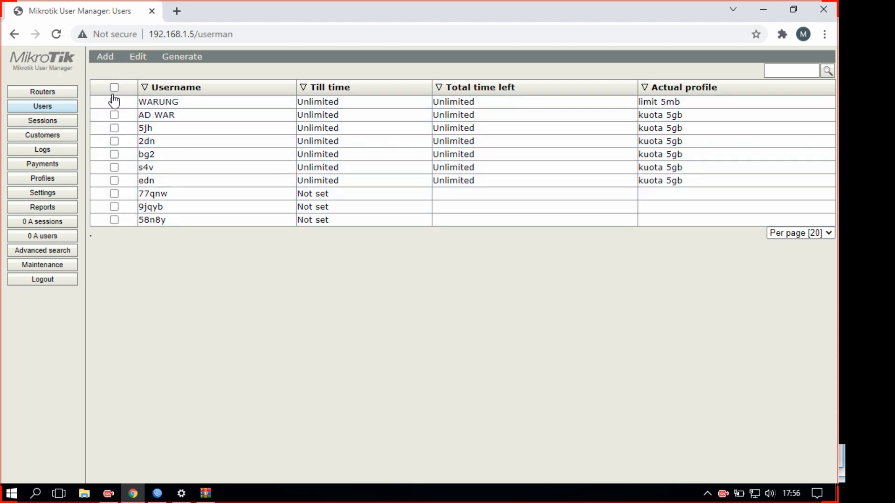
{"action": "left_click", "coordinate": [115, 88]}
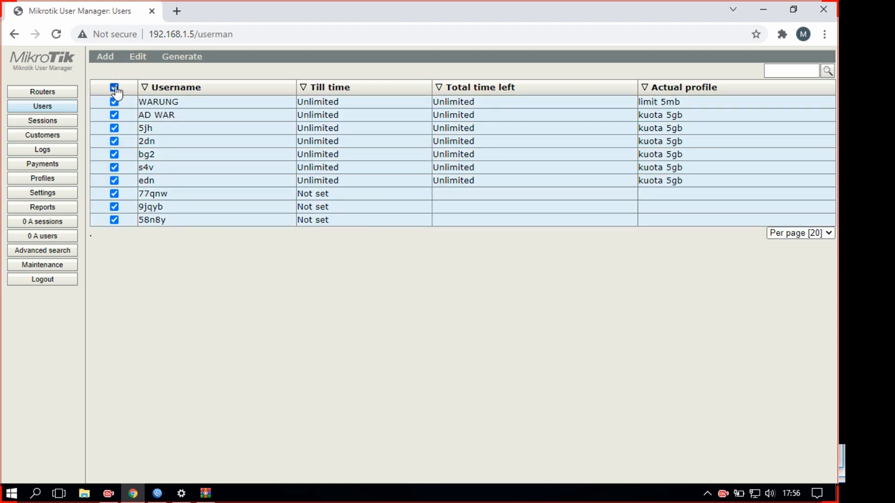
{"action": "left_click", "coordinate": [114, 87]}
{"action": "left_click", "coordinate": [114, 193]}
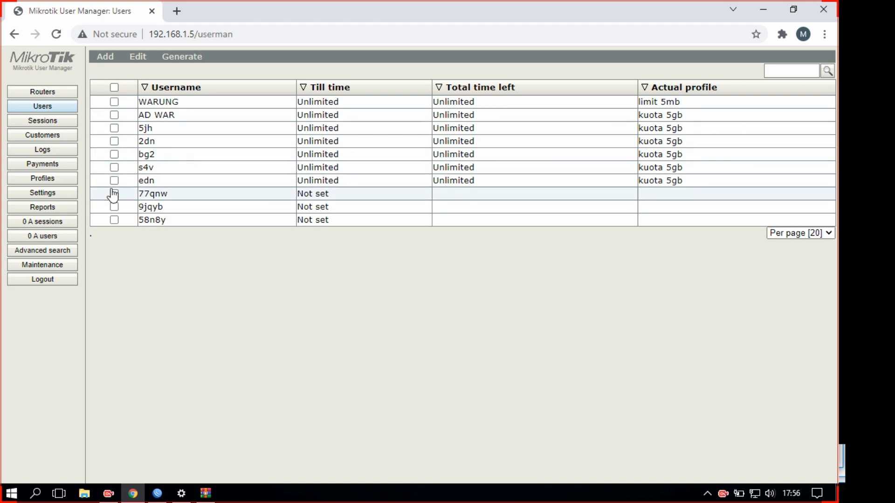
{"action": "left_click", "coordinate": [114, 154]}
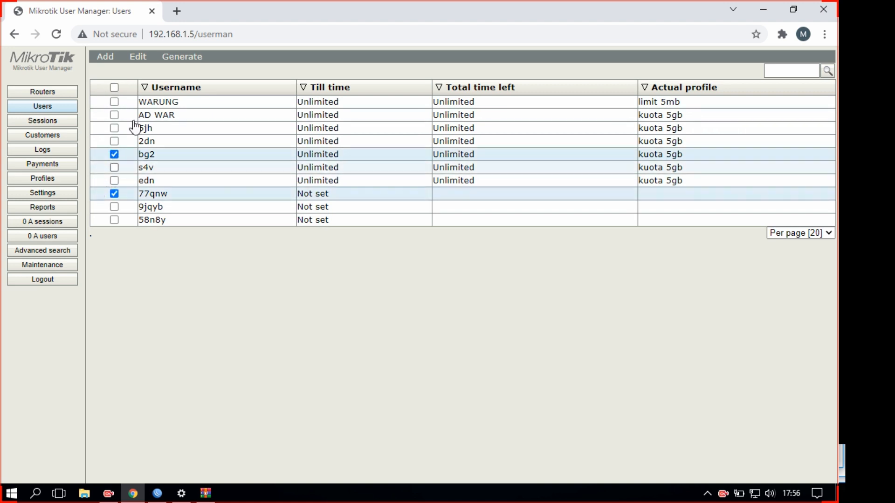
{"action": "left_click", "coordinate": [114, 87]}
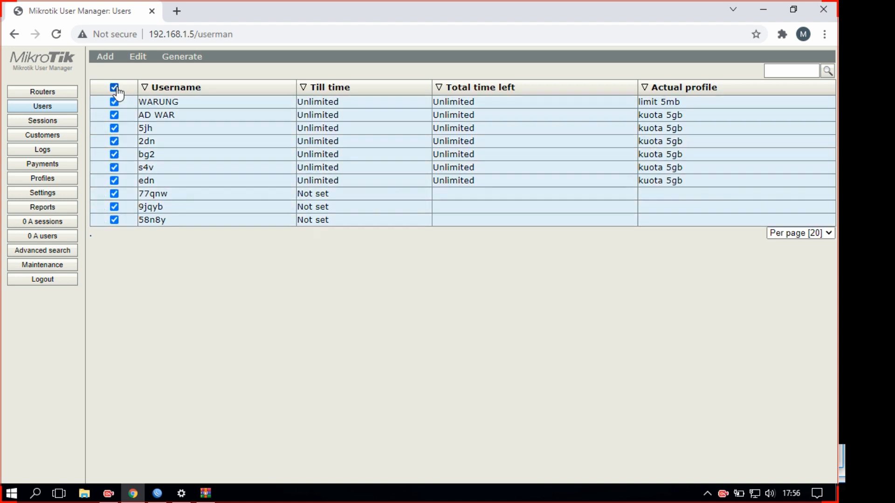
Generate vouchers for the selected users as a downloaded file and open Vouchers (2).html
{"action": "left_click", "coordinate": [166, 62]}
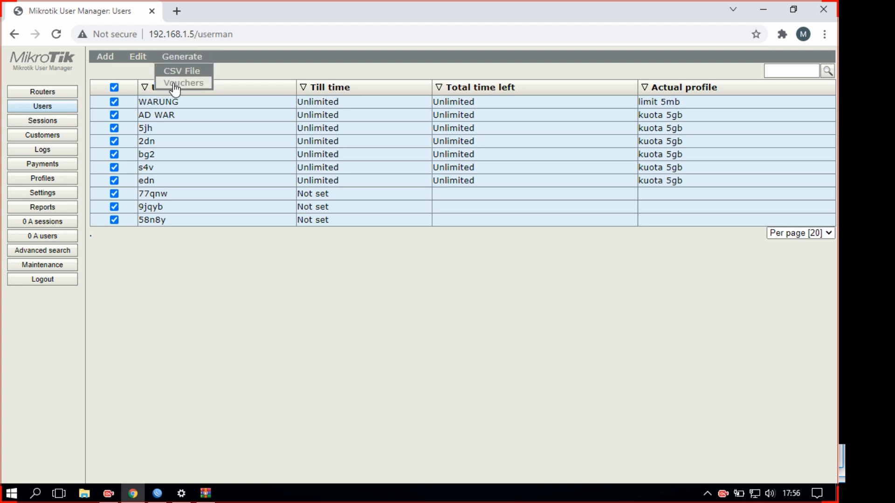
{"action": "left_click", "coordinate": [175, 84]}
{"action": "left_click", "coordinate": [336, 262]}
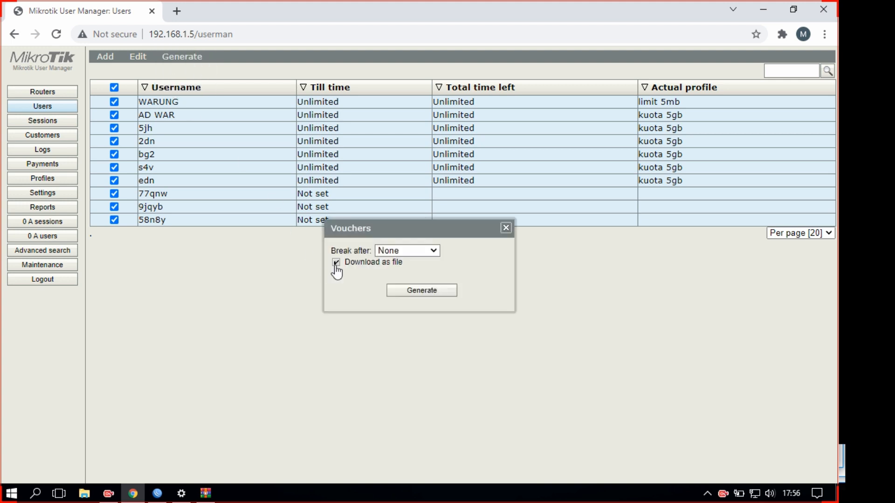
{"action": "left_click", "coordinate": [435, 297]}
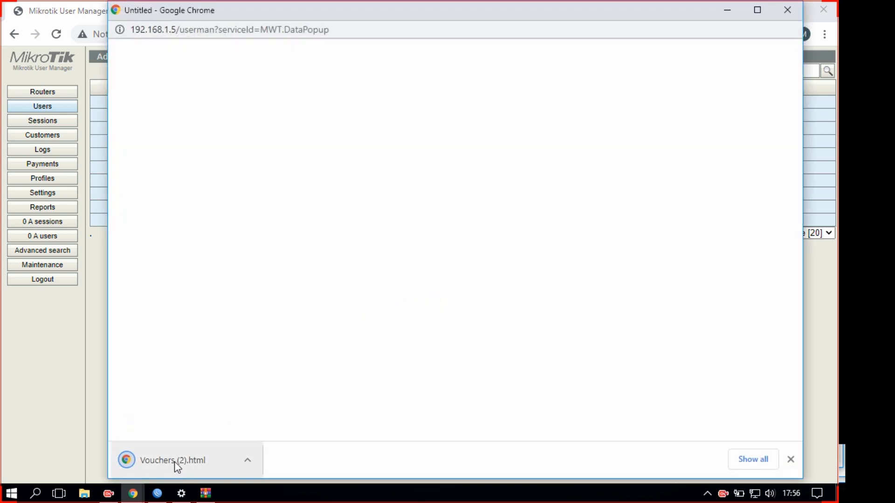
{"action": "left_click", "coordinate": [160, 461]}
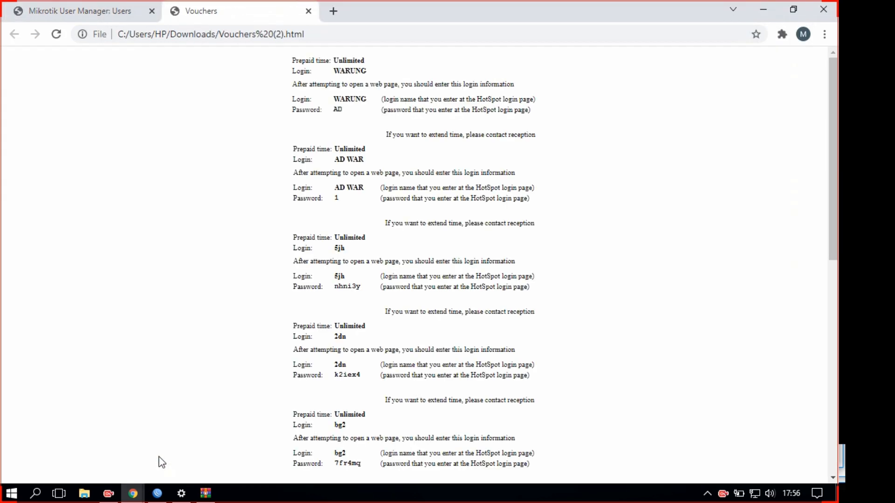
{"action": "scroll", "coordinate": [387, 126], "scroll_direction": "down", "scroll_amount": 10}
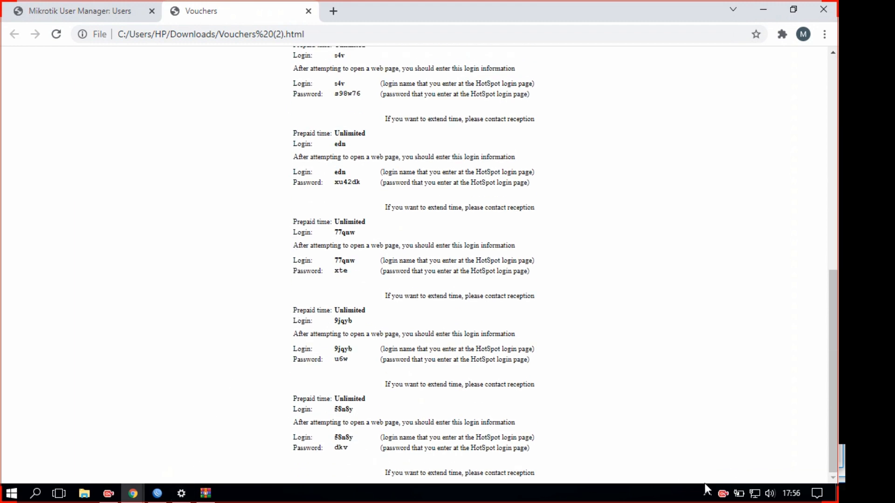
Disable the Ethernet adapter from Network and Sharing Center's adapter settings
{"action": "left_click", "coordinate": [181, 493]}
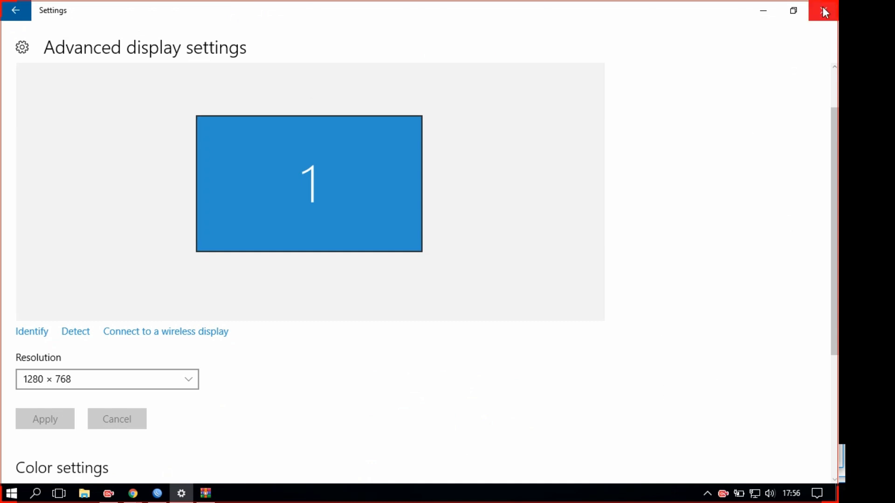
{"action": "left_click", "coordinate": [823, 10]}
{"action": "left_click", "coordinate": [707, 497]}
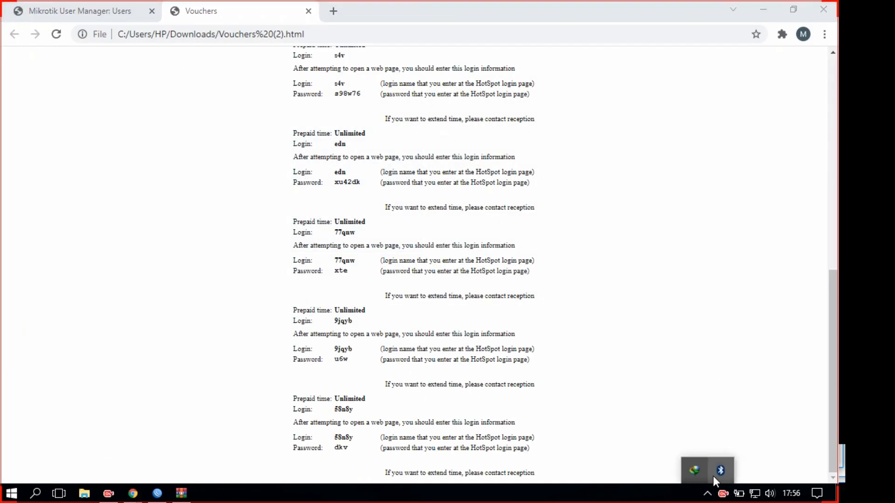
{"action": "right_click", "coordinate": [752, 493]}
{"action": "left_click", "coordinate": [755, 482]}
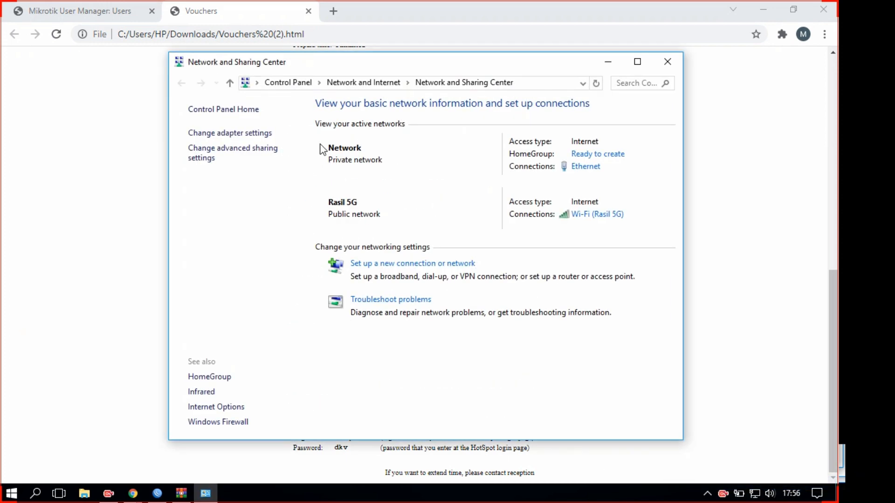
{"action": "left_click", "coordinate": [239, 134]}
{"action": "right_click", "coordinate": [413, 141]}
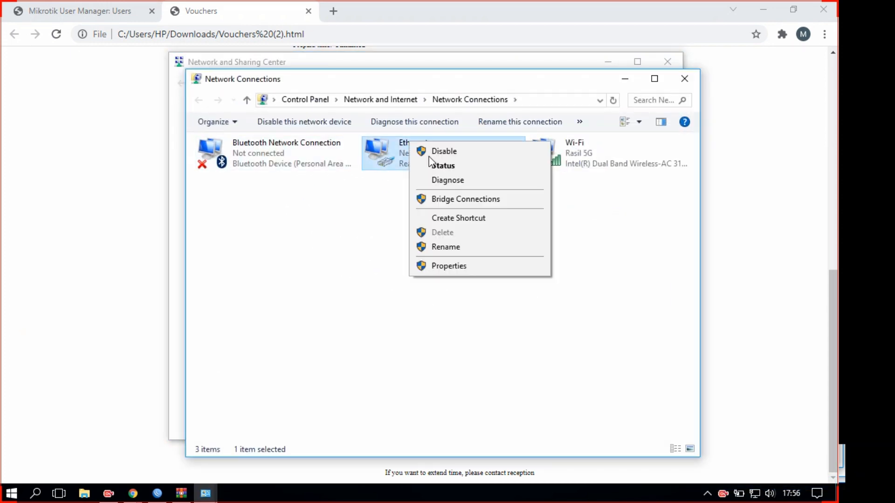
{"action": "left_click", "coordinate": [463, 151]}
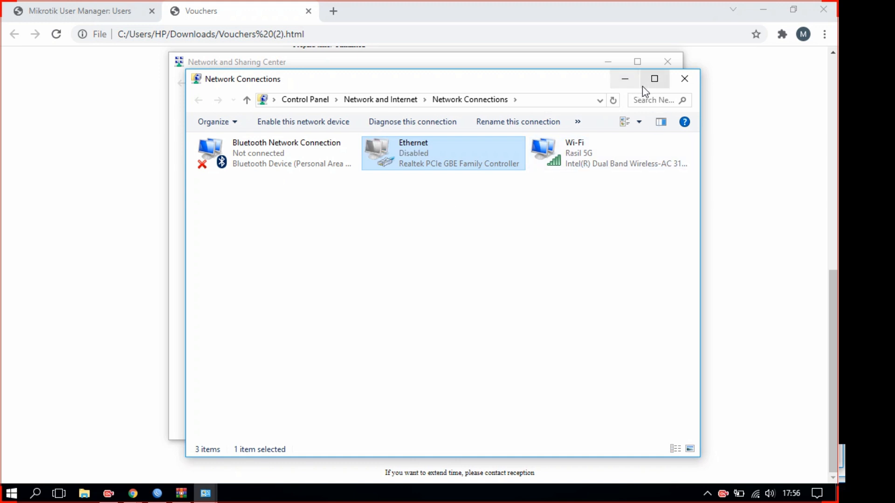
{"action": "left_click", "coordinate": [627, 80]}
Connect the PC to the open mikrotik hotspot Wi-Fi network
{"action": "left_click", "coordinate": [755, 493]}
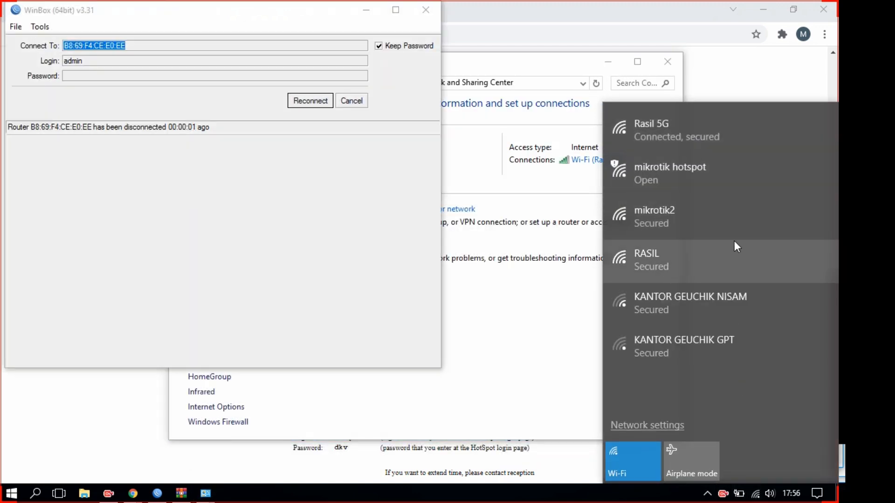
{"action": "left_click", "coordinate": [715, 178]}
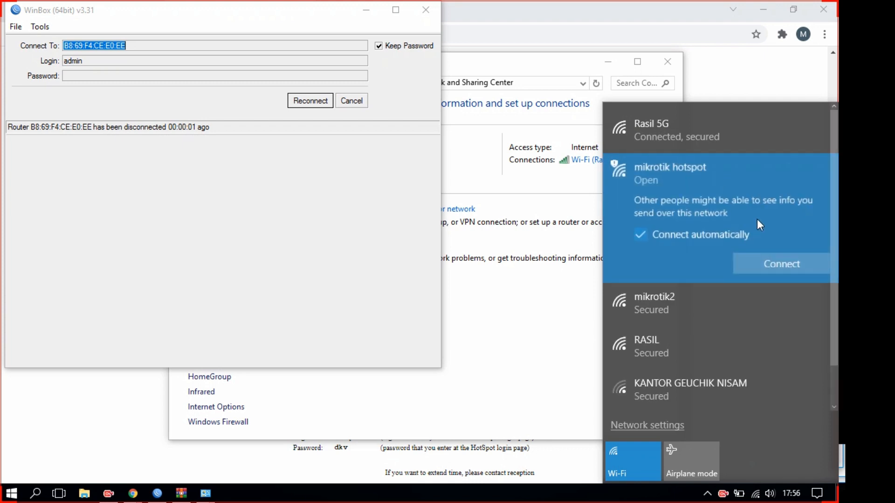
{"action": "left_click", "coordinate": [774, 267]}
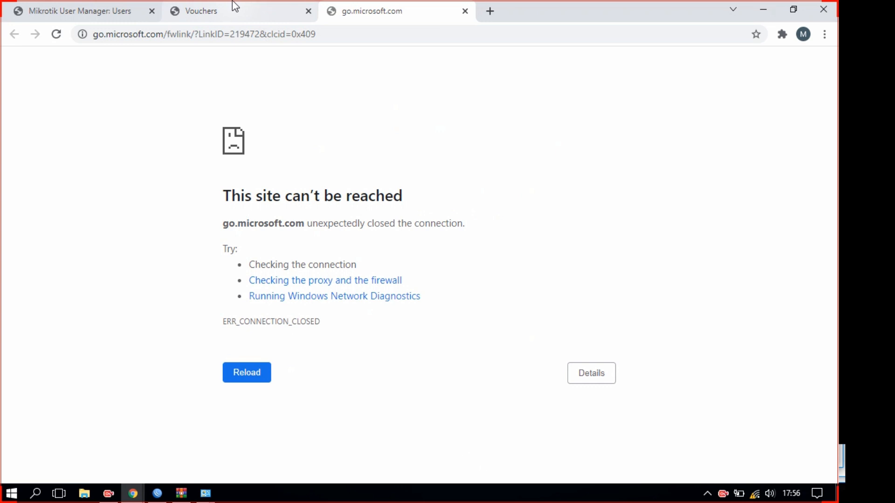
{"action": "left_click", "coordinate": [465, 11]}
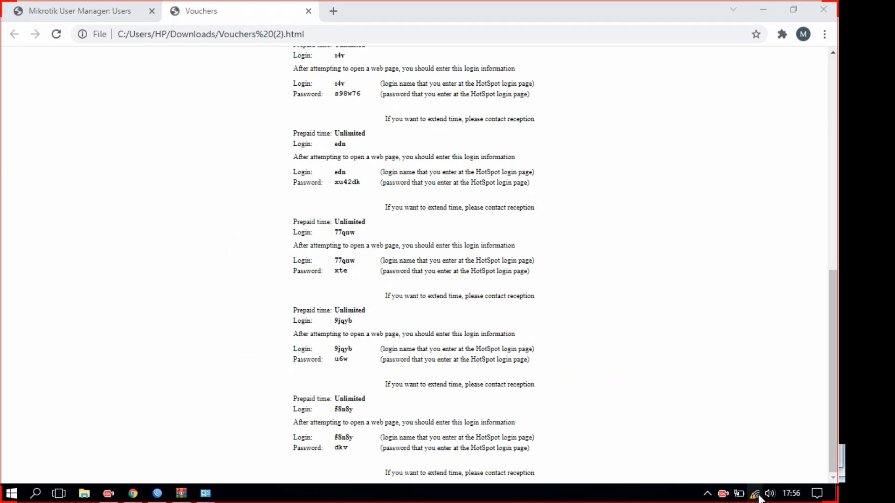
{"action": "left_click", "coordinate": [755, 493]}
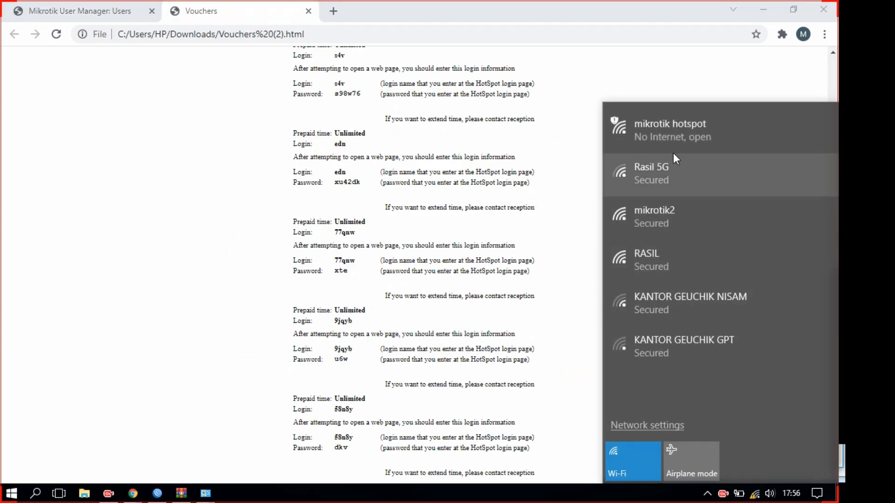
{"action": "left_click", "coordinate": [252, 6]}
{"action": "scroll", "coordinate": [363, 188], "scroll_direction": "up", "scroll_amount": 3}
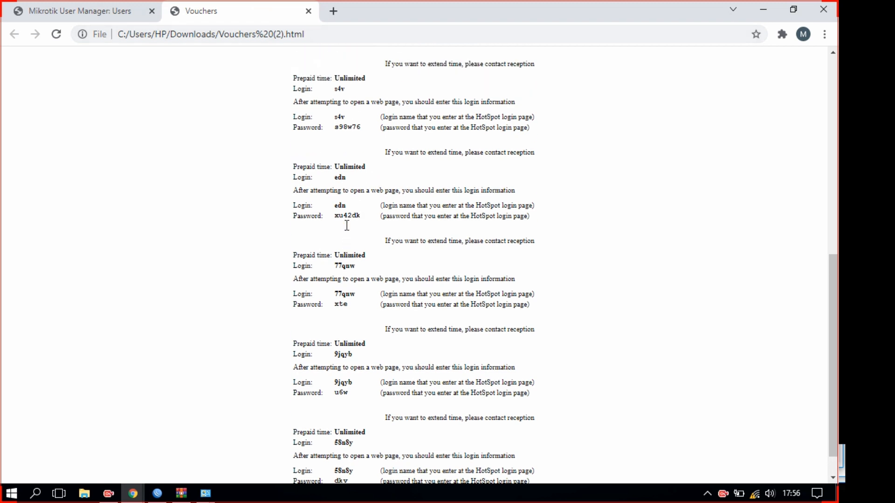
{"action": "double_click", "coordinate": [339, 215]}
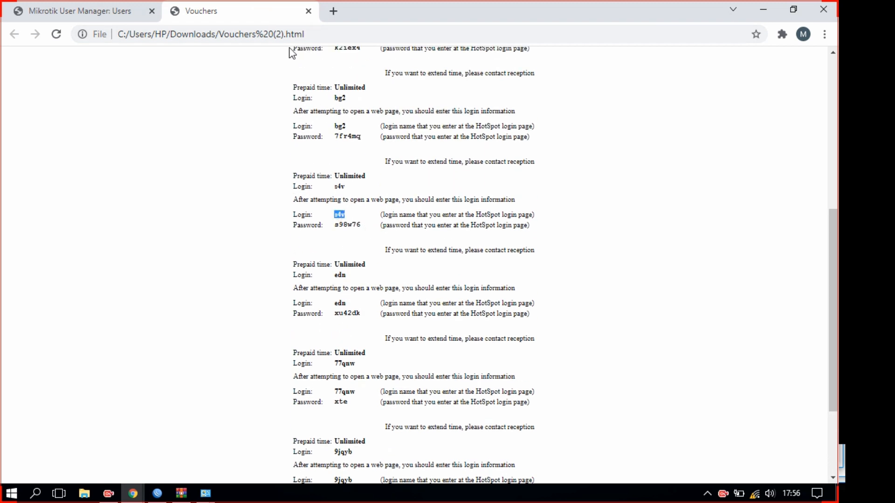
{"action": "left_click", "coordinate": [333, 11]}
{"action": "type", "text": "WWW.M"}
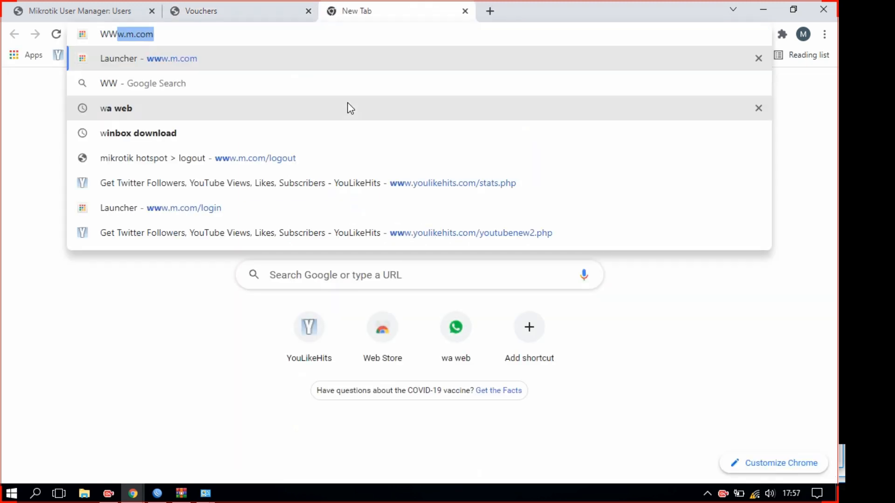
{"action": "type", "text": ".COM"}
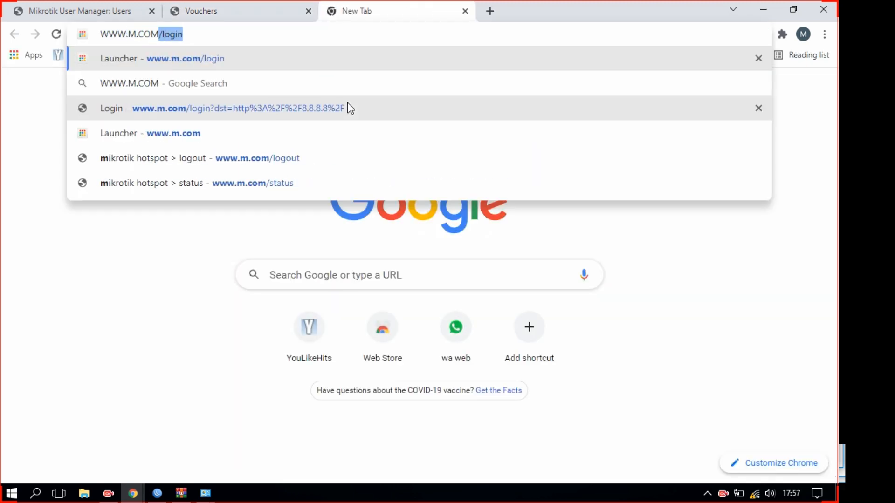
{"action": "key", "text": "Return"}
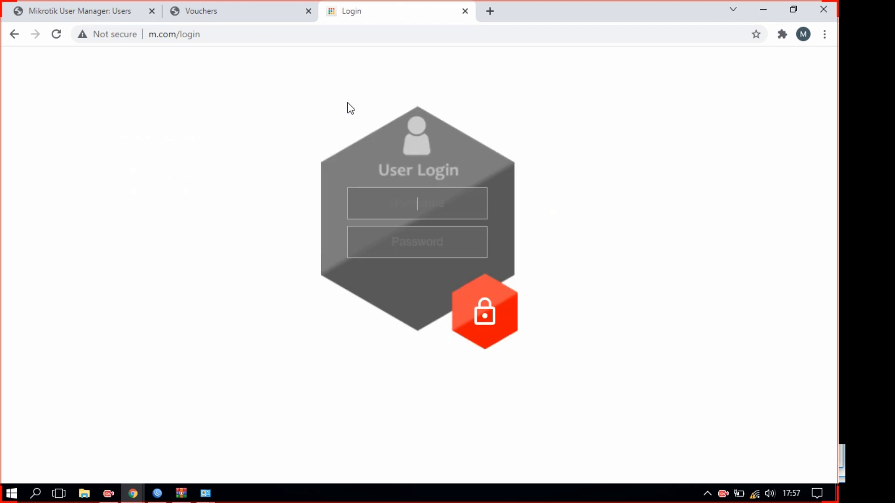
Copy the voucher's password via Notepad, enter it in the hotspot login form and submit
{"action": "left_click", "coordinate": [228, 10]}
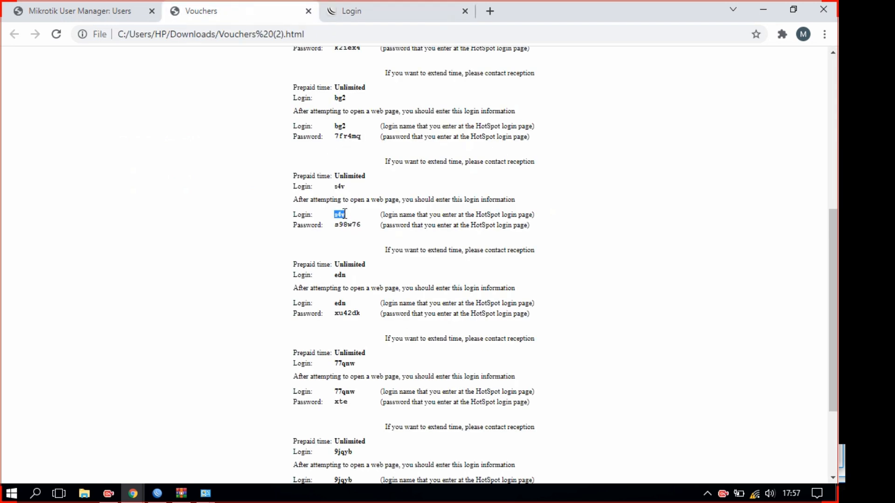
{"action": "left_click", "coordinate": [419, 8]}
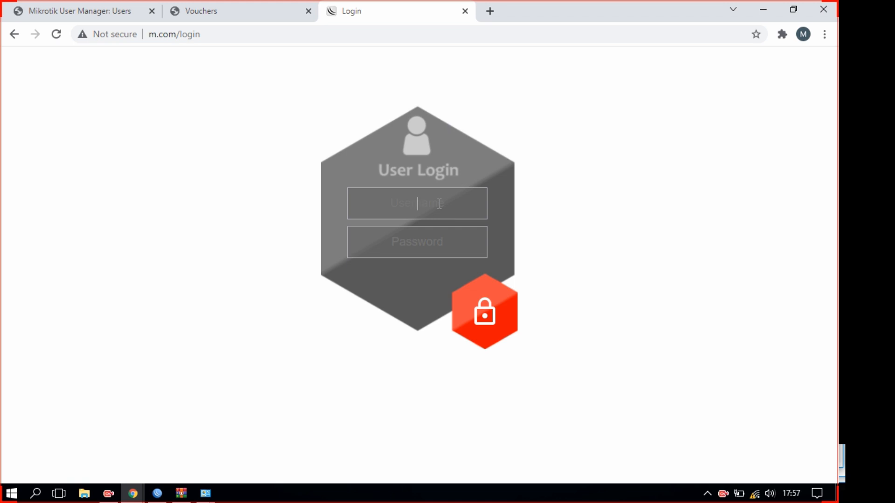
{"action": "left_click", "coordinate": [215, 6]}
{"action": "double_click", "coordinate": [349, 224]}
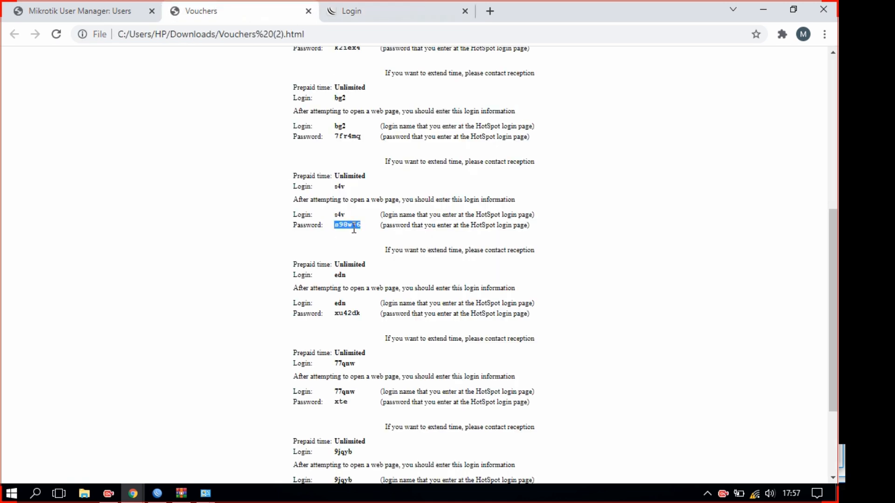
{"action": "key", "text": "super"}
{"action": "key", "text": "Return"}
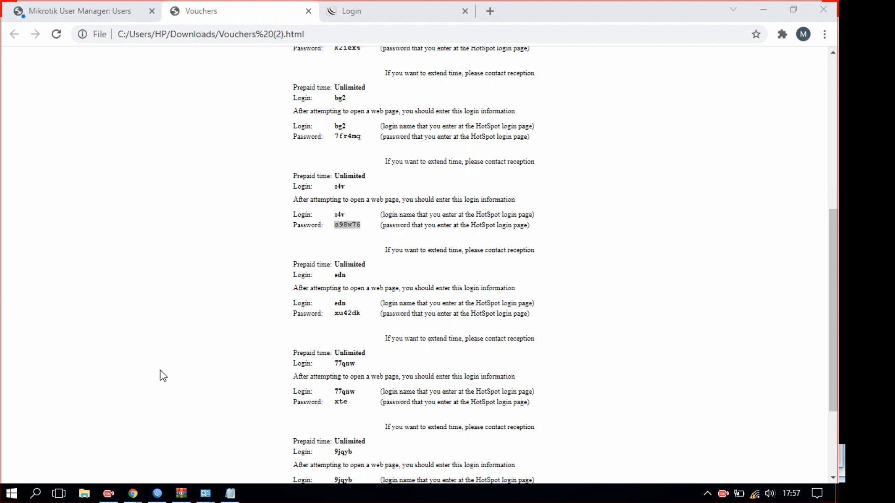
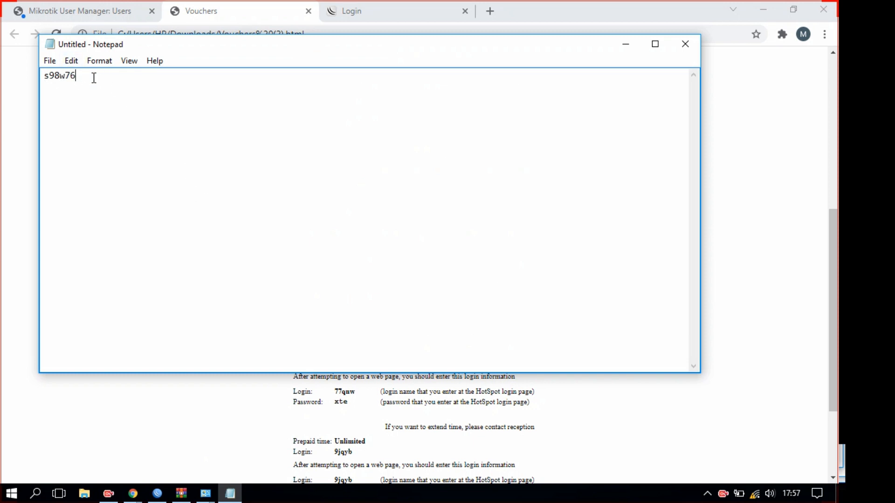
{"action": "double_click", "coordinate": [62, 76]}
{"action": "left_click", "coordinate": [381, 19]}
{"action": "left_click", "coordinate": [425, 240]}
{"action": "key", "text": "ctrl+v"}
{"action": "left_click", "coordinate": [485, 311]}
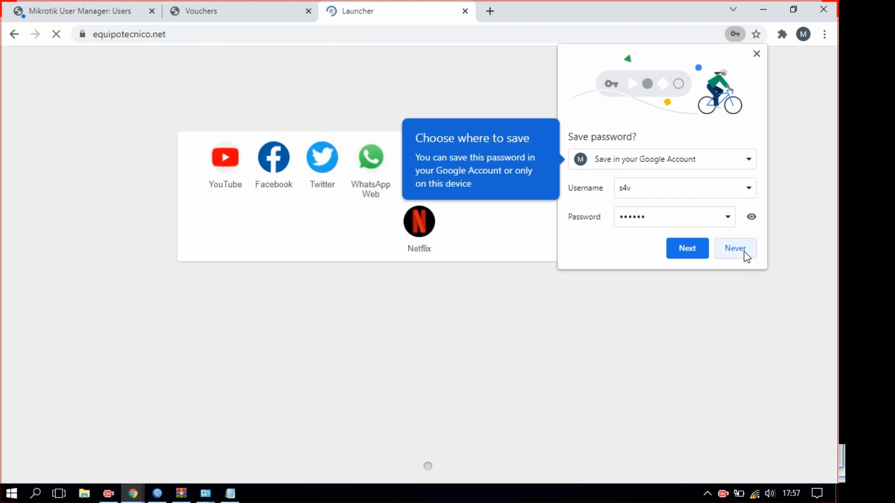
Decline saving the password and search Google for mikrotik download in a new tab
{"action": "left_click", "coordinate": [744, 251]}
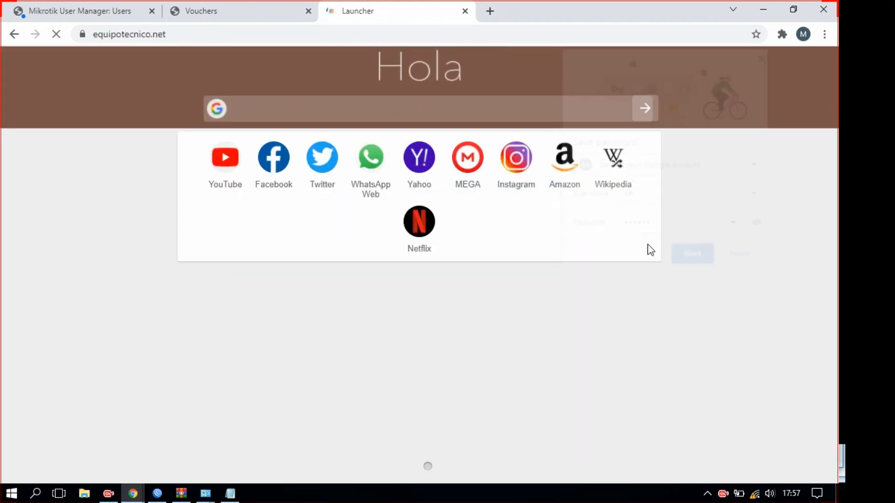
{"action": "left_click", "coordinate": [492, 17]}
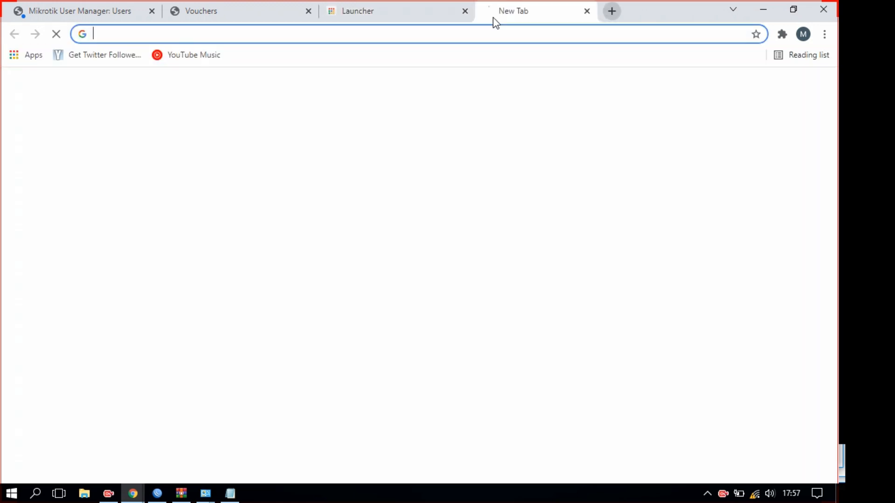
{"action": "left_click", "coordinate": [417, 36]}
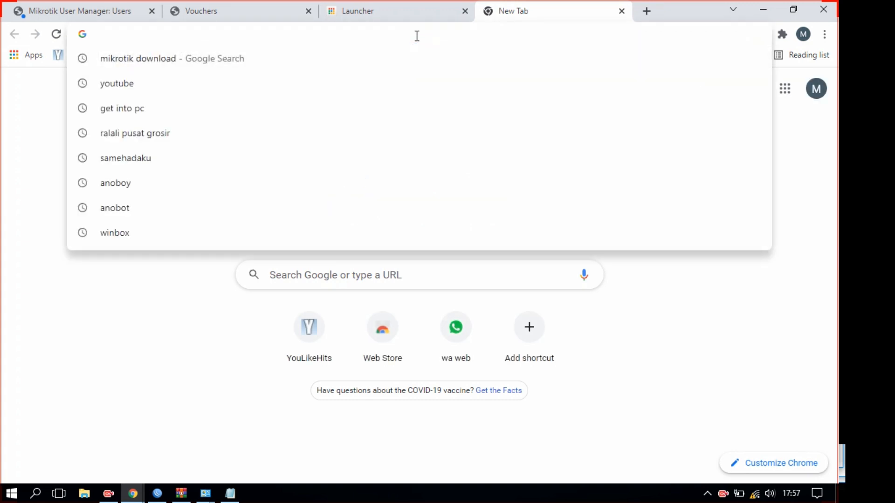
{"action": "type", "text": "mikrotik download"}
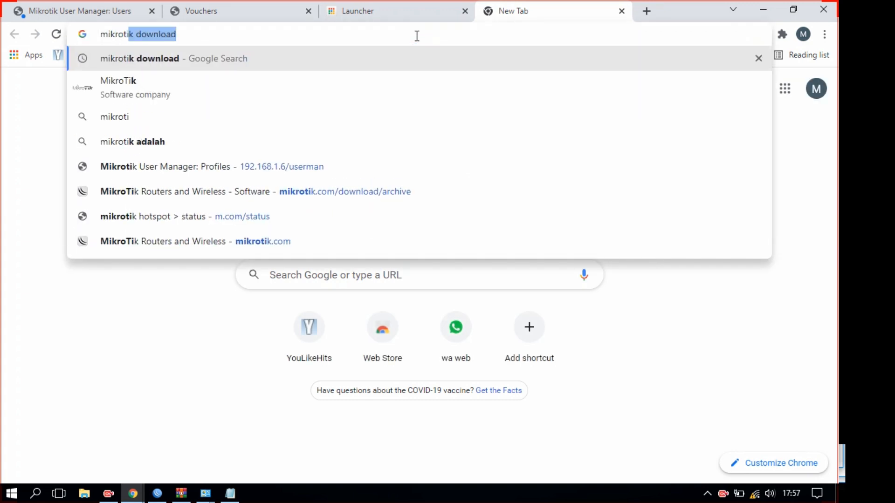
{"action": "key", "text": "Return"}
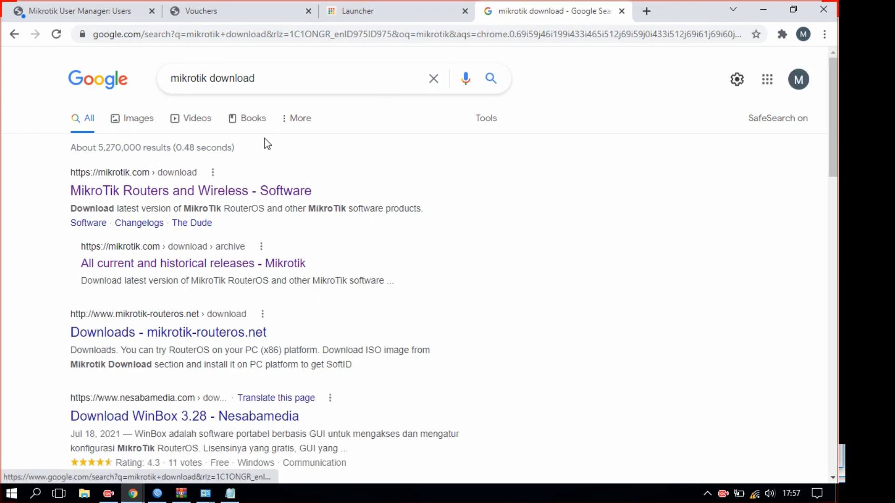
{"action": "scroll", "coordinate": [252, 258], "scroll_direction": "down", "scroll_amount": 5}
{"action": "scroll", "coordinate": [252, 258], "scroll_direction": "down", "scroll_amount": 3}
{"action": "scroll", "coordinate": [234, 403], "scroll_direction": "up", "scroll_amount": 7}
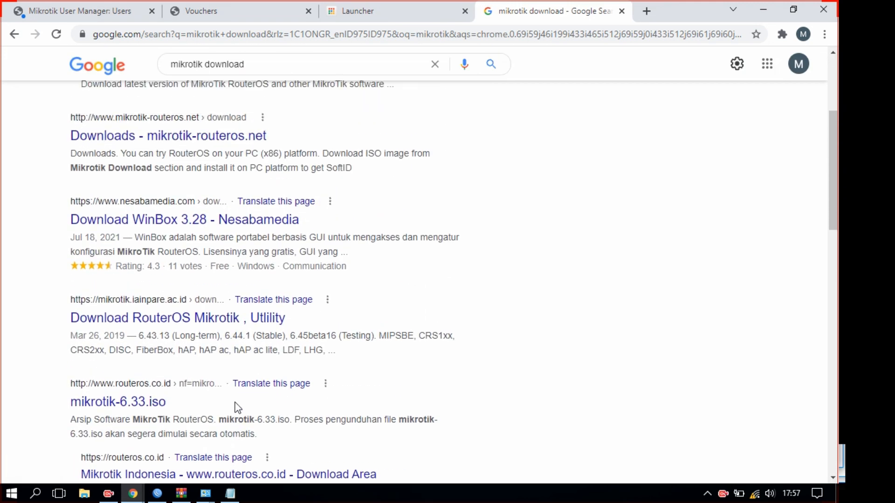
{"action": "scroll", "coordinate": [251, 334], "scroll_direction": "up", "scroll_amount": 2}
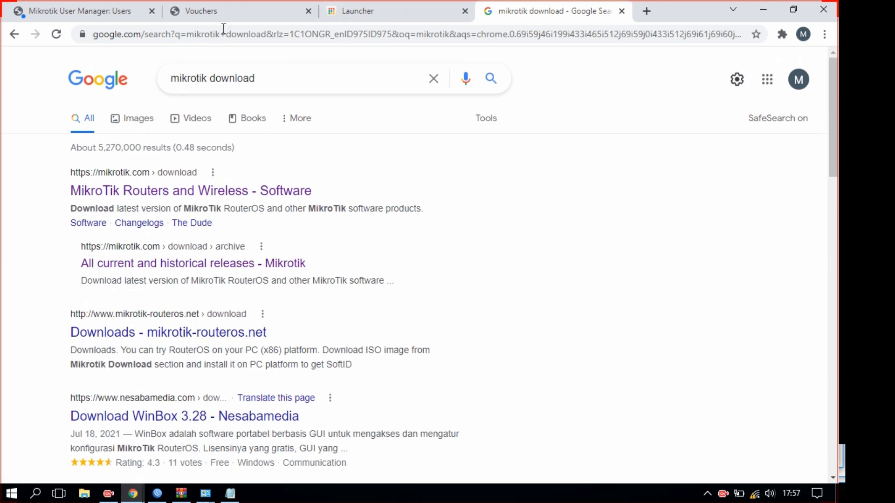
{"action": "left_click", "coordinate": [243, 6]}
Dismiss the polling alert, reload User Manager and close the vouchers popup
{"action": "left_click", "coordinate": [63, 7]}
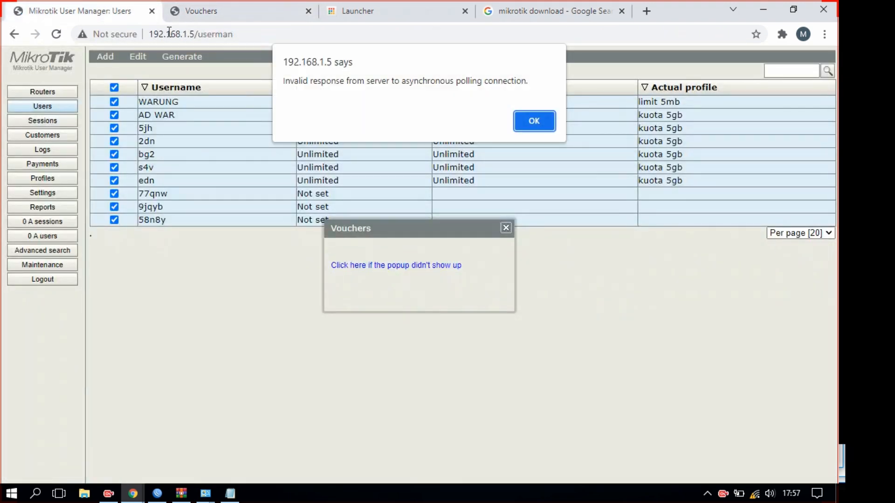
{"action": "left_click", "coordinate": [534, 121]}
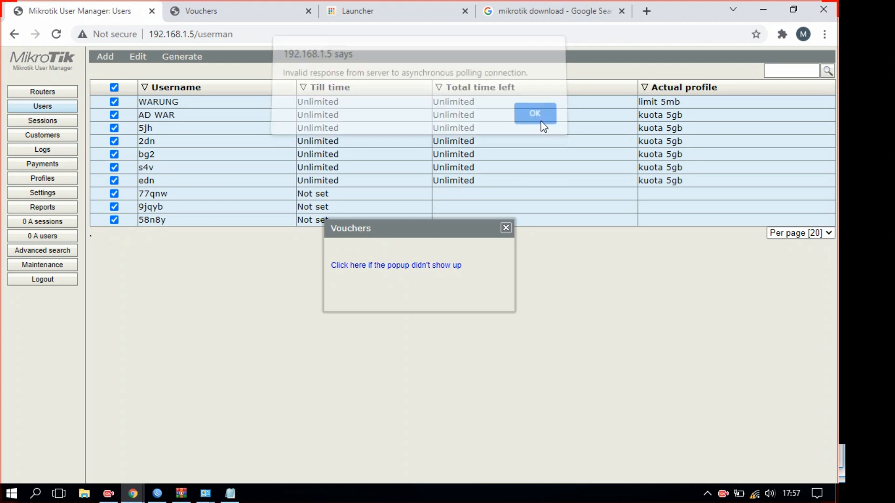
{"action": "left_click", "coordinate": [56, 35]}
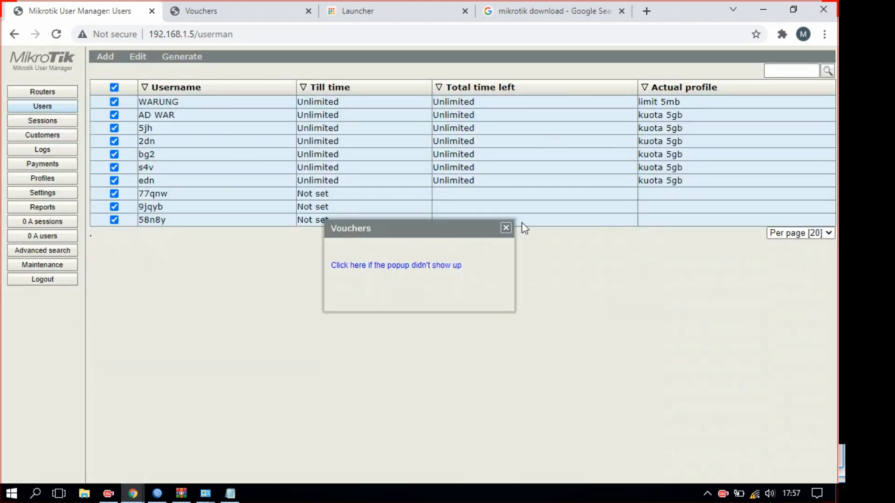
{"action": "left_click", "coordinate": [506, 229]}
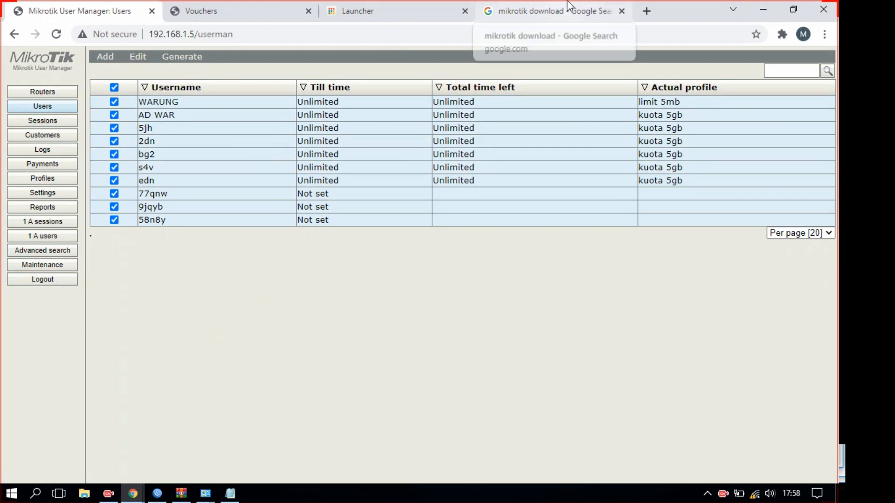
{"action": "left_click", "coordinate": [224, 6]}
{"action": "left_click", "coordinate": [78, 5]}
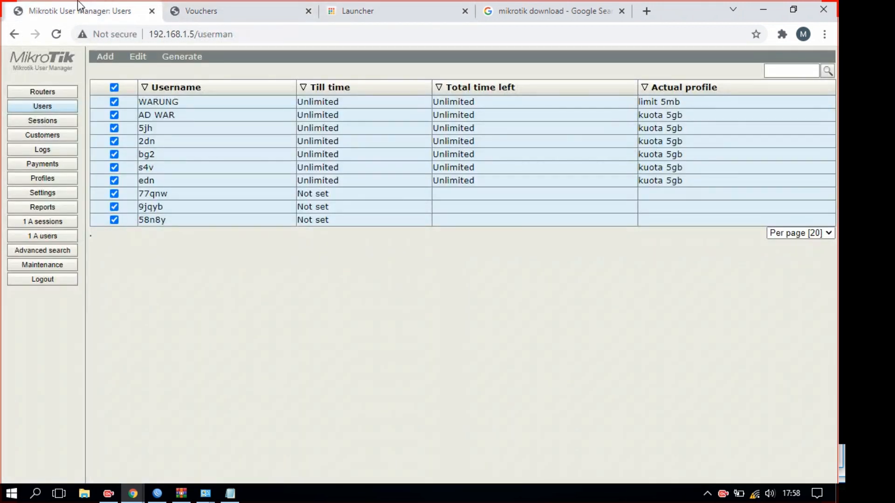
On Profiles, start a new limitation and a limit 5mb profile limitation, cancelling both
{"action": "left_click", "coordinate": [41, 179]}
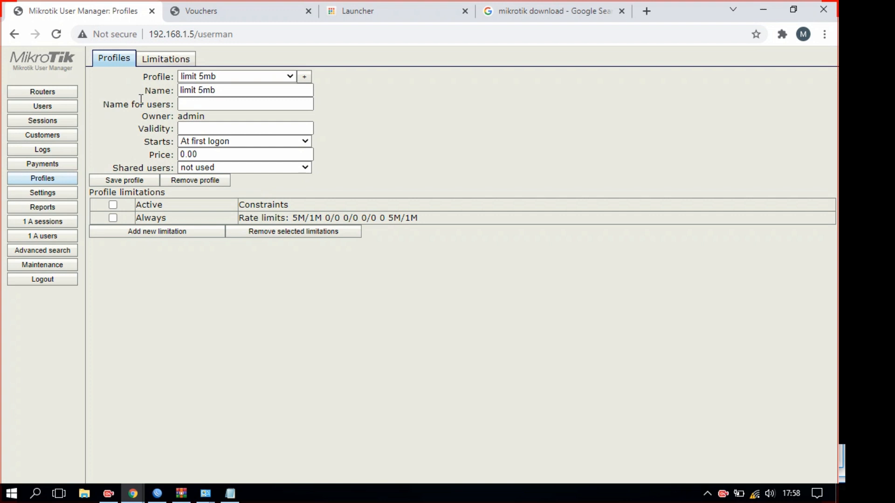
{"action": "left_click", "coordinate": [146, 63]}
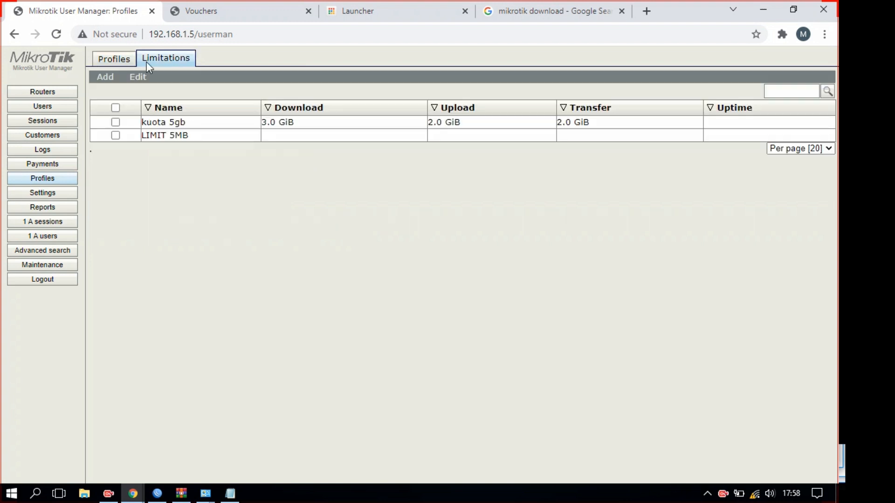
{"action": "left_click", "coordinate": [103, 79]}
{"action": "left_click", "coordinate": [109, 92]}
{"action": "left_click", "coordinate": [538, 80]}
{"action": "left_click", "coordinate": [116, 63]}
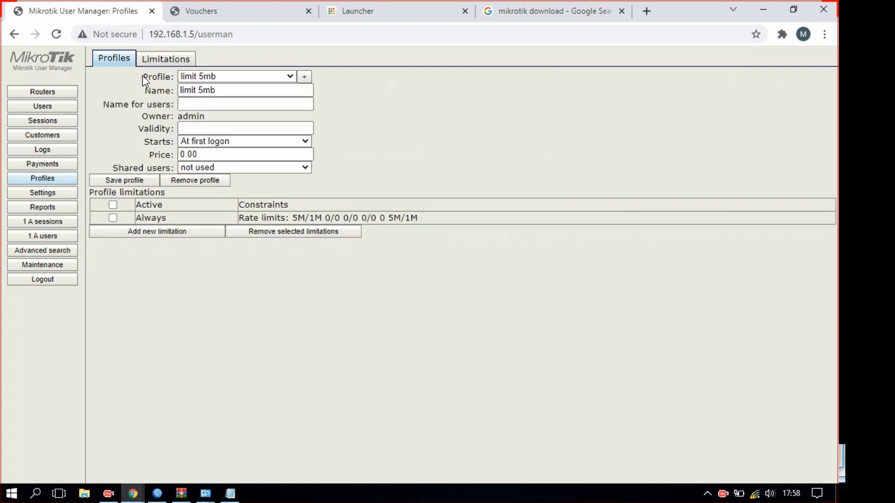
{"action": "left_click", "coordinate": [157, 233]}
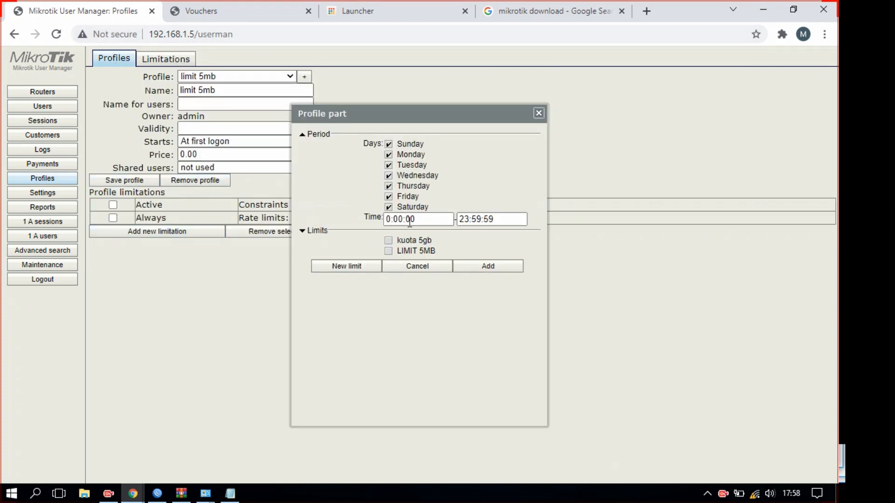
{"action": "left_click", "coordinate": [426, 266]}
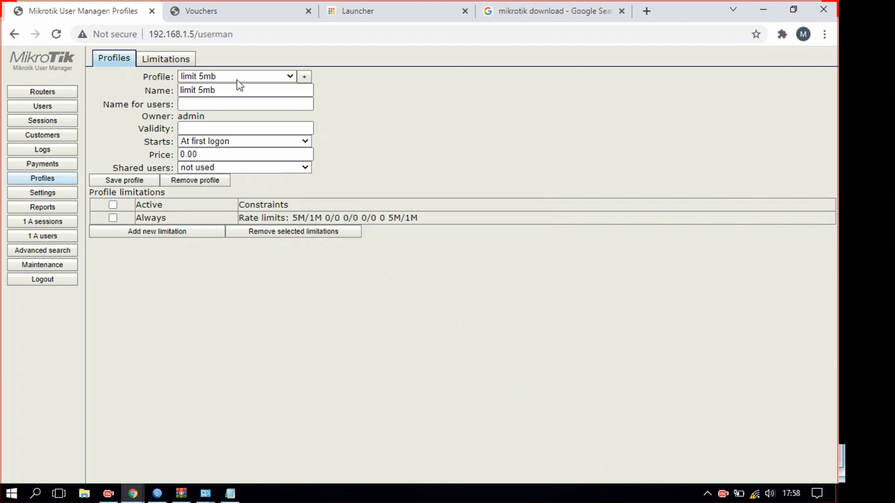
Create a new profile named 10gb-5mb and copy that name to the clipboard
{"action": "left_click", "coordinate": [303, 77]}
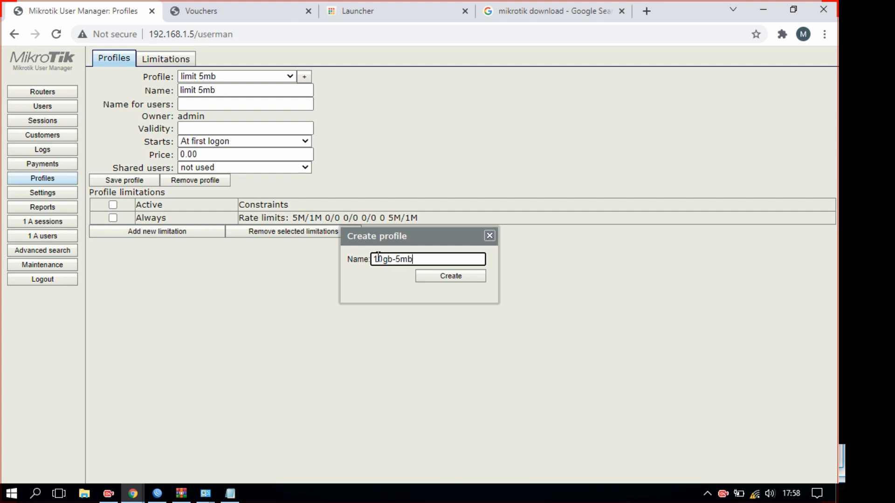
{"action": "left_click_drag", "start_coordinate": [425, 263], "coordinate": [363, 262]}
{"action": "right_click", "coordinate": [386, 263]}
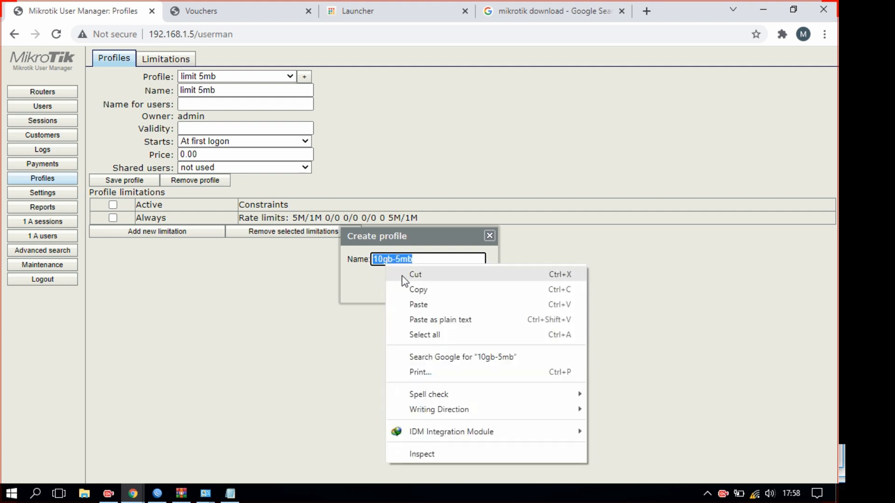
{"action": "left_click", "coordinate": [413, 290]}
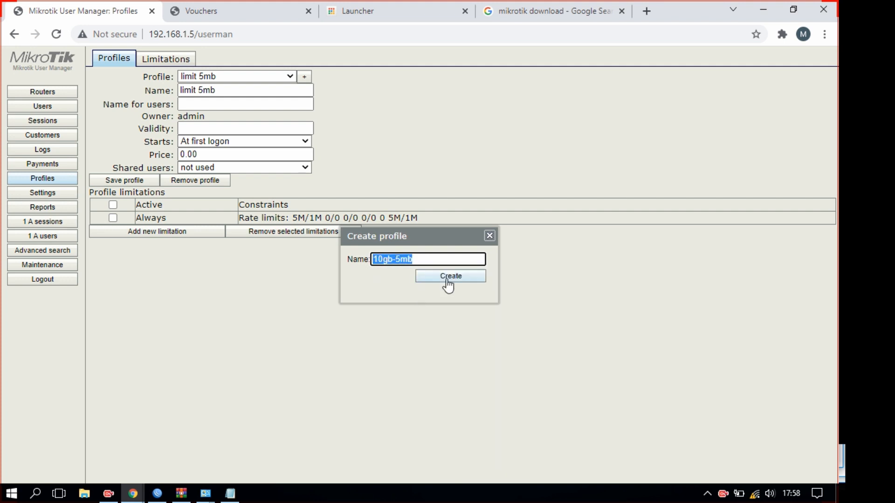
{"action": "left_click", "coordinate": [416, 261]}
Create the 10gb-5mb profile and start a new limitation named 10gb-5mb
{"action": "left_click", "coordinate": [458, 279]}
{"action": "left_click", "coordinate": [179, 62]}
{"action": "left_click", "coordinate": [112, 90]}
{"action": "left_click", "coordinate": [421, 117]}
{"action": "type", "text": "10gb-5mb"}
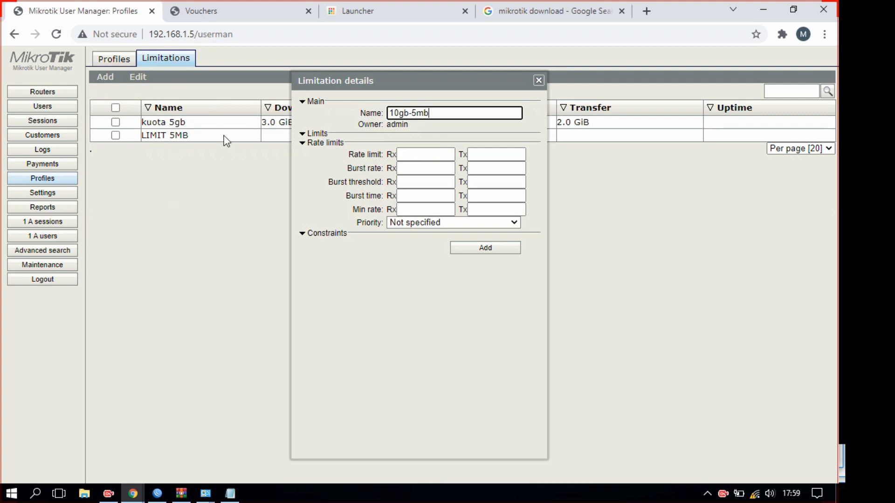
Give the limitation 10g download, 6g upload, 2g transfer and a 5m/1m rate limit, then save it
{"action": "left_click", "coordinate": [316, 134]}
{"action": "key", "text": "Tab"}
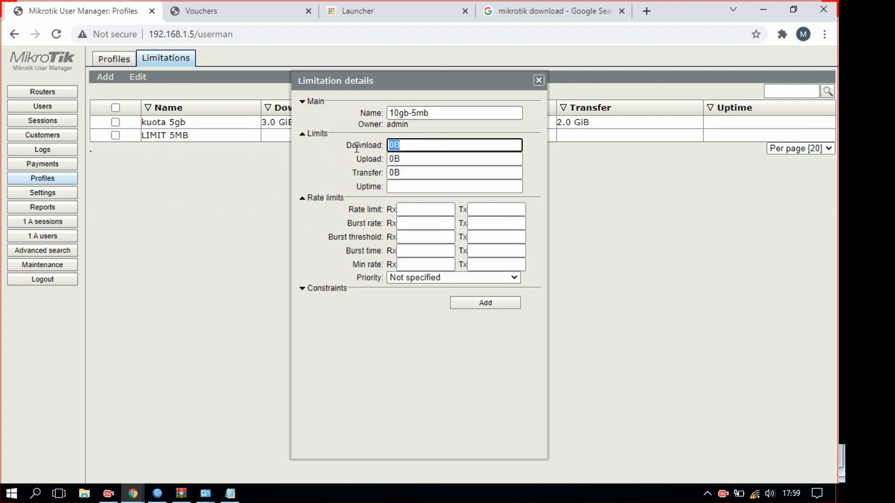
{"action": "type", "text": "10g"}
{"action": "key", "text": "Tab"}
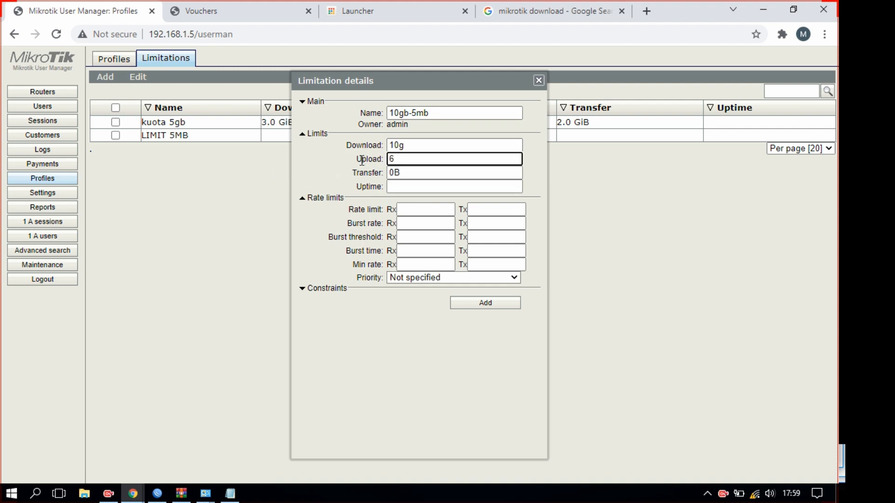
{"action": "key", "text": "Tab"}
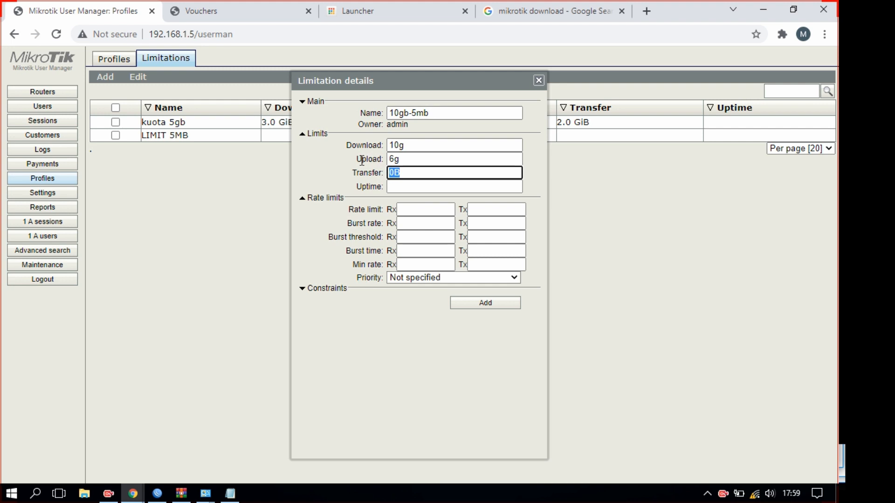
{"action": "type", "text": "2g"}
{"action": "left_click", "coordinate": [424, 210]}
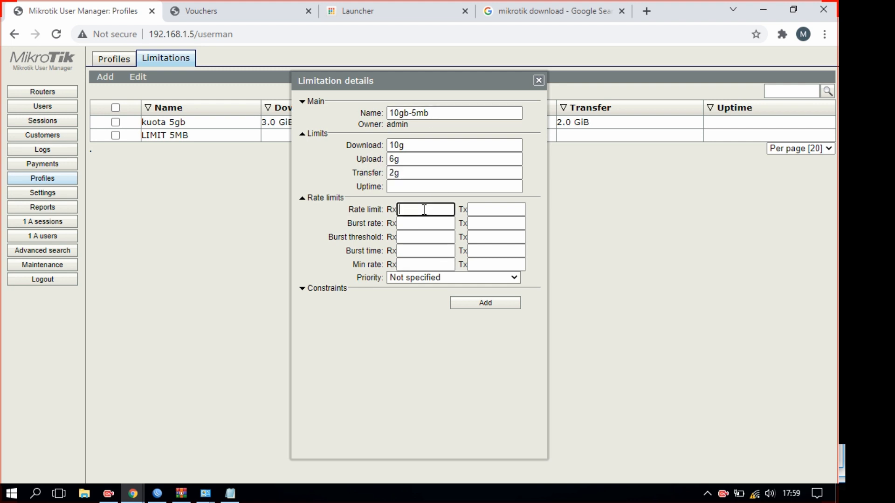
{"action": "key", "text": "Tab"}
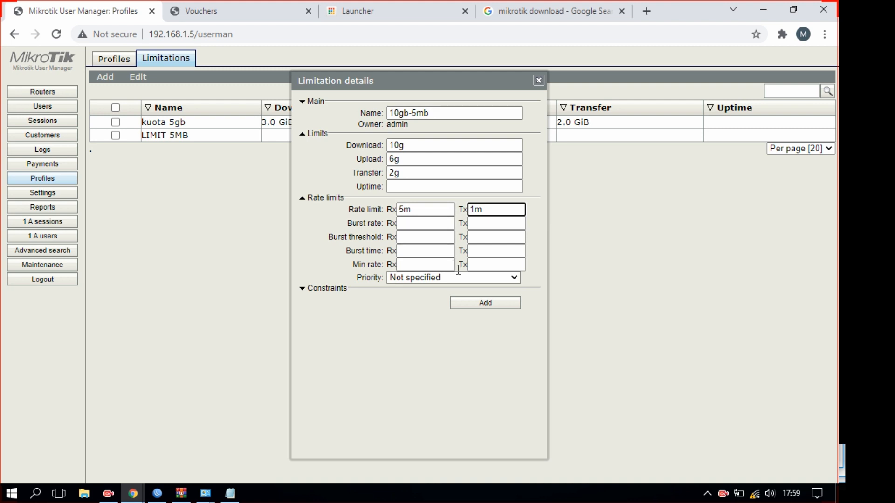
{"action": "left_click", "coordinate": [481, 304]}
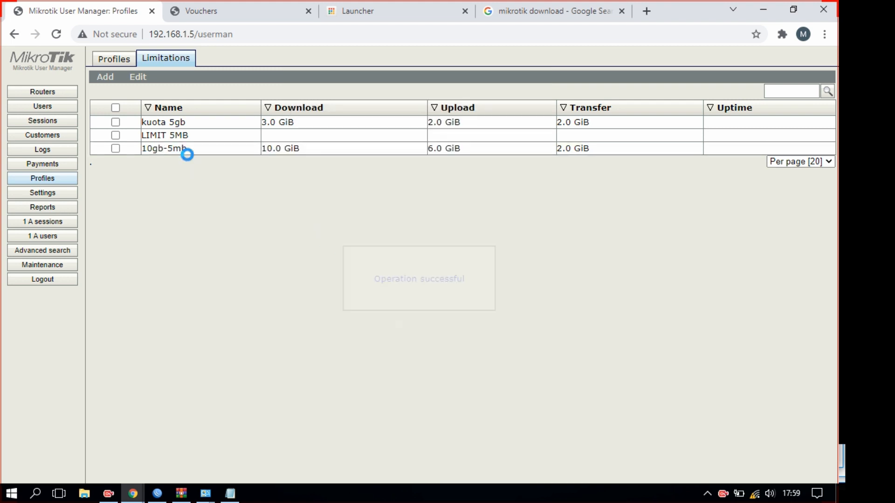
Check the saved 10gb-5mb limitation's values, then go to the Users list
{"action": "left_click", "coordinate": [237, 154]}
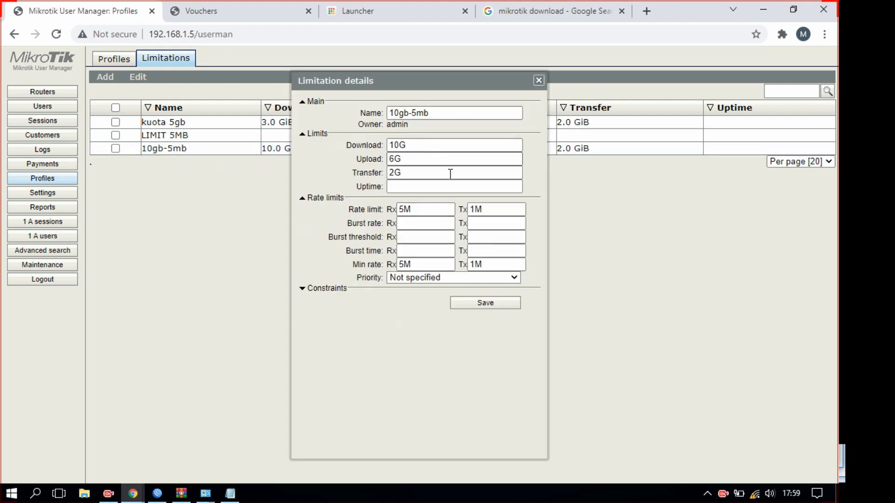
{"action": "left_click", "coordinate": [538, 80]}
{"action": "left_click", "coordinate": [58, 113]}
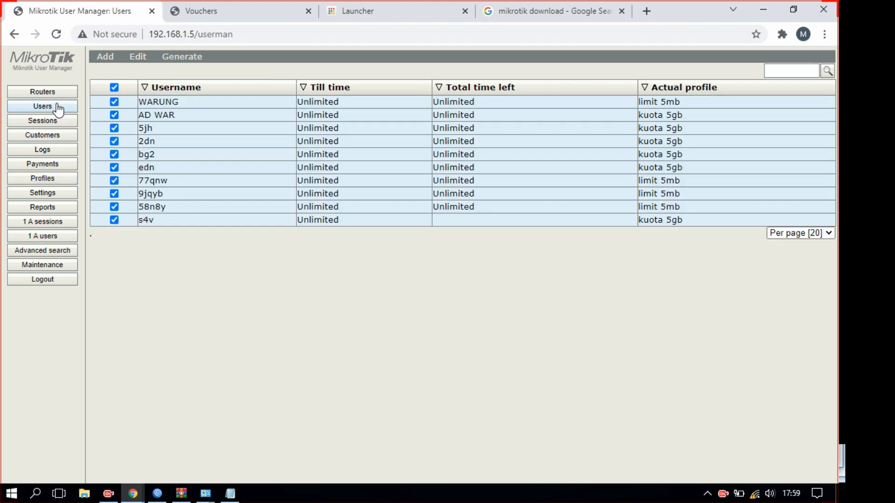
Batch-generate 2 users with 16-character usernames, passwords same as login, on profile 10gb-5mb
{"action": "left_click", "coordinate": [114, 87]}
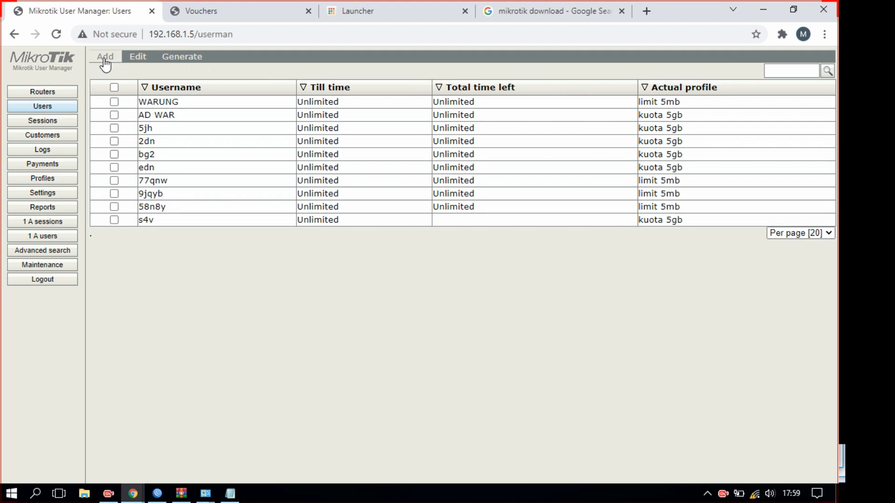
{"action": "left_click", "coordinate": [104, 56]}
{"action": "left_click", "coordinate": [110, 88]}
{"action": "left_click", "coordinate": [446, 229]}
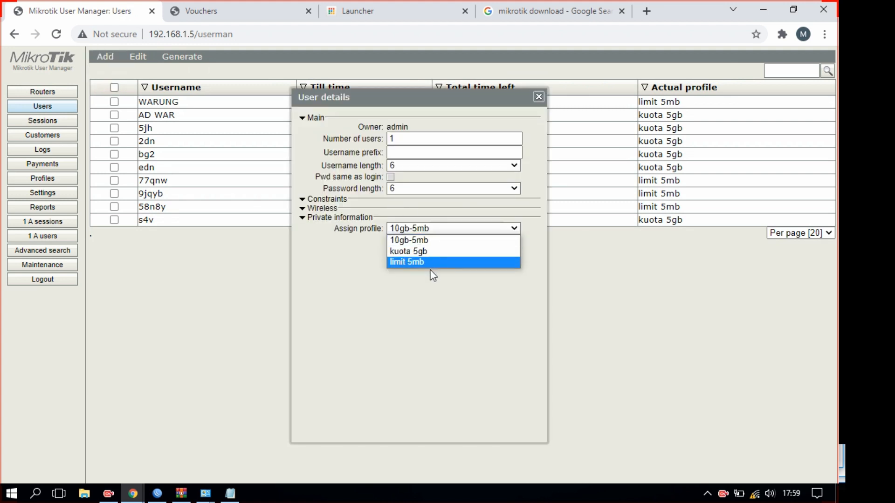
{"action": "left_click", "coordinate": [435, 241]}
{"action": "left_click", "coordinate": [403, 138]}
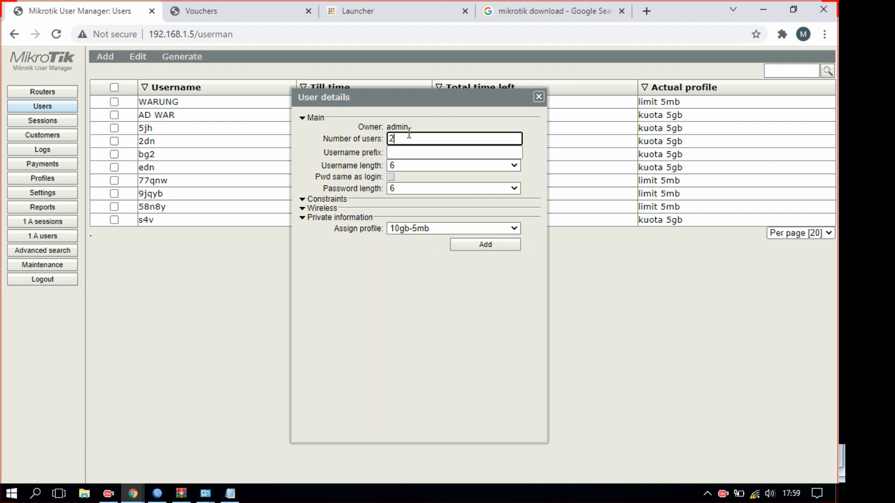
{"action": "type", "text": "2"}
{"action": "left_click", "coordinate": [395, 167]}
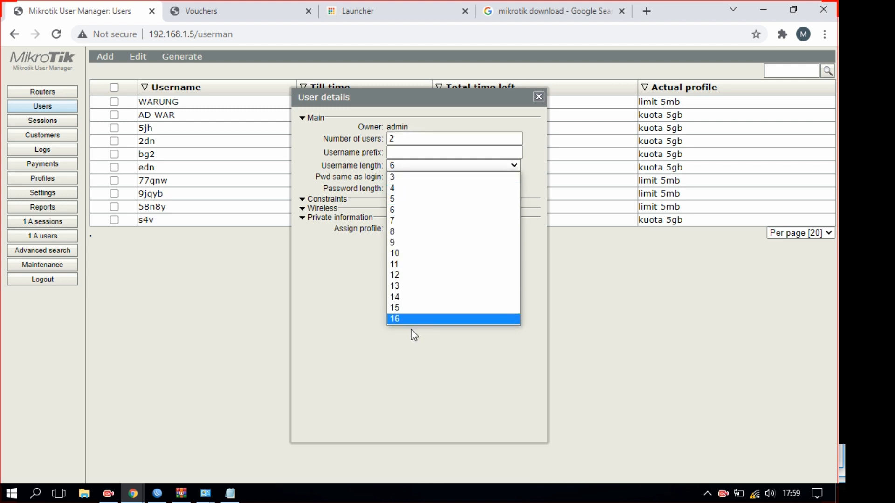
{"action": "left_click", "coordinate": [404, 319]}
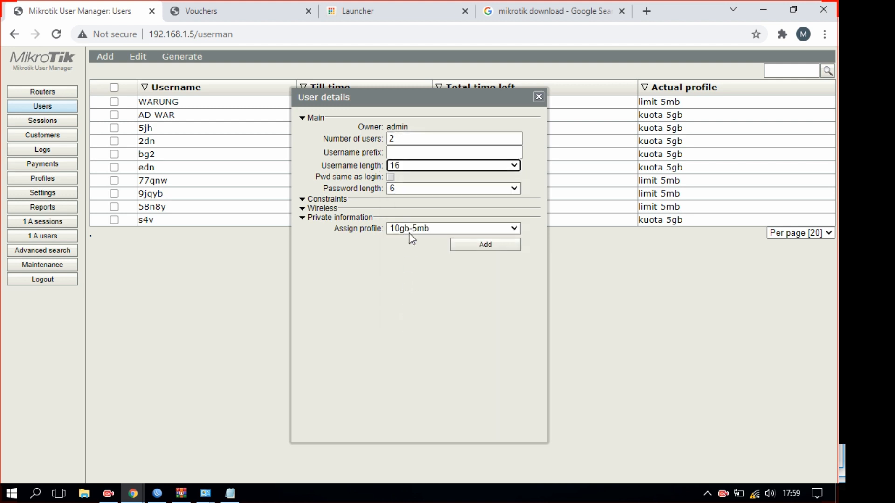
{"action": "left_click", "coordinate": [391, 177]}
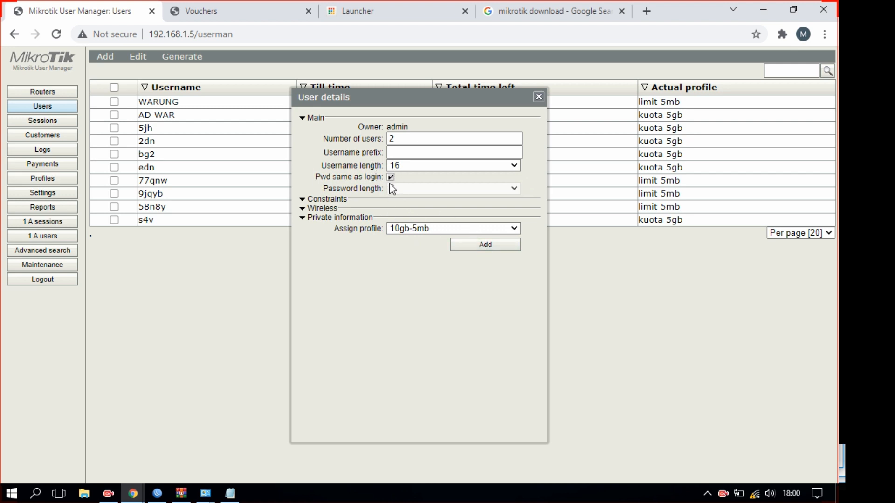
{"action": "left_click", "coordinate": [474, 245]}
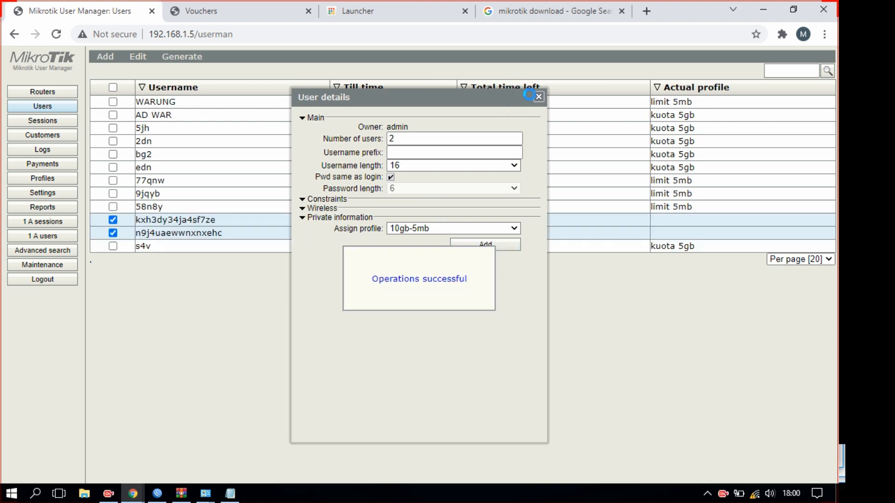
{"action": "left_click", "coordinate": [538, 98]}
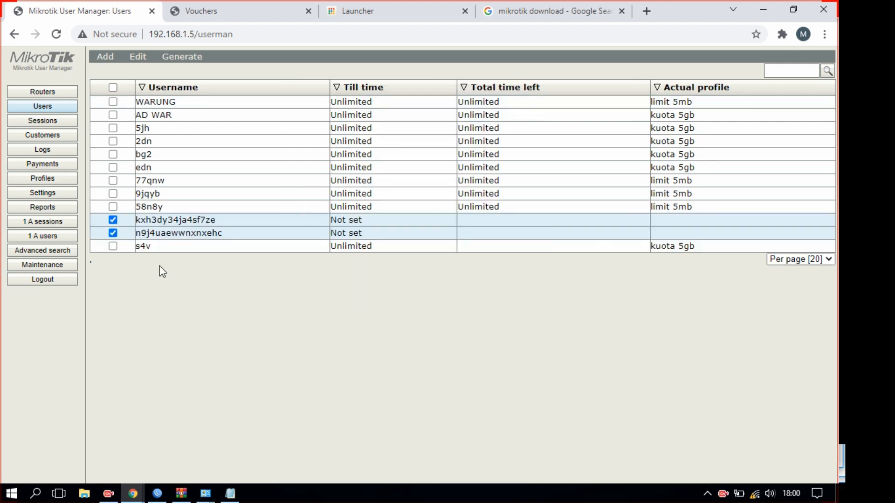
Open the first generated user's details and select its username and password text
{"action": "left_click", "coordinate": [112, 88]}
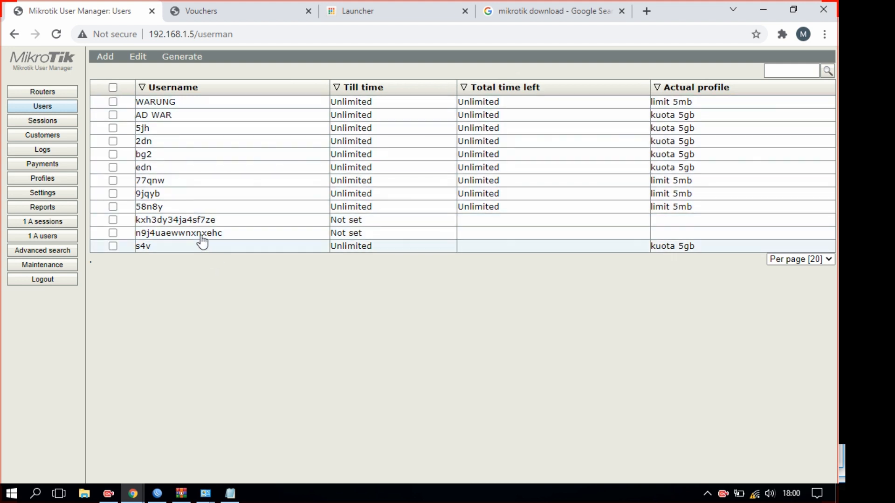
{"action": "left_click", "coordinate": [201, 221]}
{"action": "left_click_drag", "start_coordinate": [464, 160], "coordinate": [395, 150]}
{"action": "left_click", "coordinate": [429, 147]}
{"action": "double_click", "coordinate": [440, 146]}
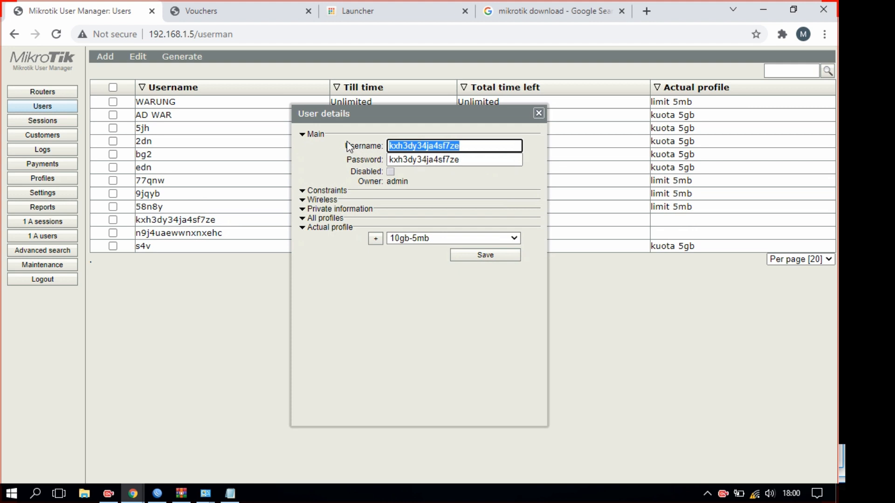
{"action": "key", "text": "Tab"}
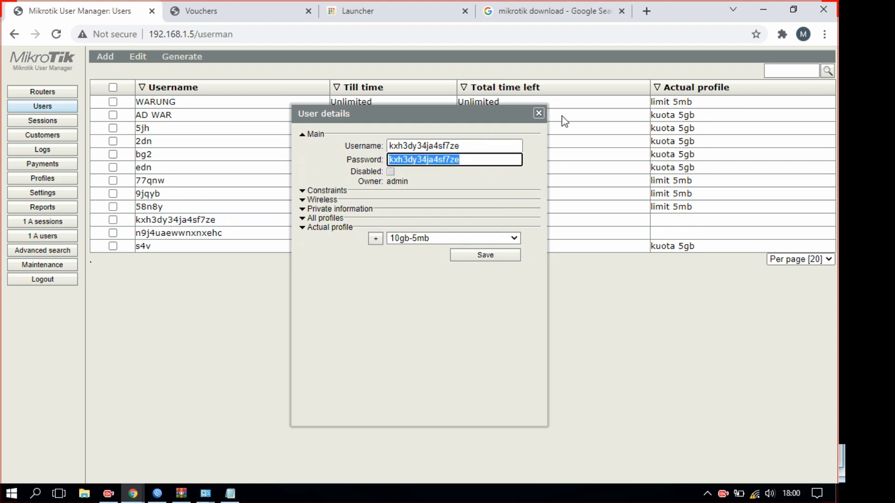
{"action": "left_click", "coordinate": [544, 11]}
Run a Google test search for 'tredrgggg', glancing at the Vouchers tab before returning
{"action": "left_click", "coordinate": [107, 90]}
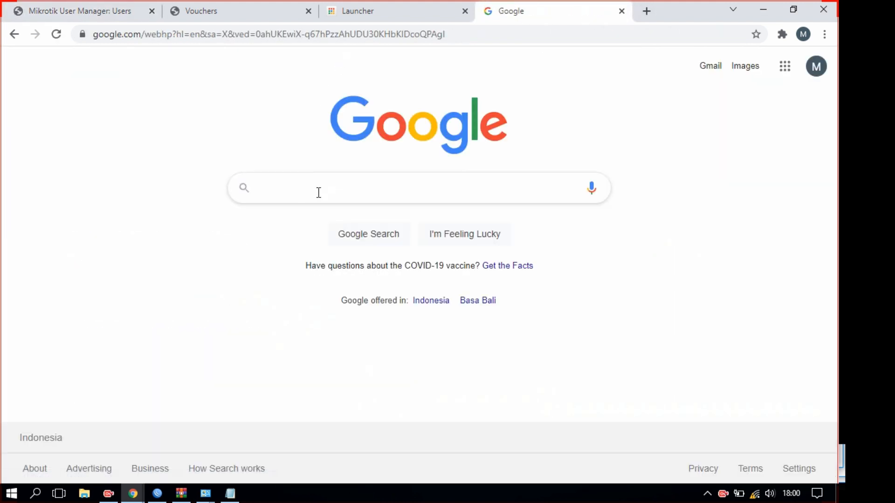
{"action": "type", "text": "tredrgggg"}
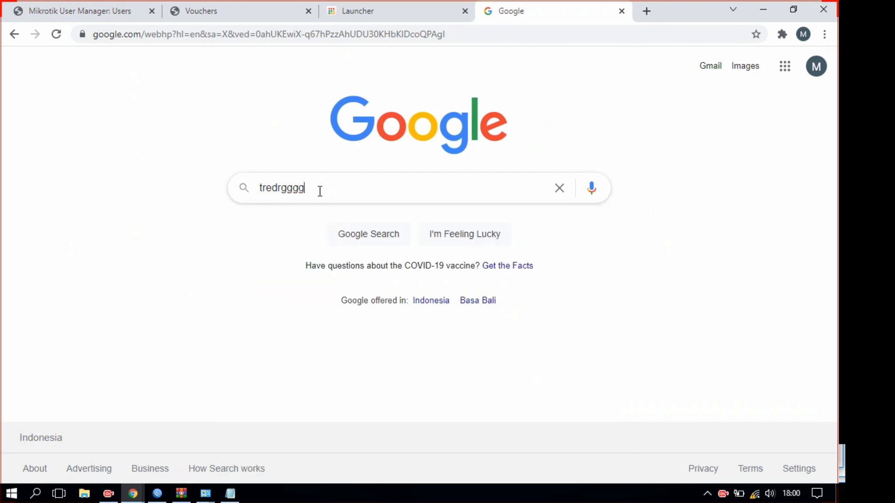
{"action": "key", "text": "Return"}
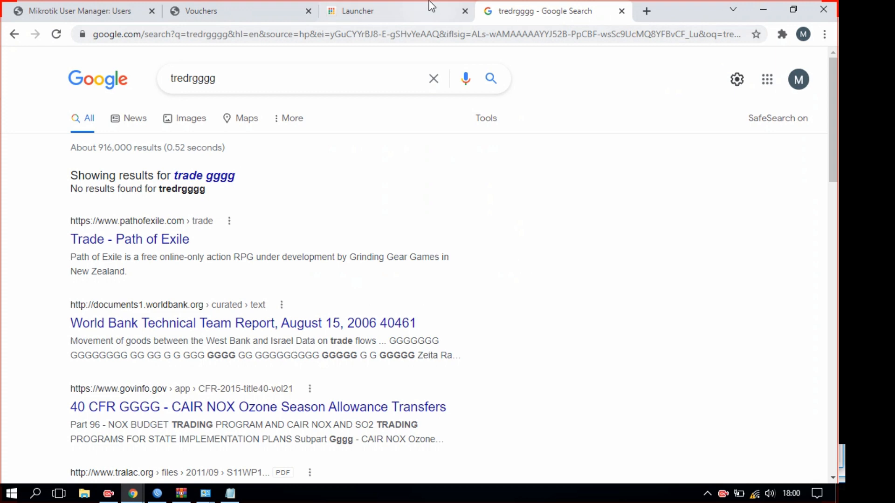
{"action": "left_click", "coordinate": [201, 10]}
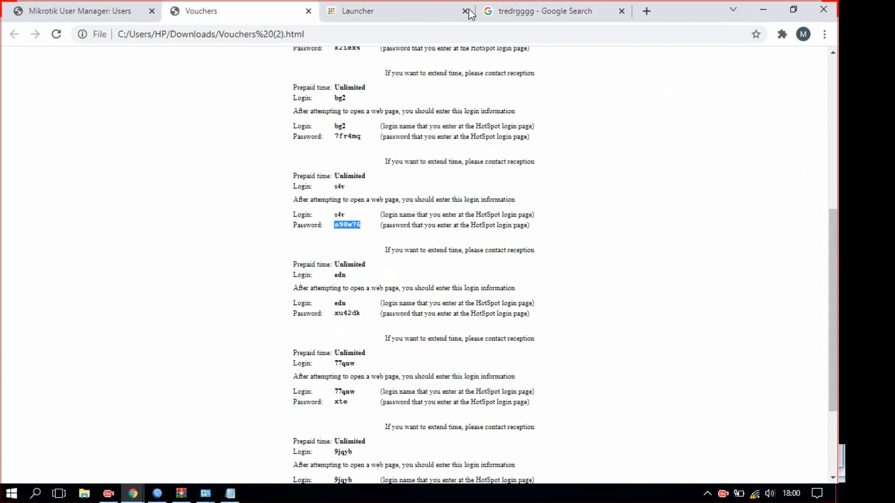
{"action": "left_click", "coordinate": [536, 10]}
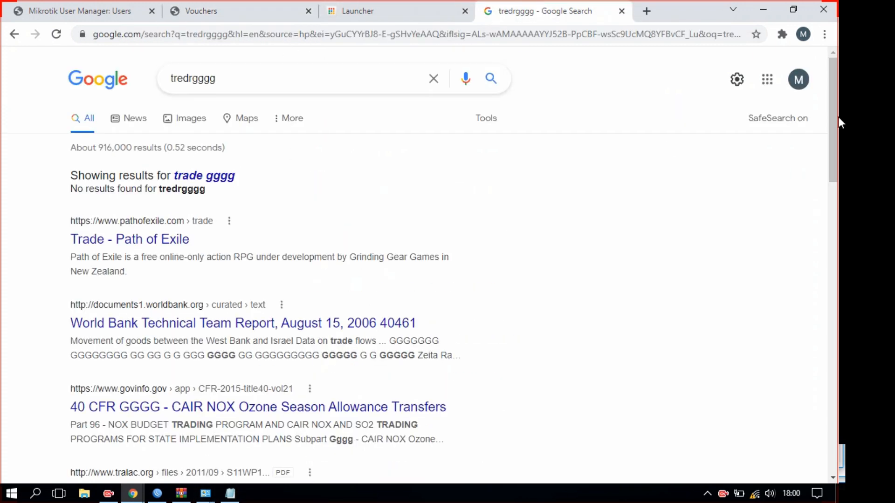